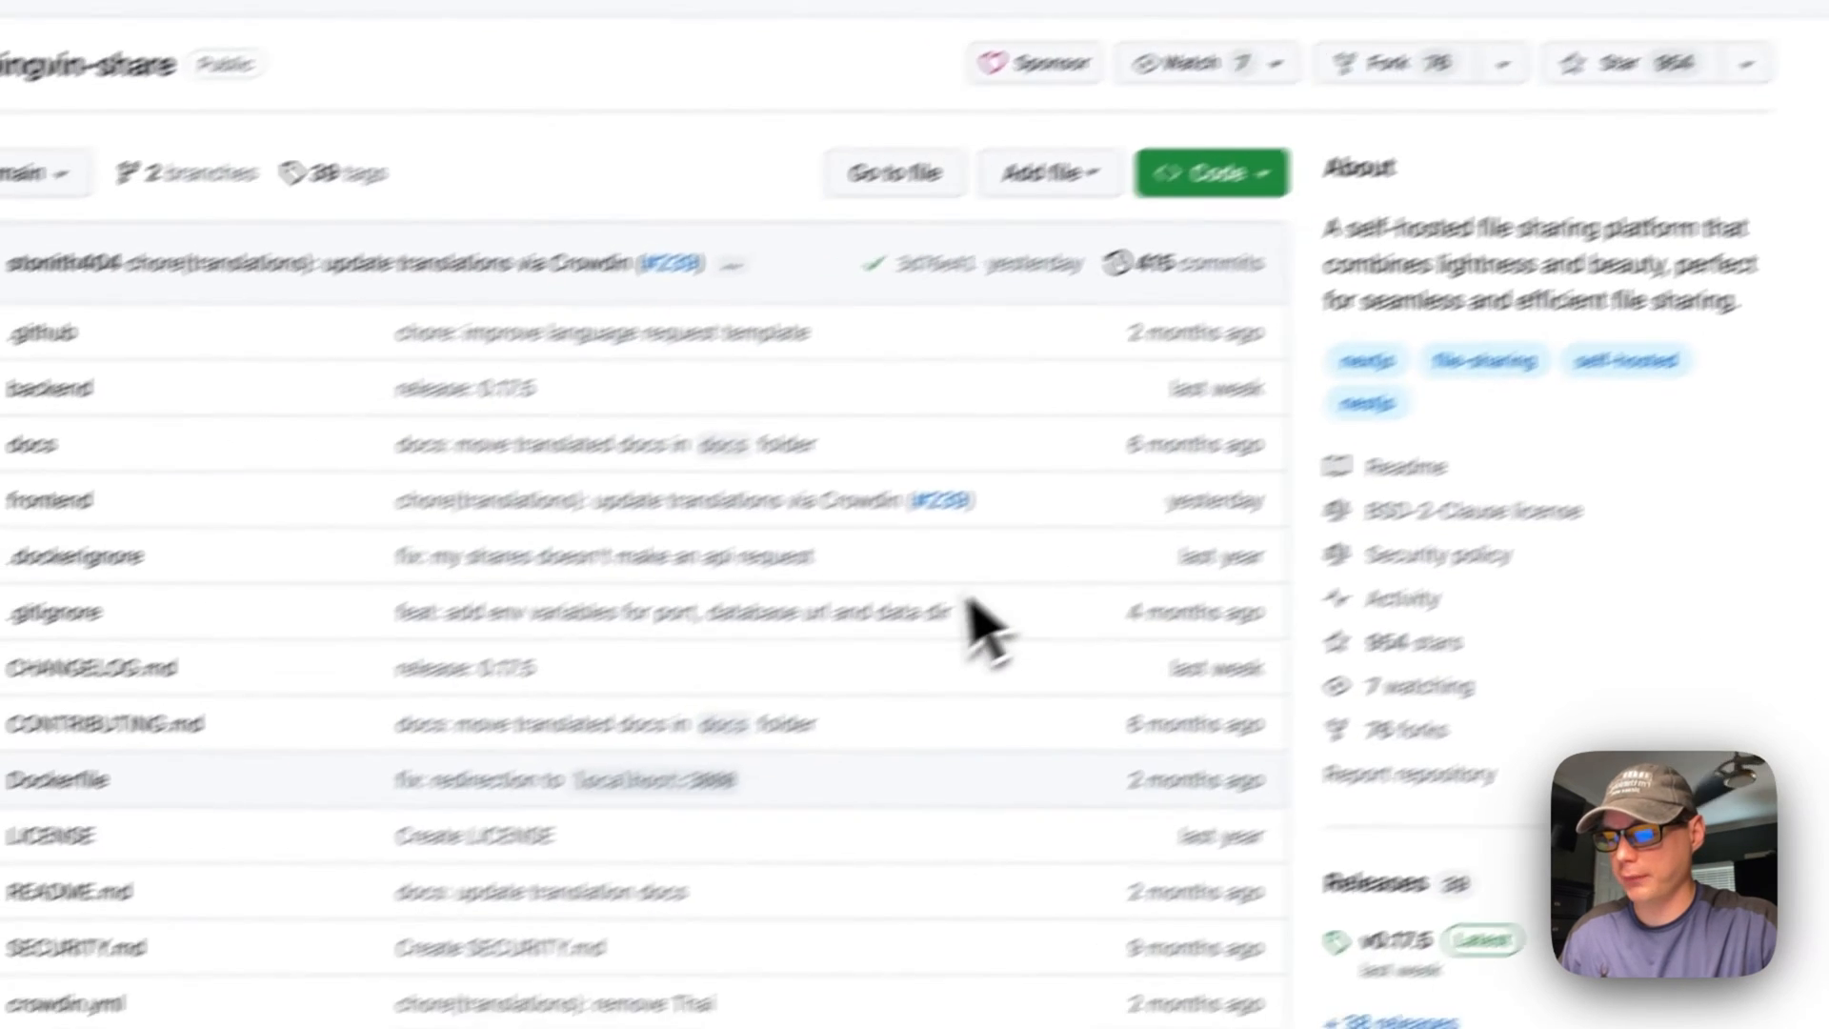
scroll(1086, 571, "down", 8)
scroll(1086, 572, "down", 2)
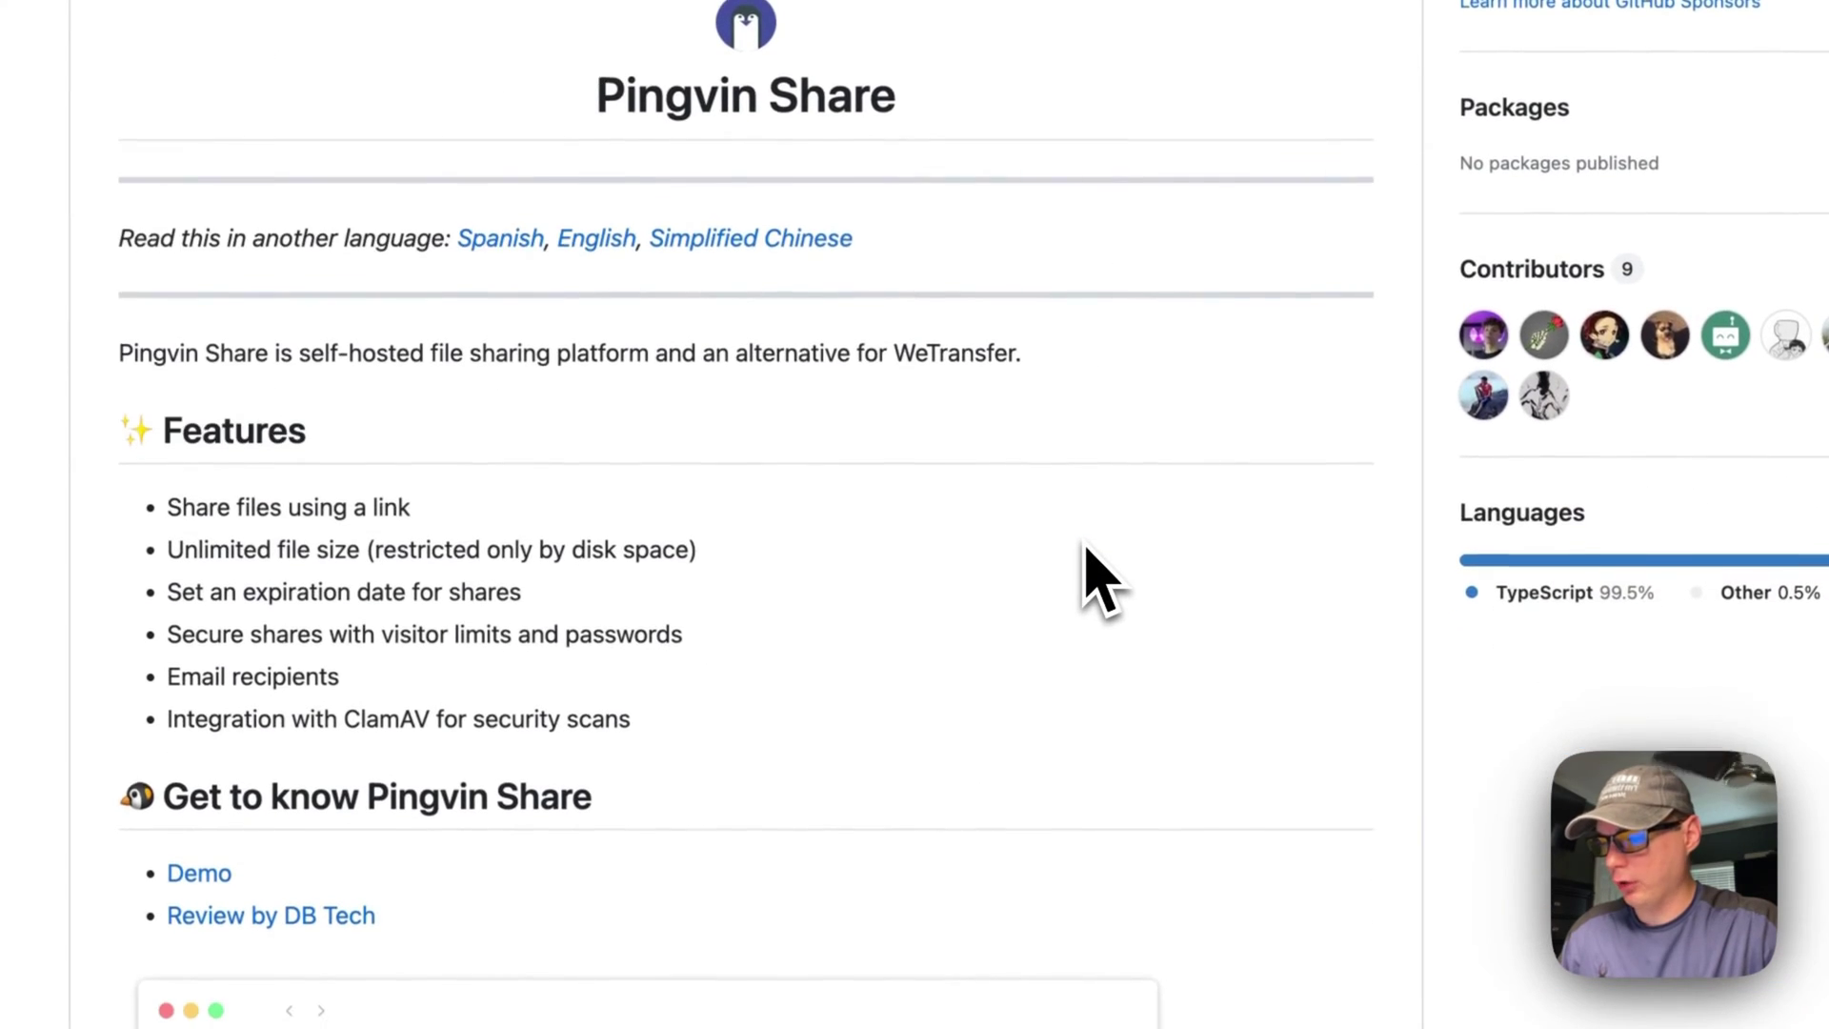
scroll(1100, 579, "down", 1)
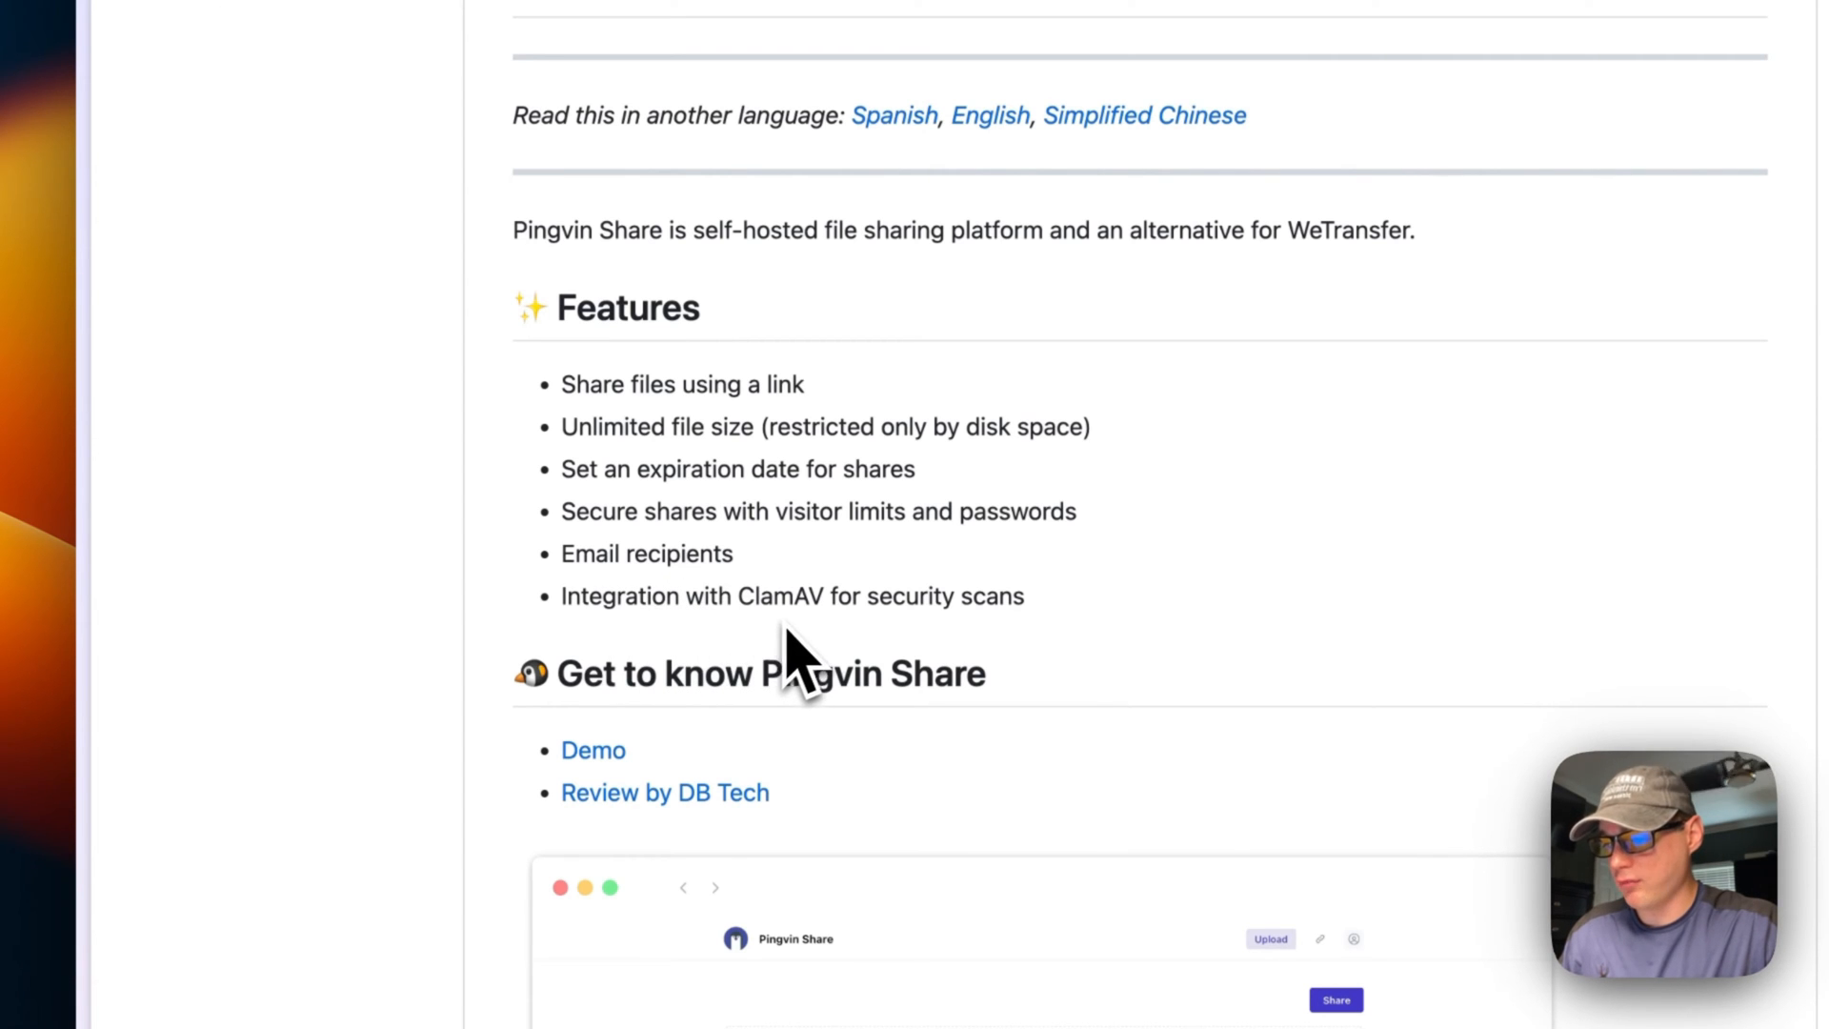
scroll(886, 650, "down", 3)
scroll(885, 651, "down", 4)
scroll(886, 650, "down", 4)
scroll(886, 651, "down", 3)
scroll(886, 650, "down", 4)
scroll(886, 650, "down", 3)
scroll(886, 650, "down", 3)
scroll(885, 651, "down", 3)
scroll(885, 650, "down", 3)
scroll(886, 650, "down", 1)
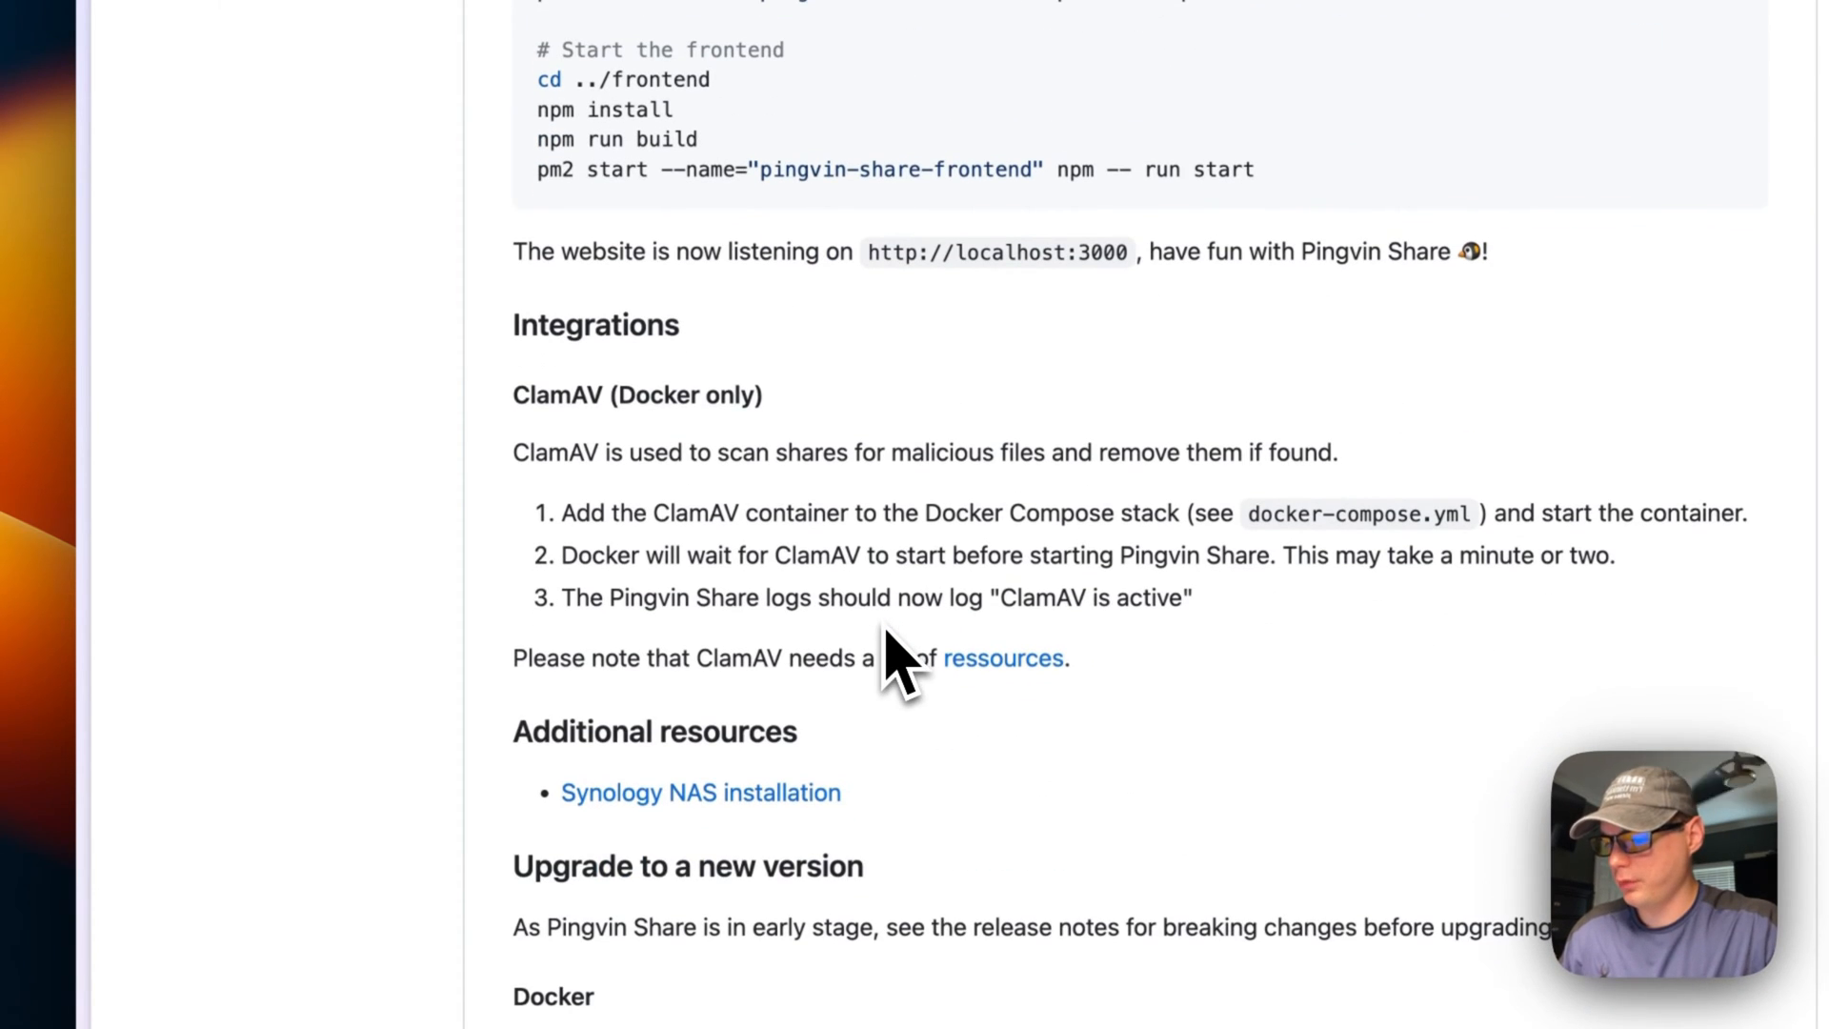
scroll(887, 650, "up", 5)
scroll(886, 650, "up", 6)
scroll(887, 649, "up", 6)
scroll(858, 630, "up", 3)
scroll(687, 595, "up", 5)
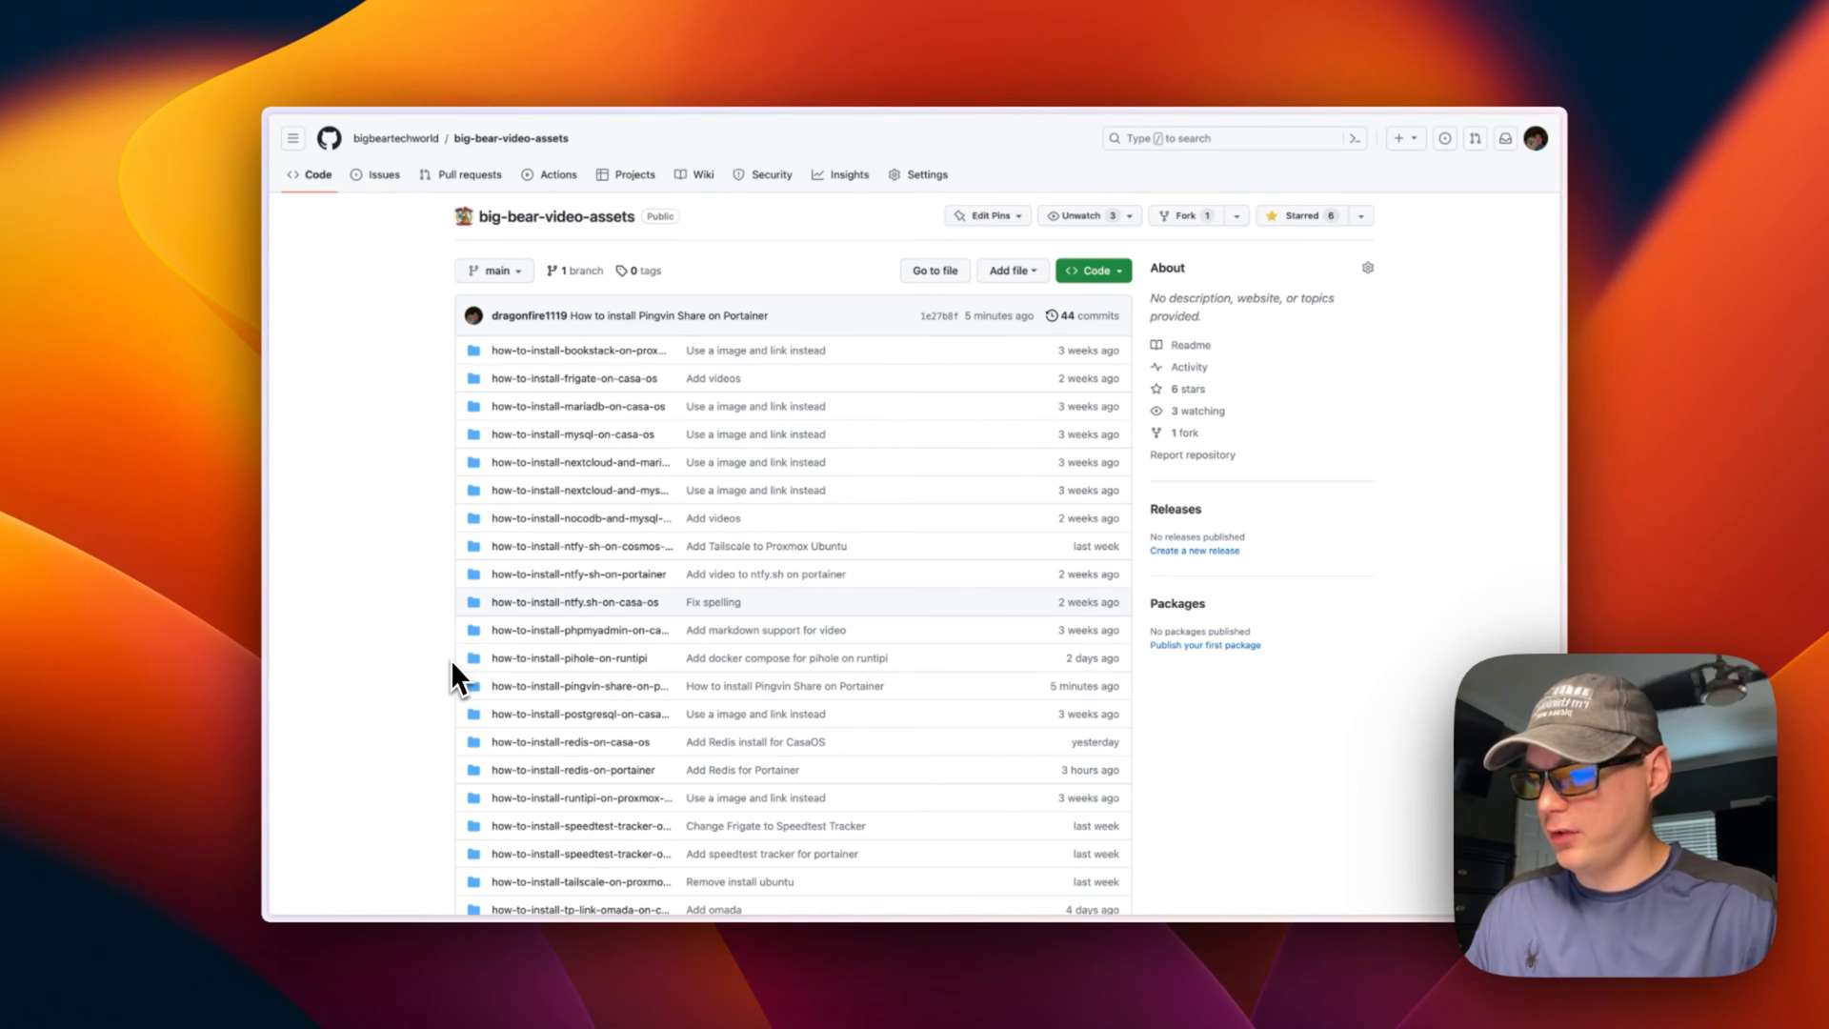
scroll(330, 629, "down", 1)
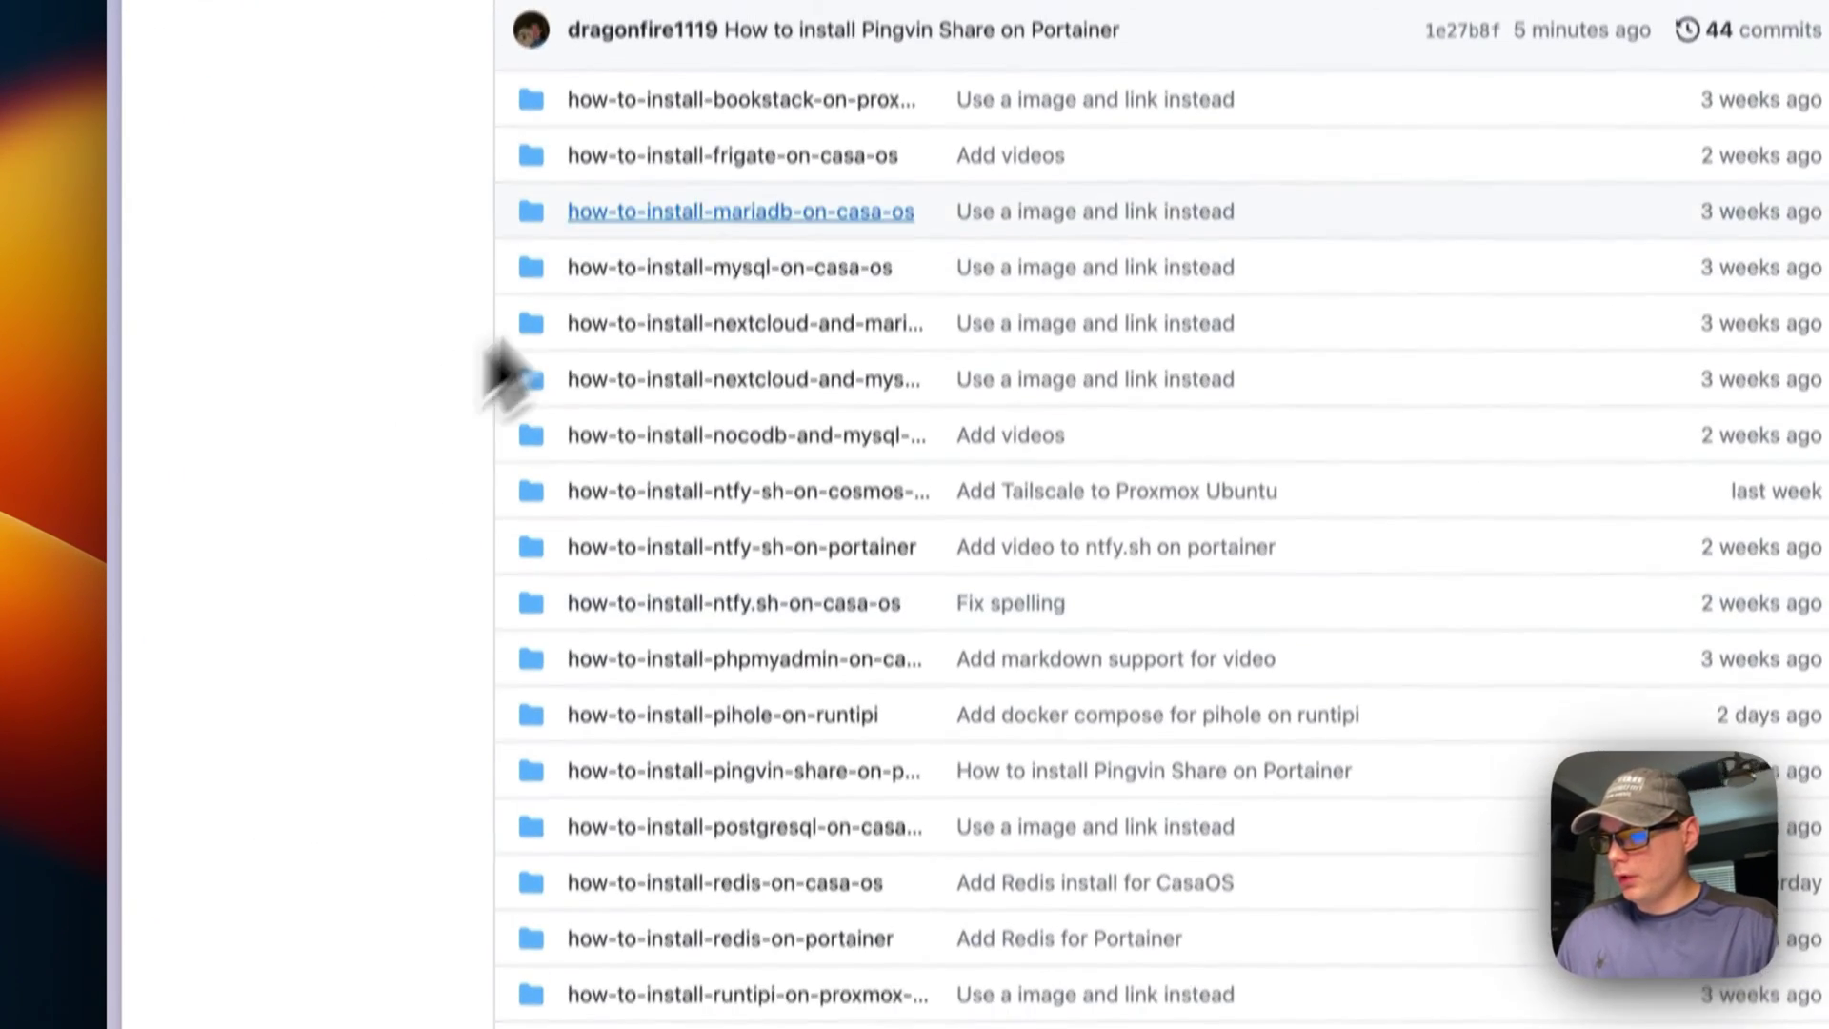
scroll(572, 500, "down", 2)
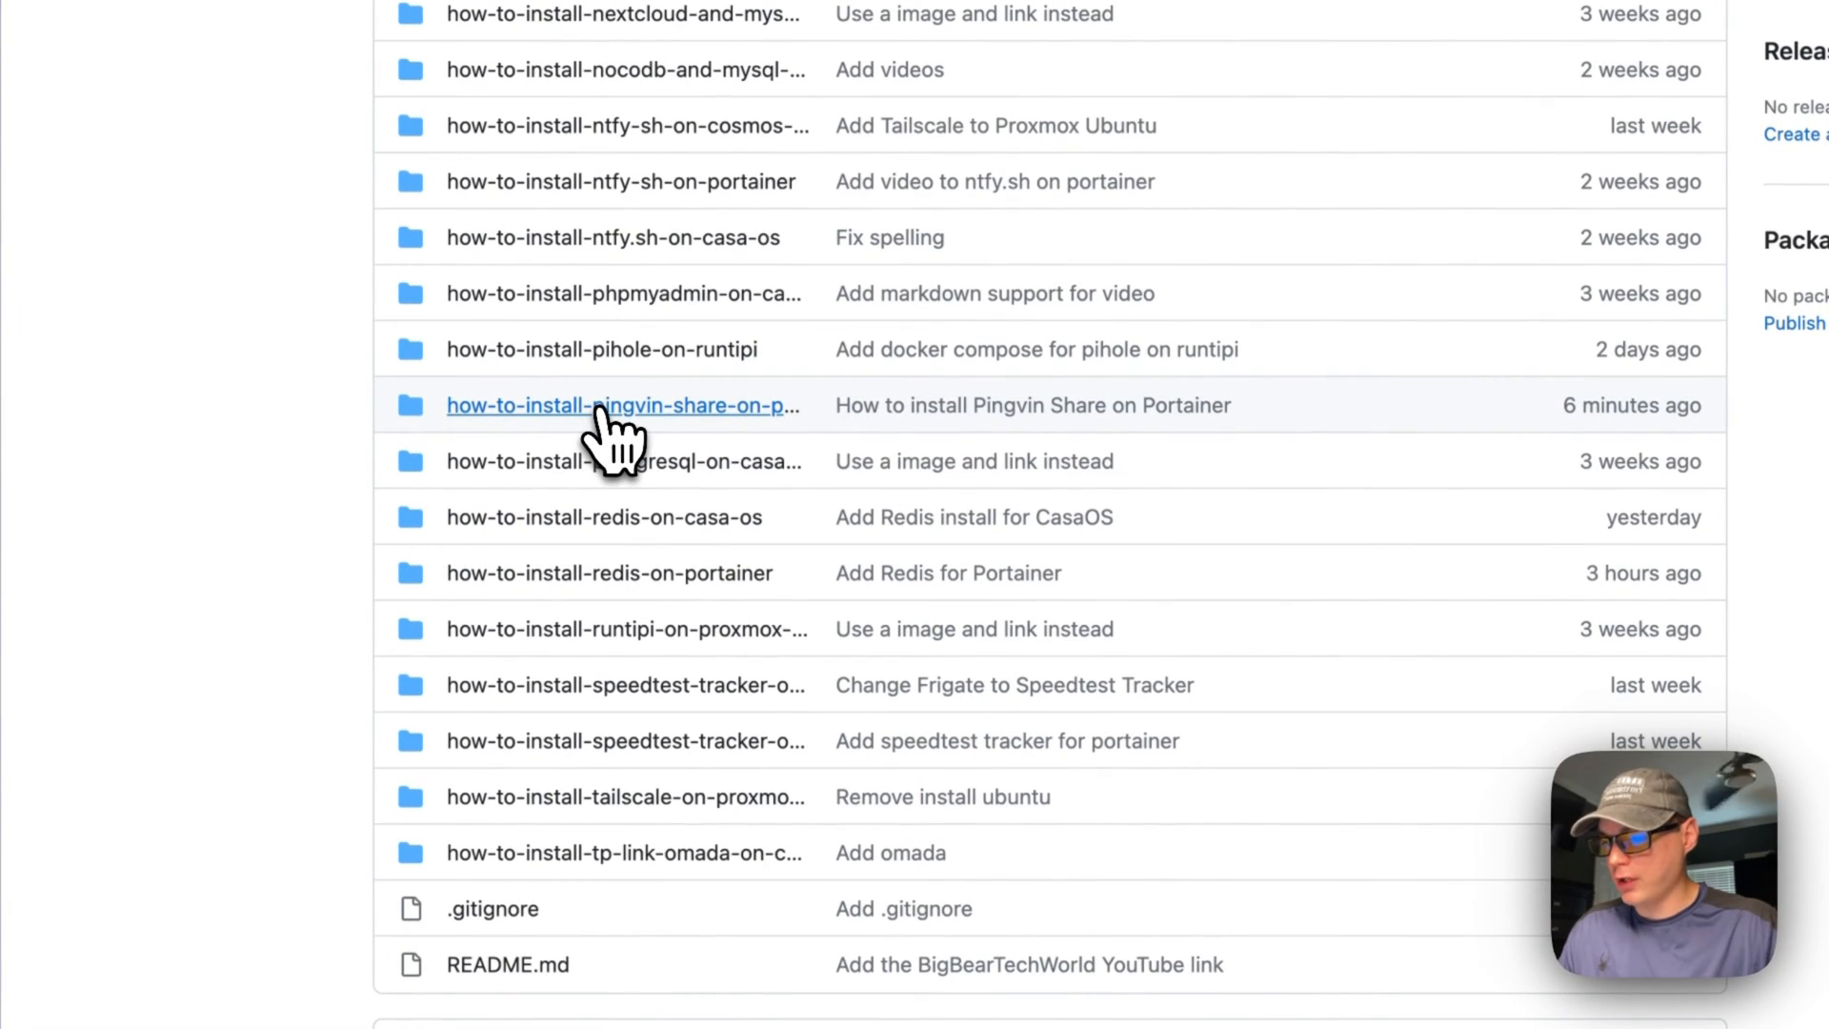
Open docker-compose-pingvin-share.yml inside the how-to-install-pingvin-share-on-portainer folder.
left_click(650, 414)
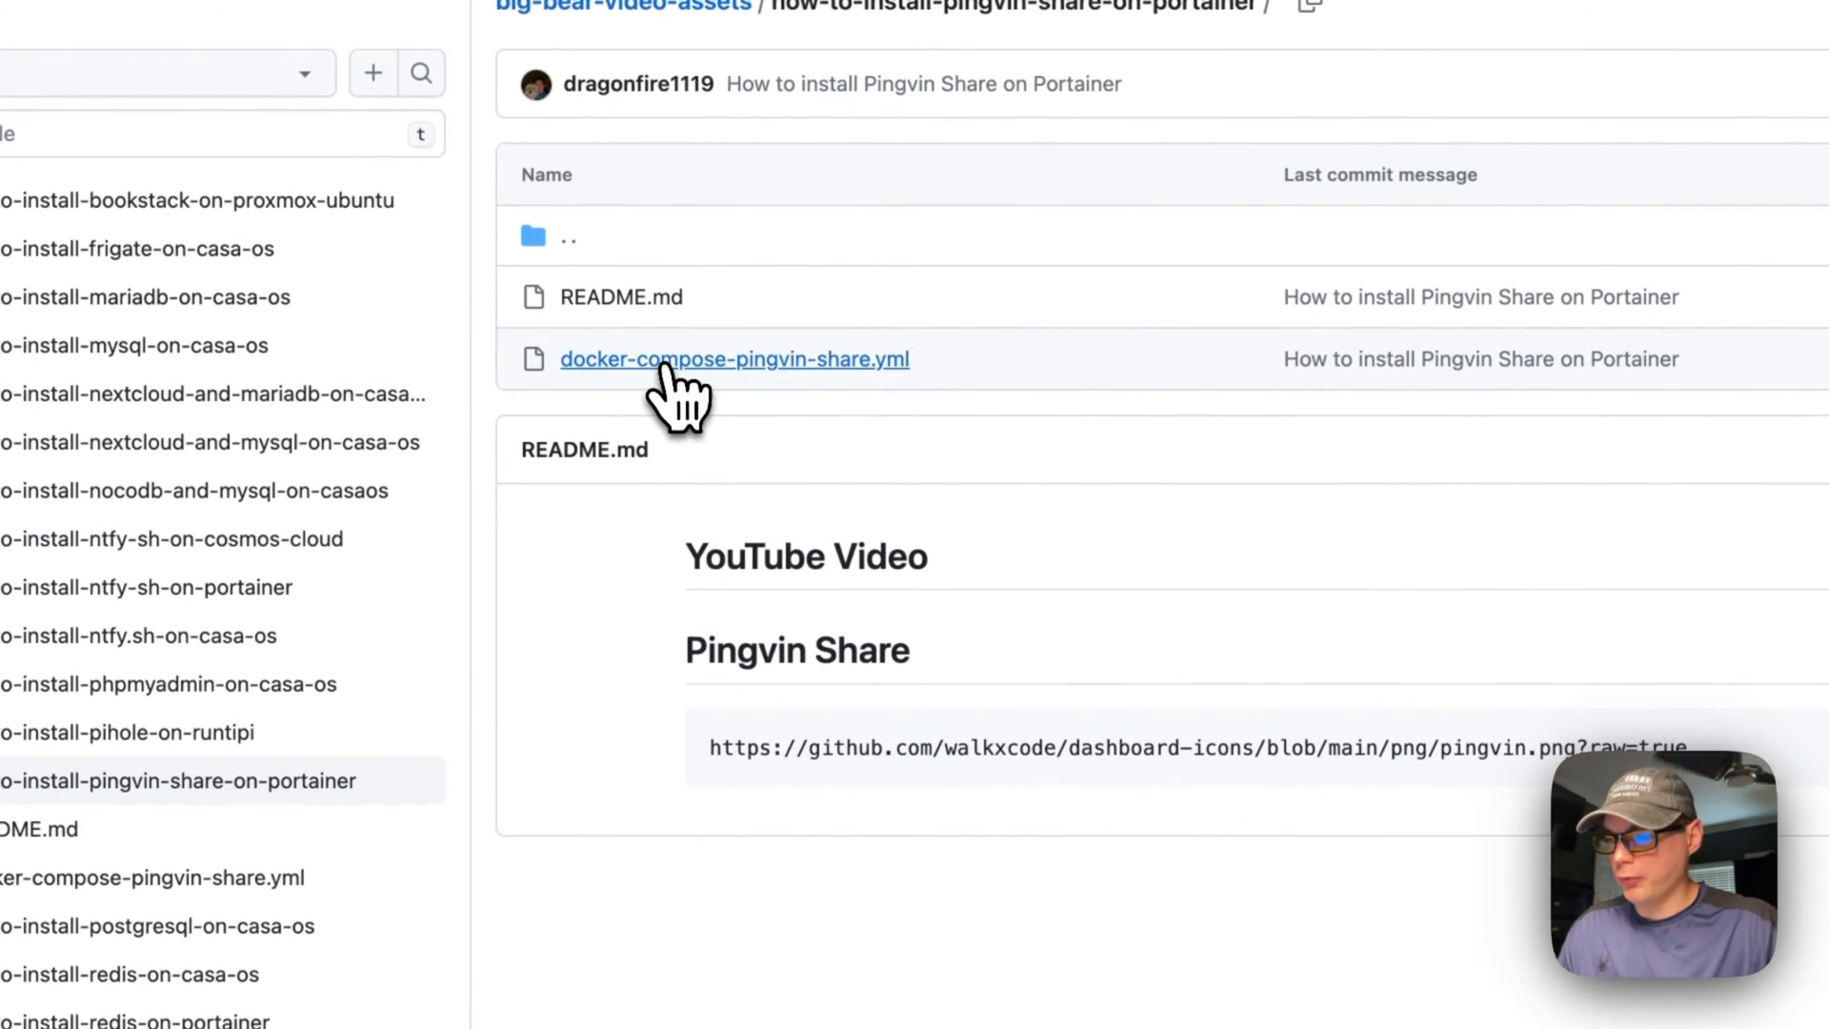
left_click(673, 364)
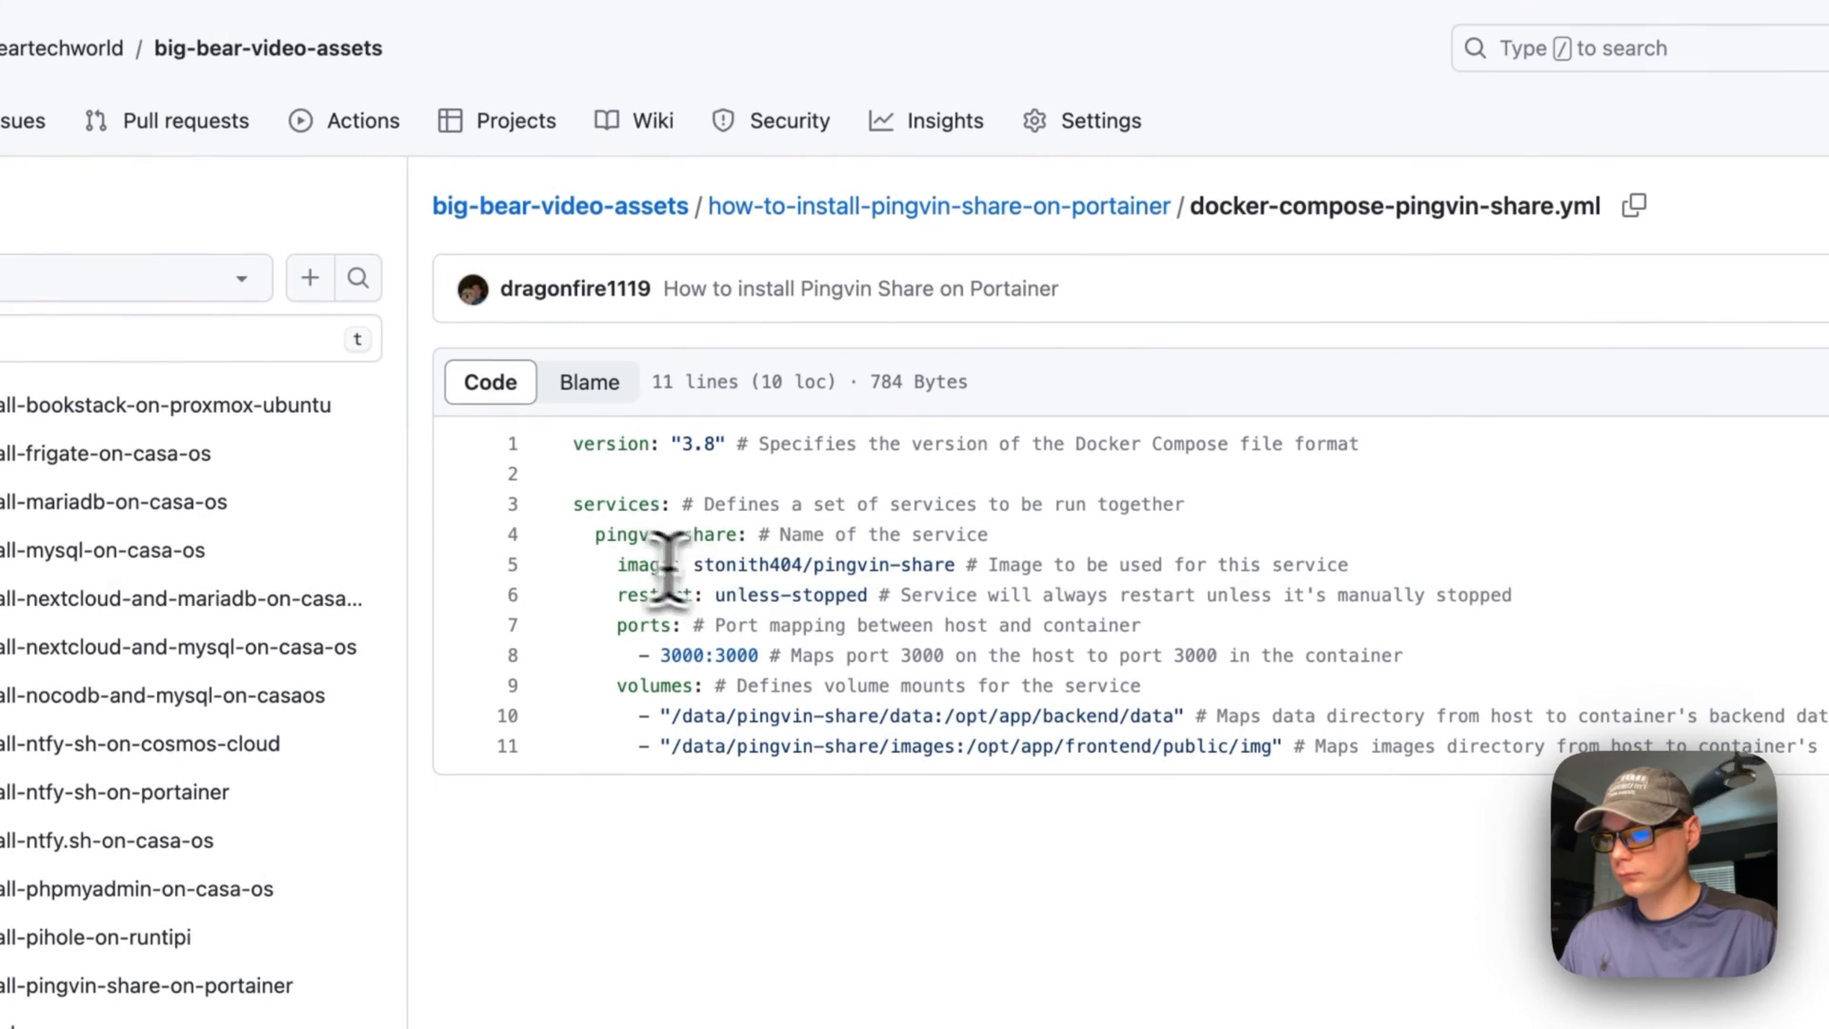
left_click_drag(572, 443, 1361, 443)
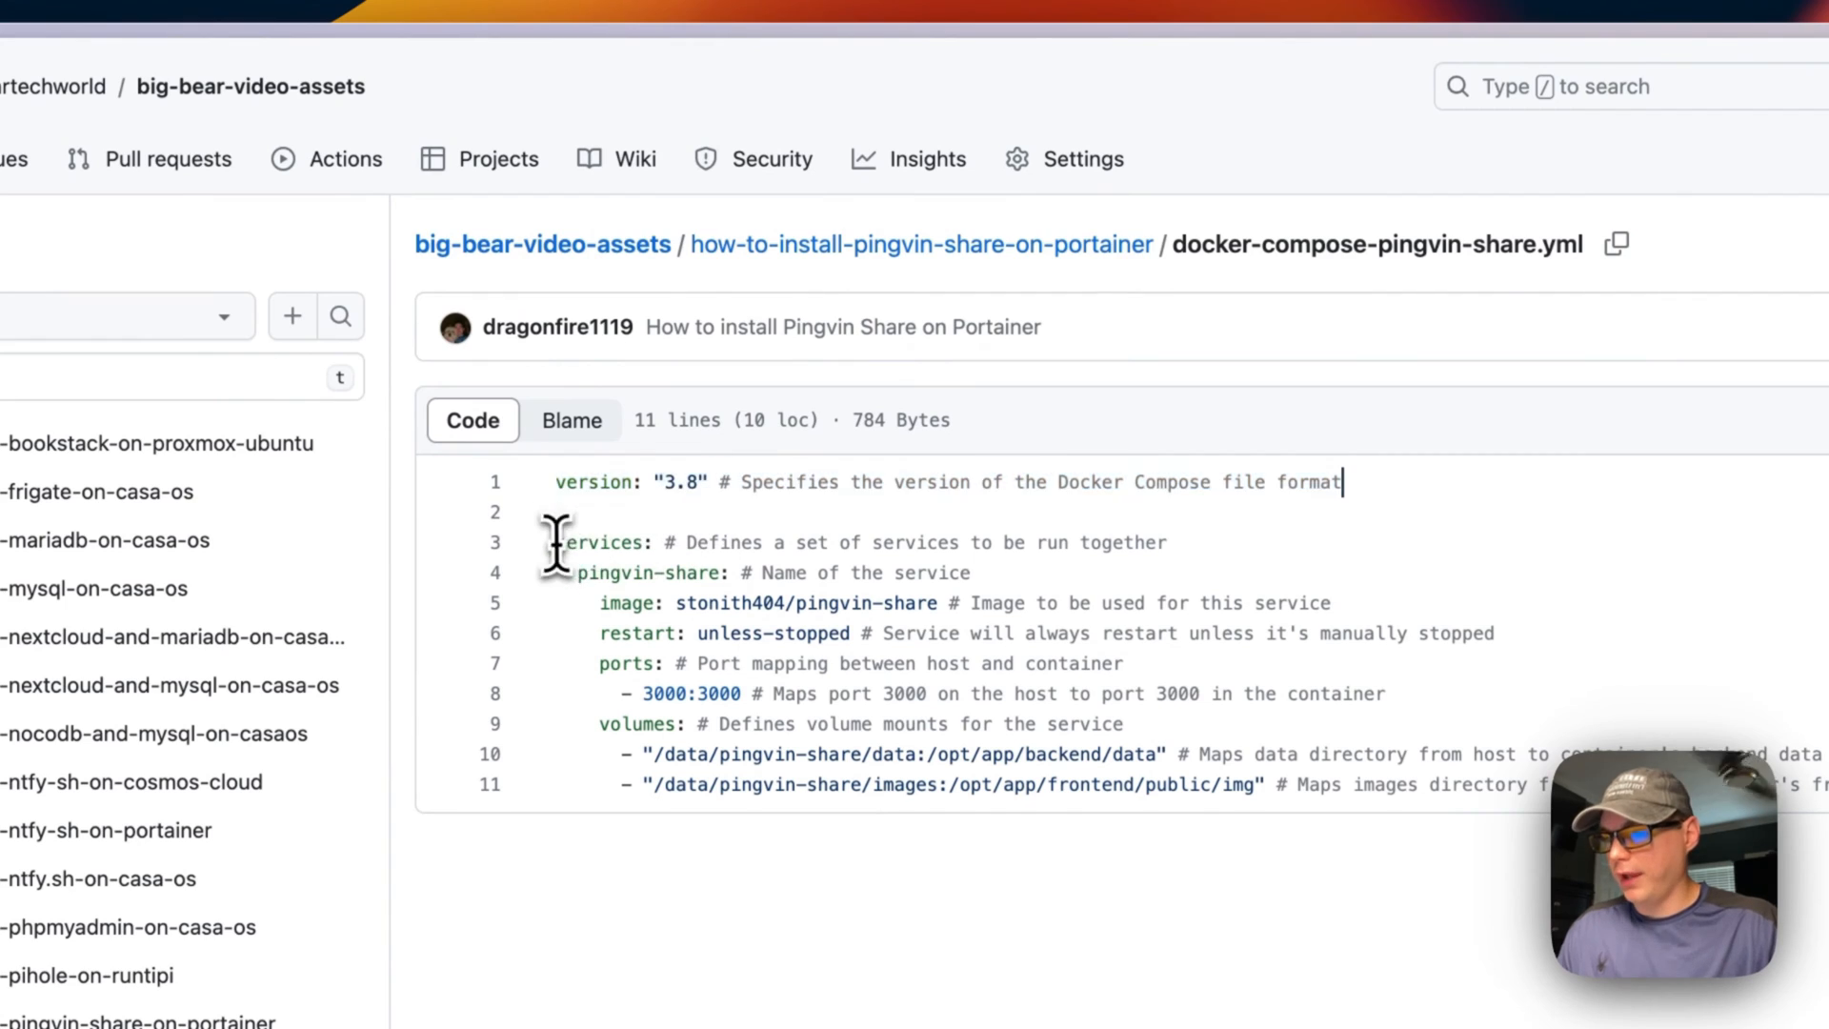
left_click_drag(556, 542, 1167, 541)
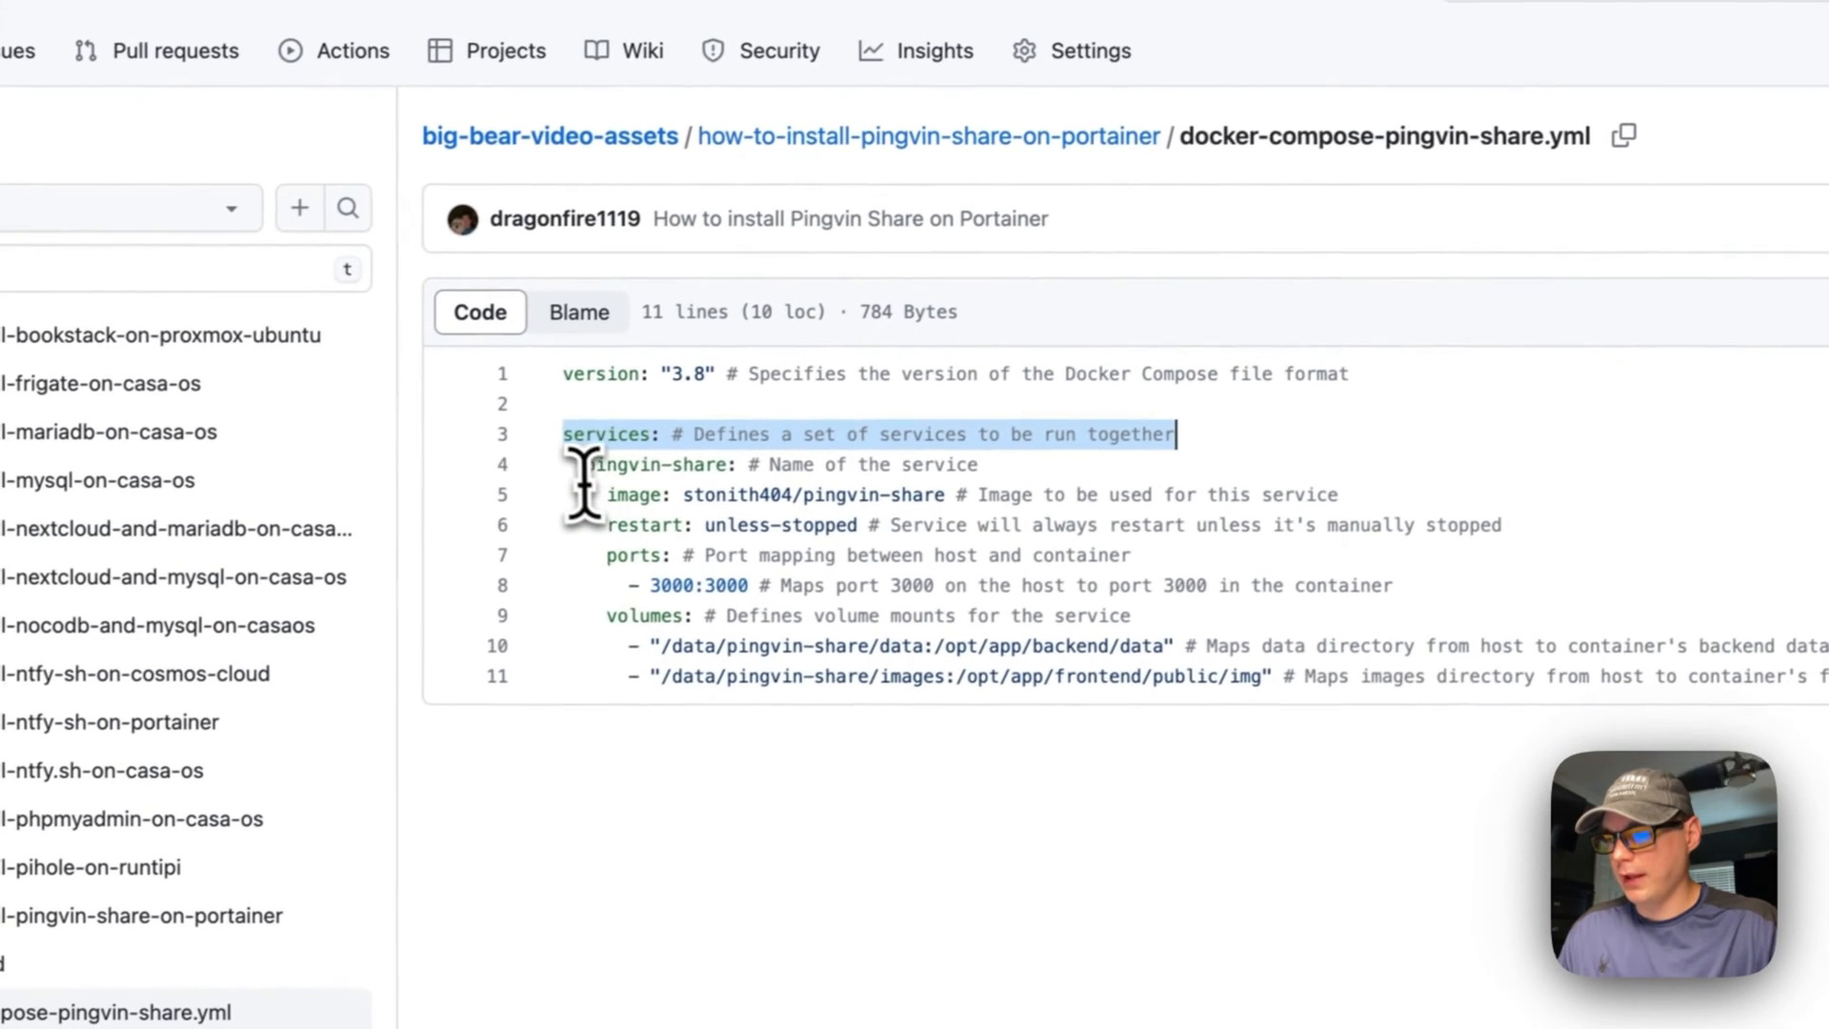
left_click_drag(507, 488, 893, 488)
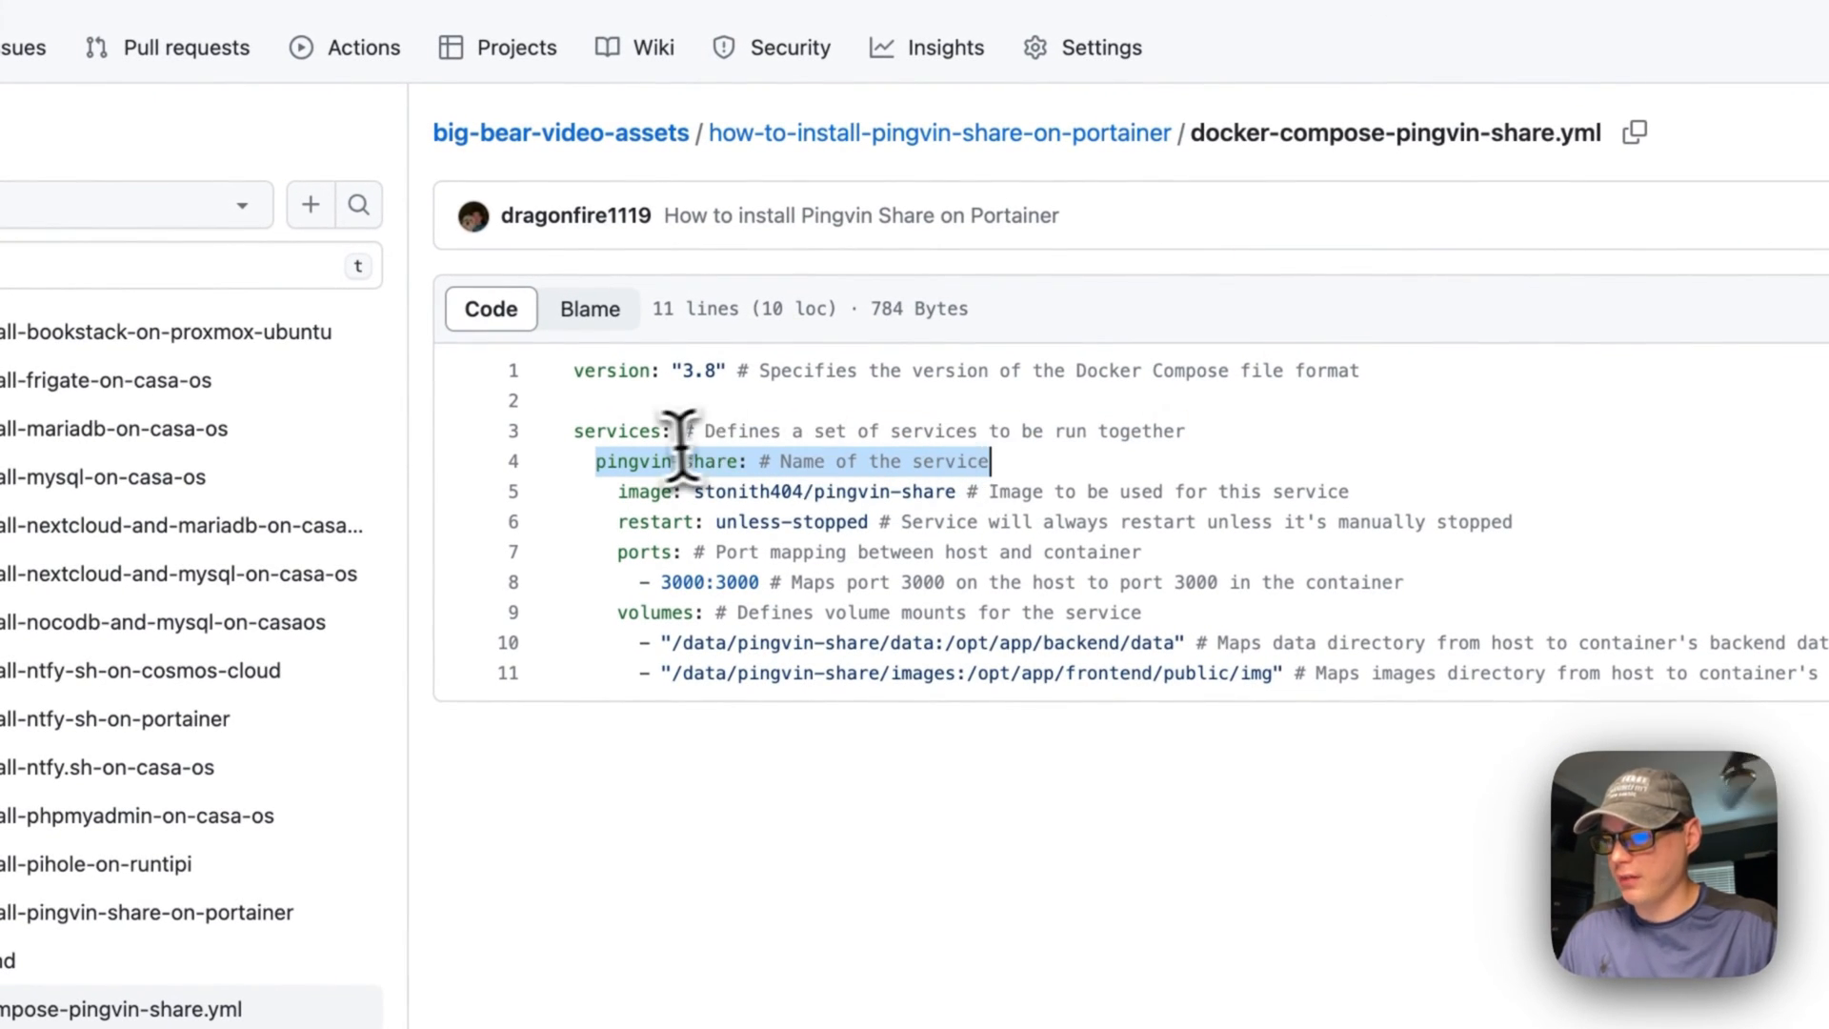
left_click_drag(597, 460, 972, 492)
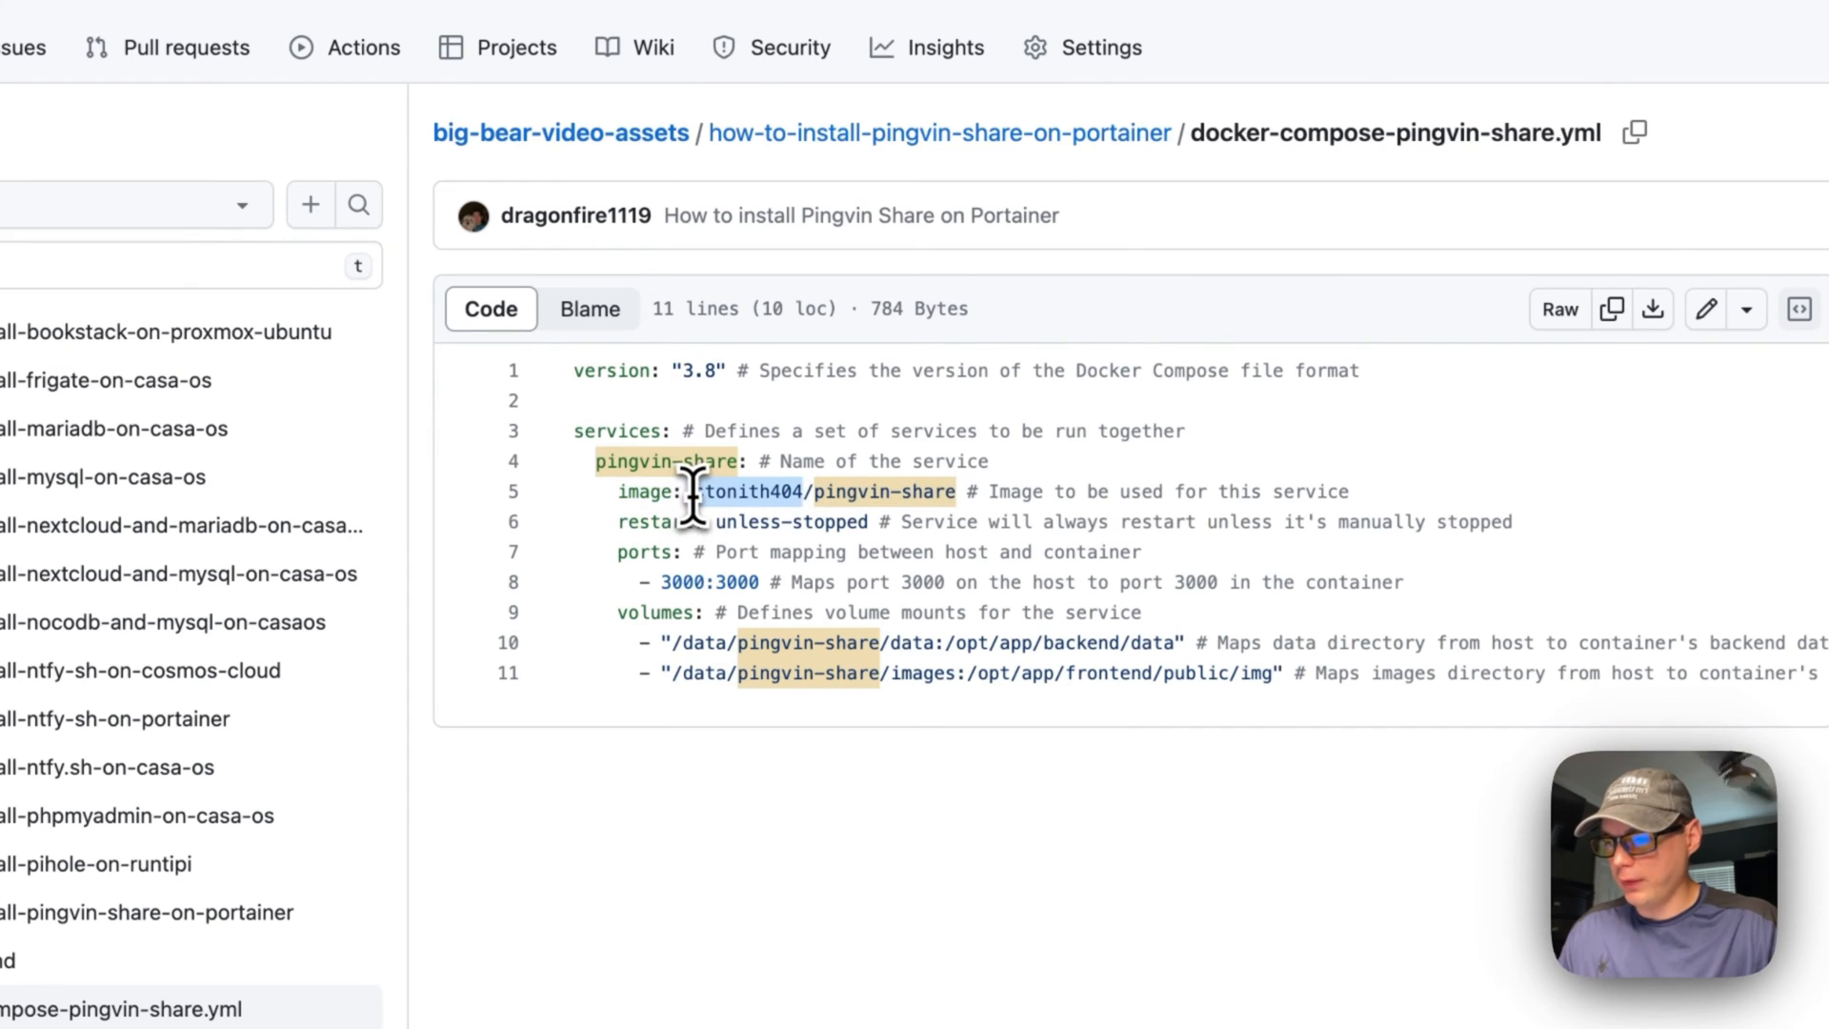
left_click_drag(693, 493, 986, 493)
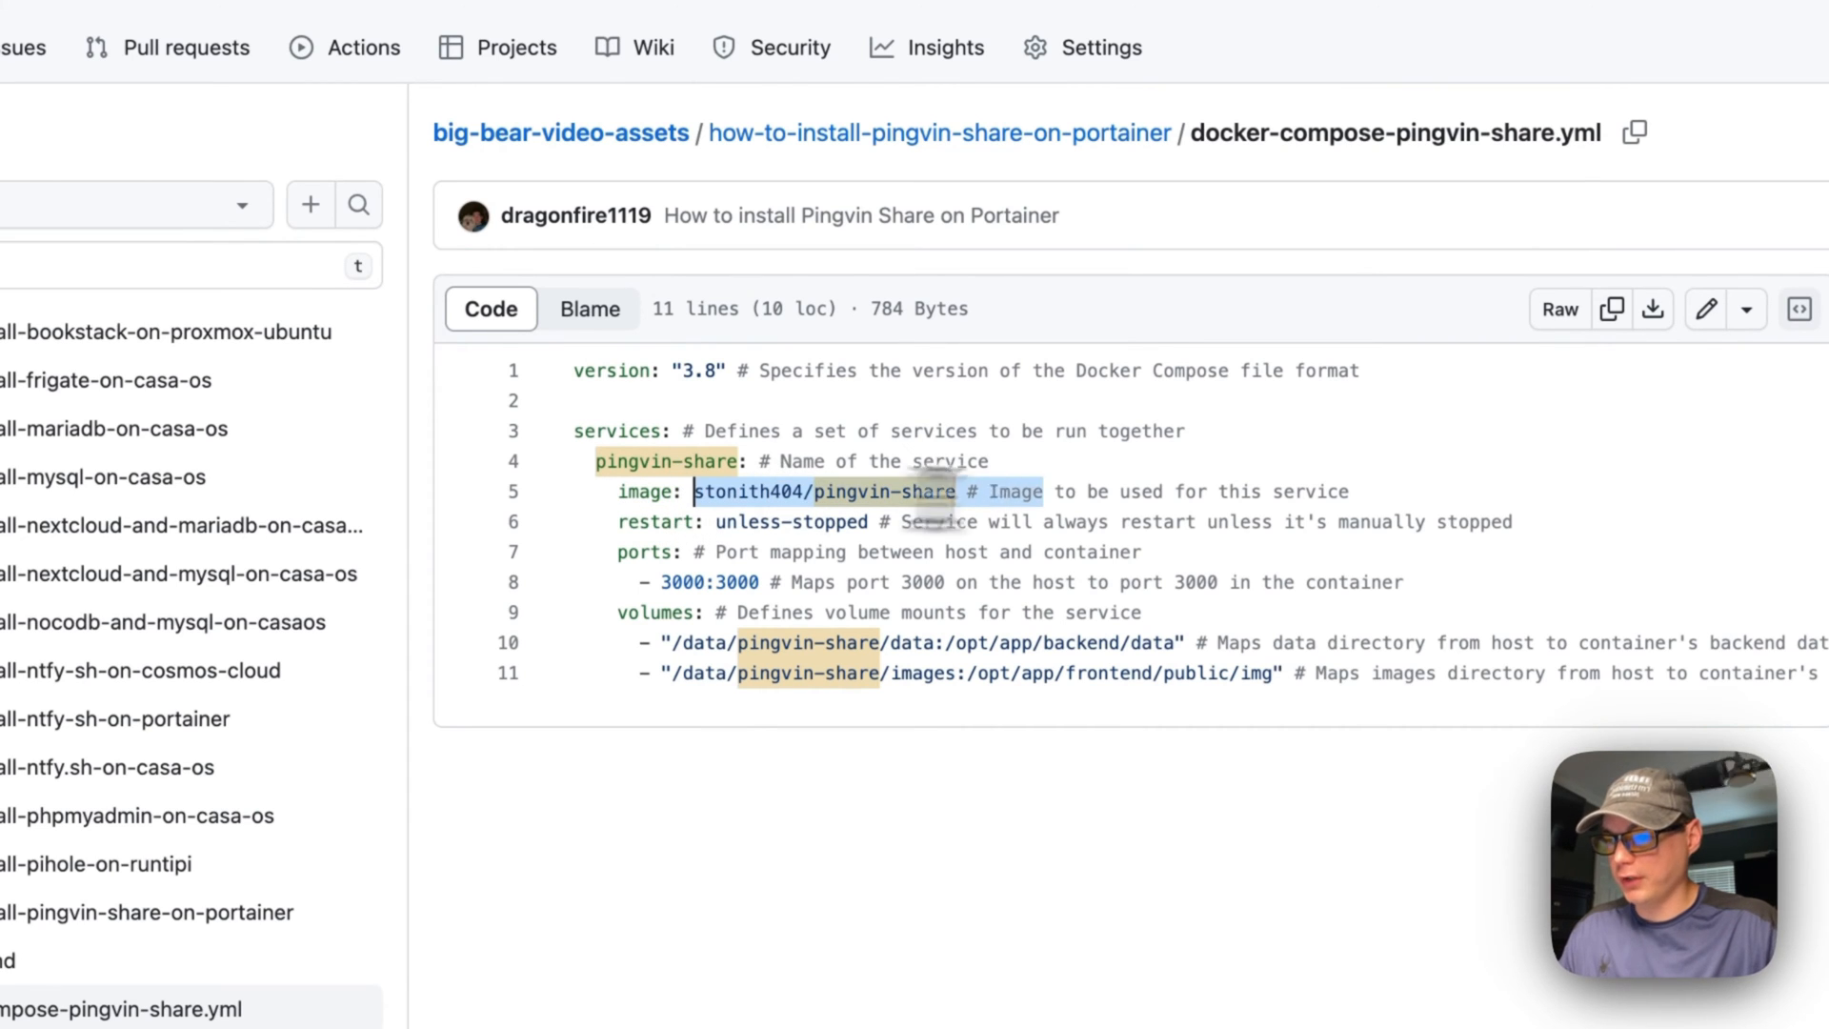
left_click(617, 527)
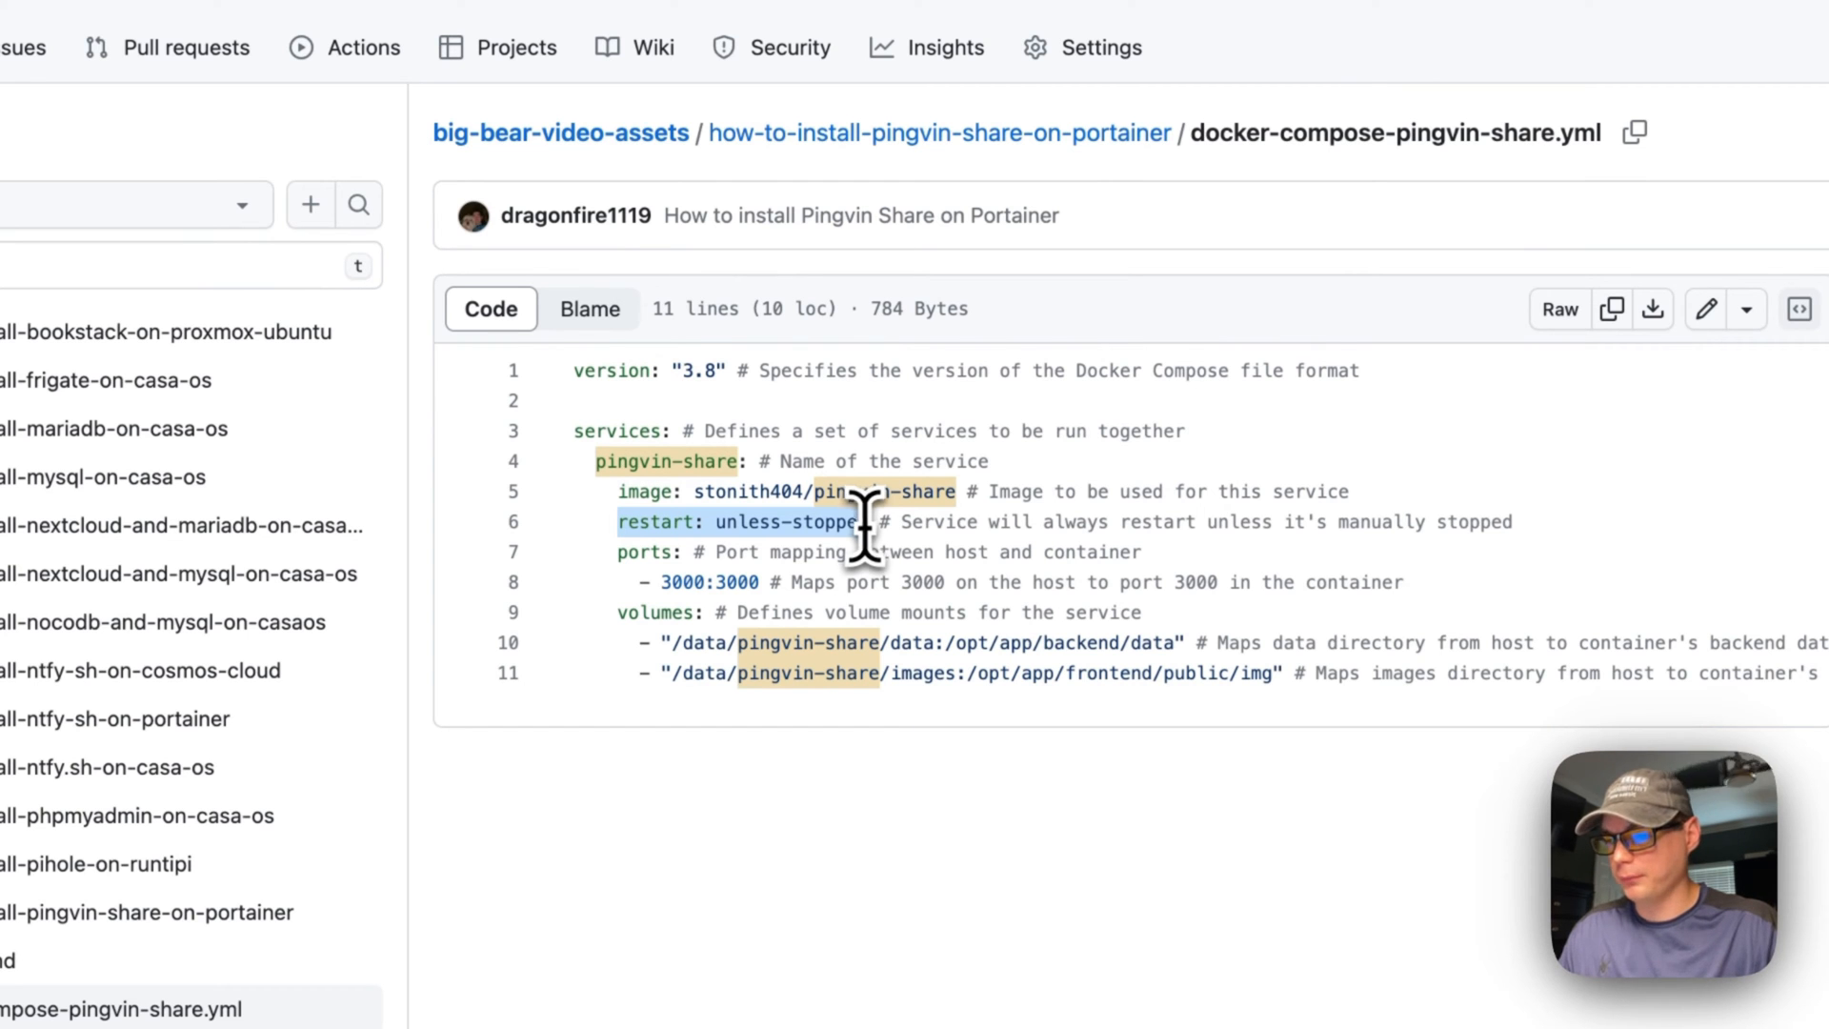
left_click_drag(617, 552, 1404, 582)
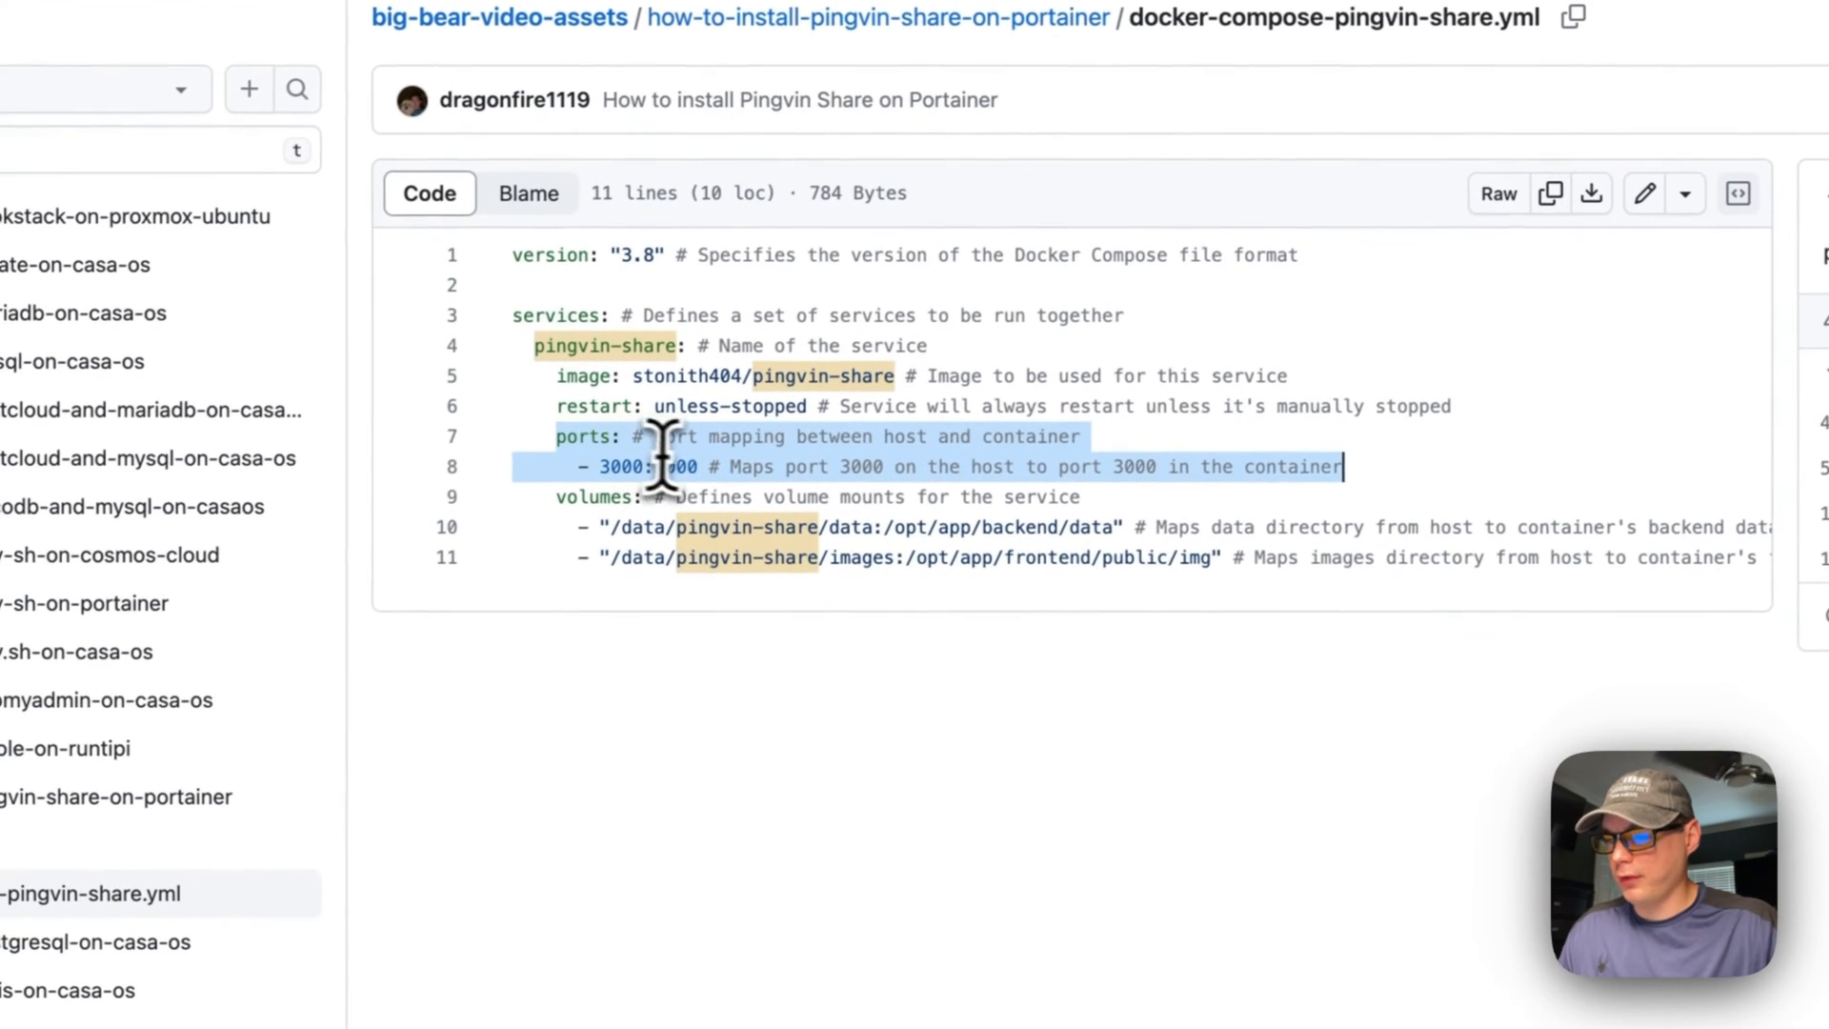
left_click_drag(650, 465, 623, 465)
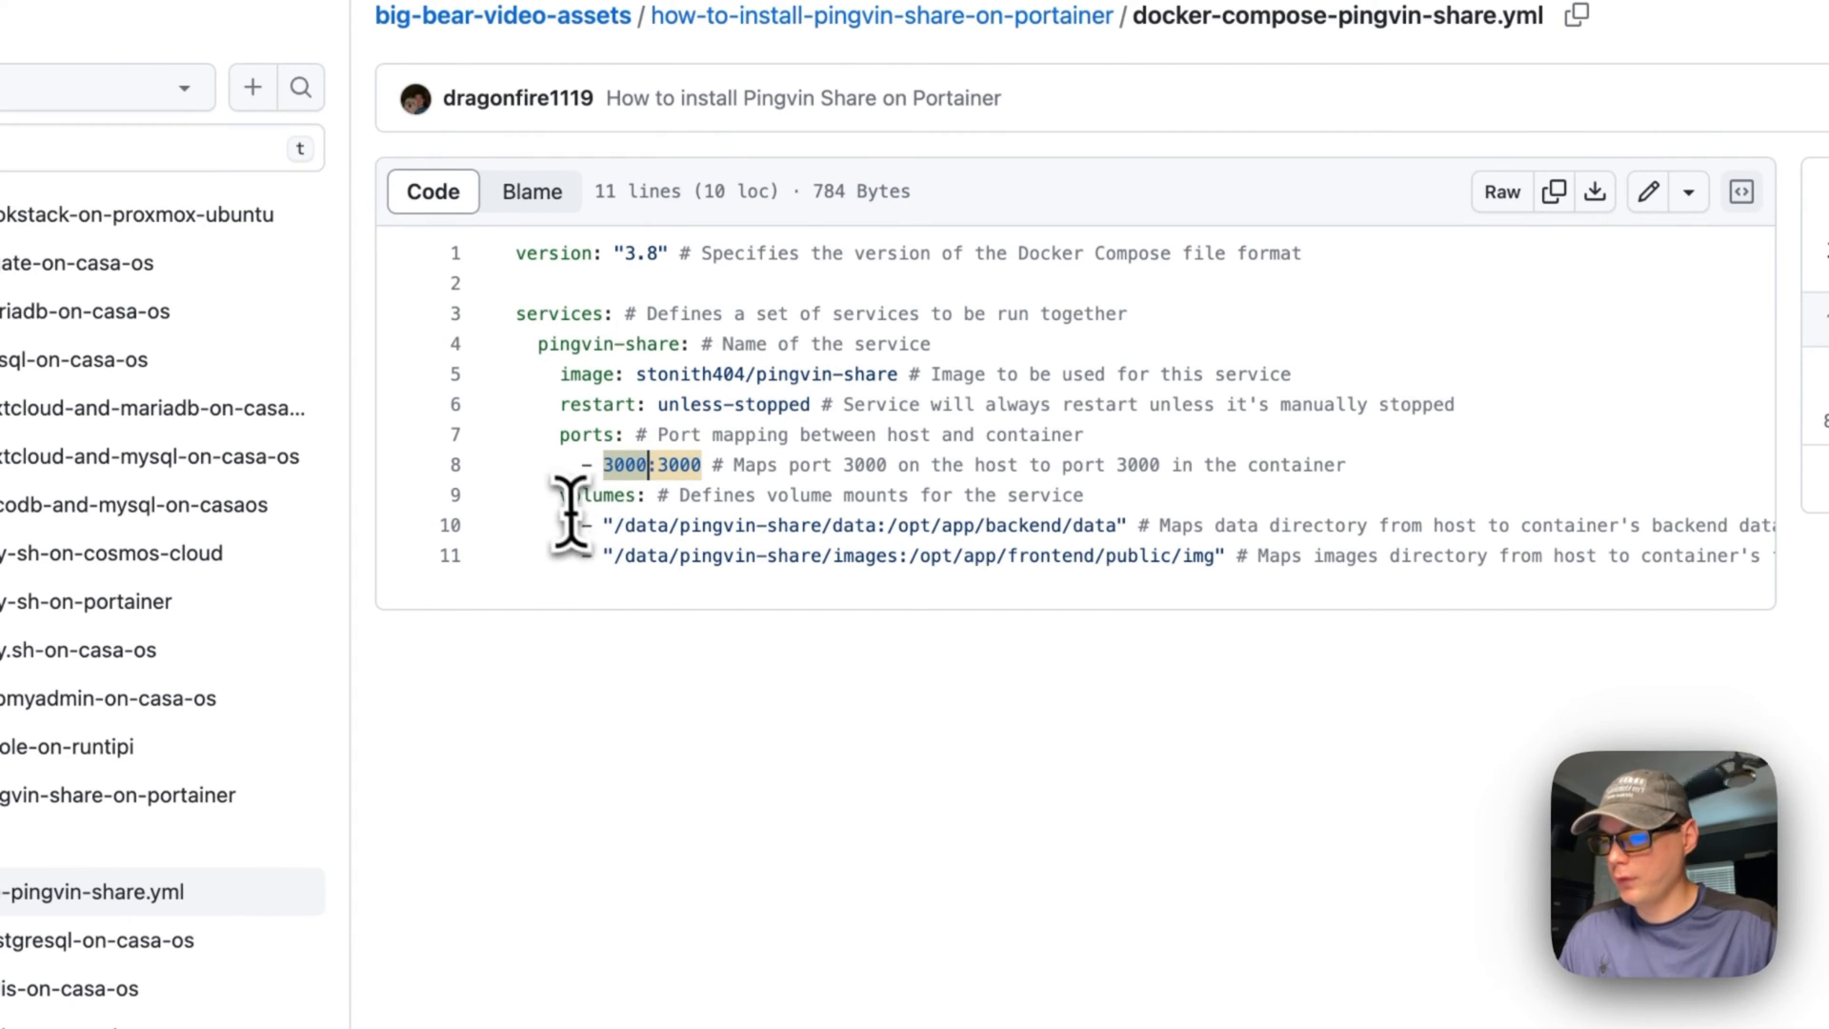
Highlight the host and container paths for the data and images volumes on lines 10–11.
left_click_drag(700, 501, 1023, 554)
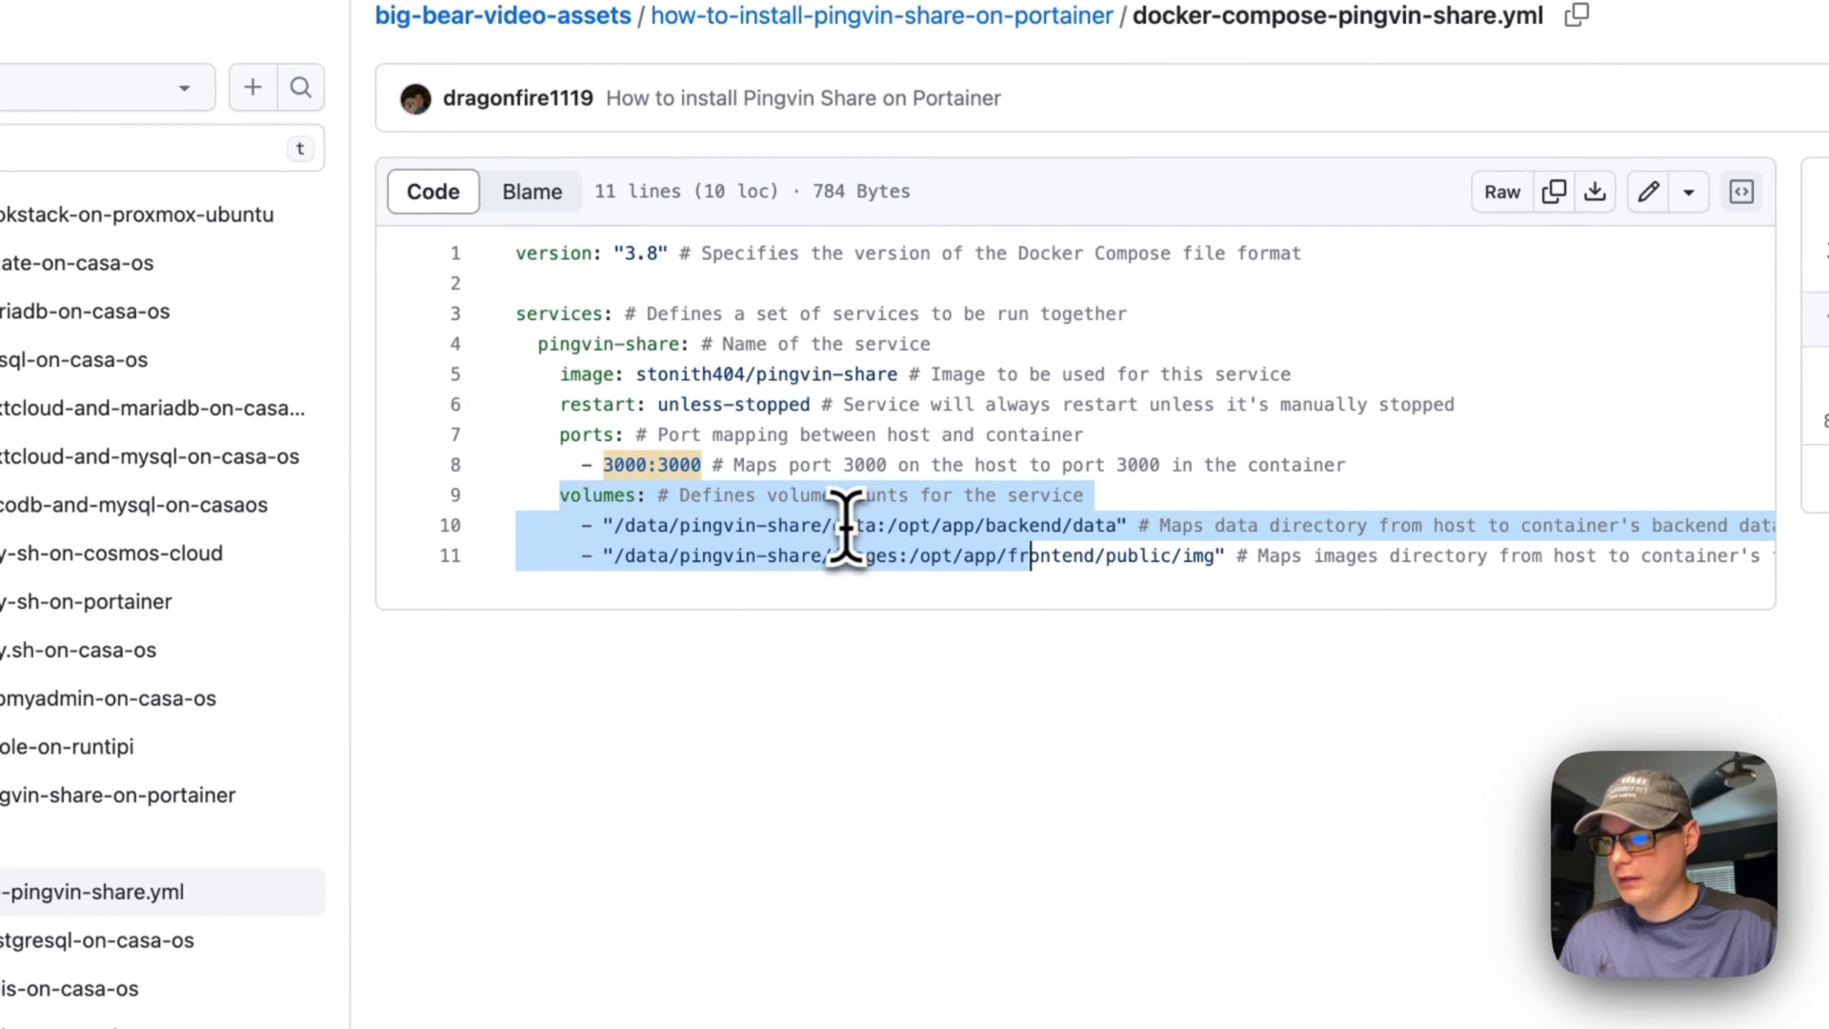
left_click(615, 526)
left_click_drag(616, 525, 882, 532)
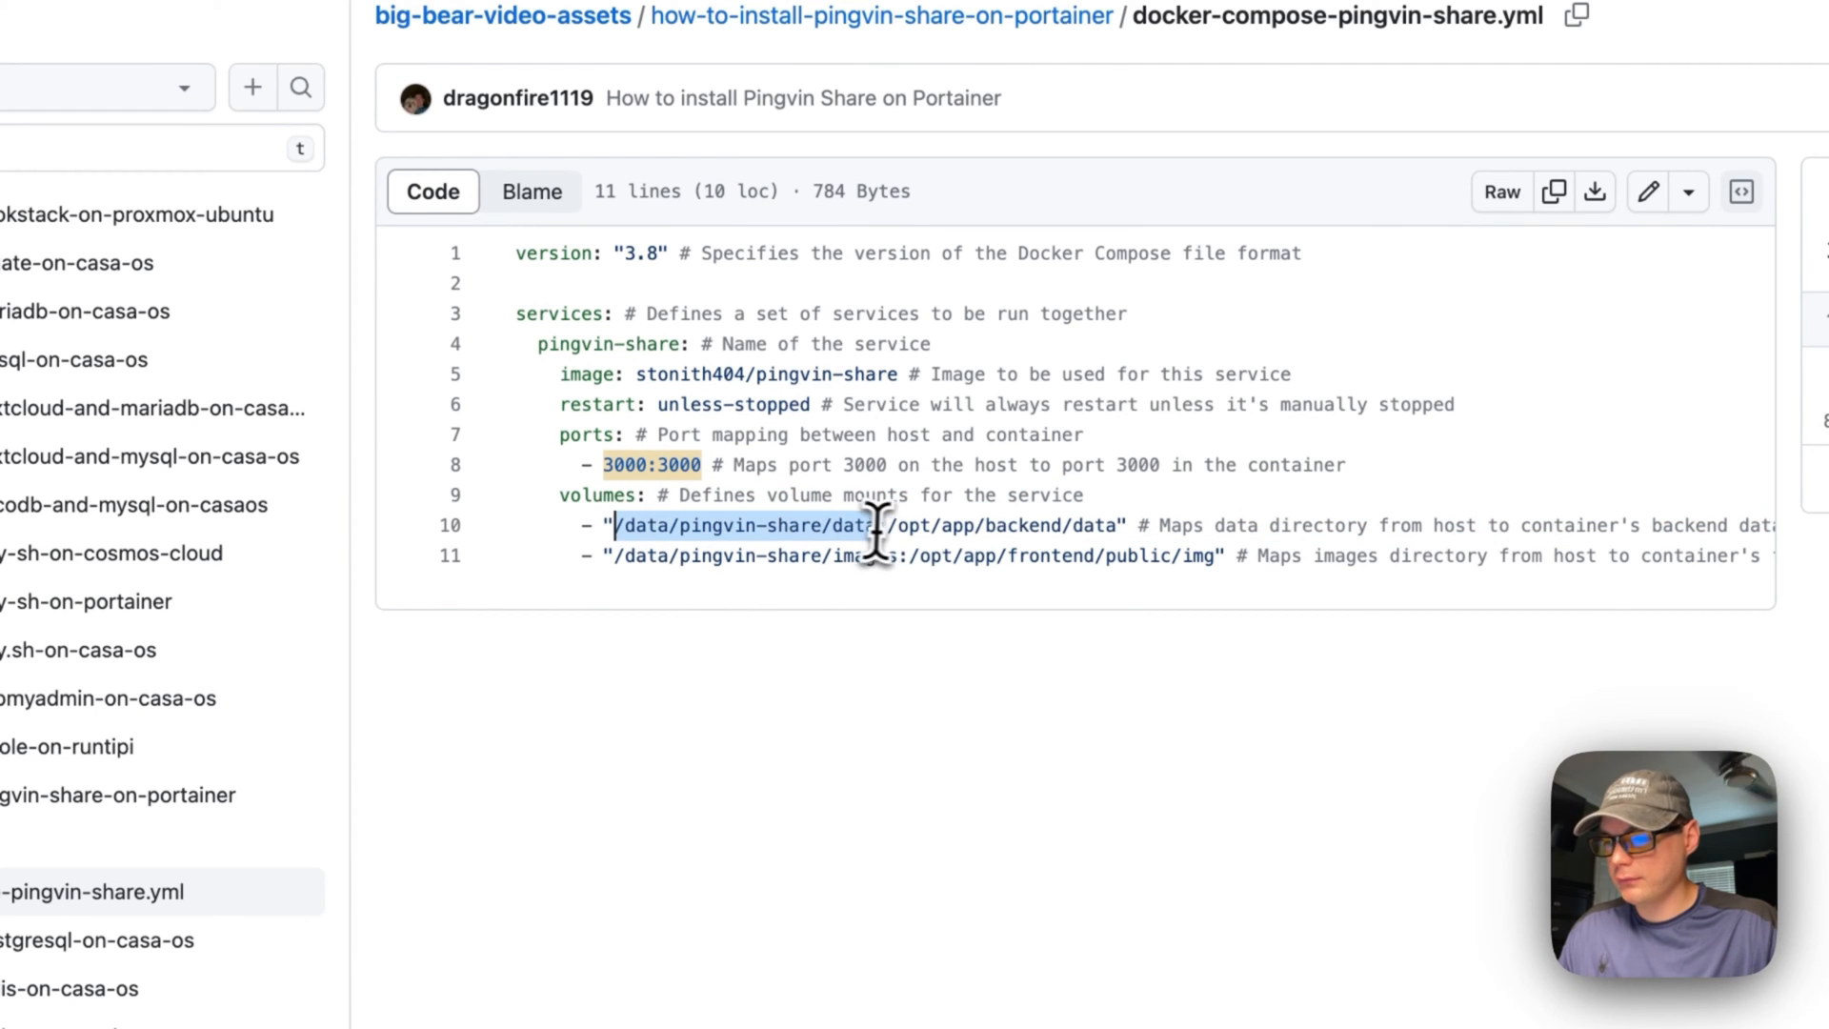
left_click(889, 527)
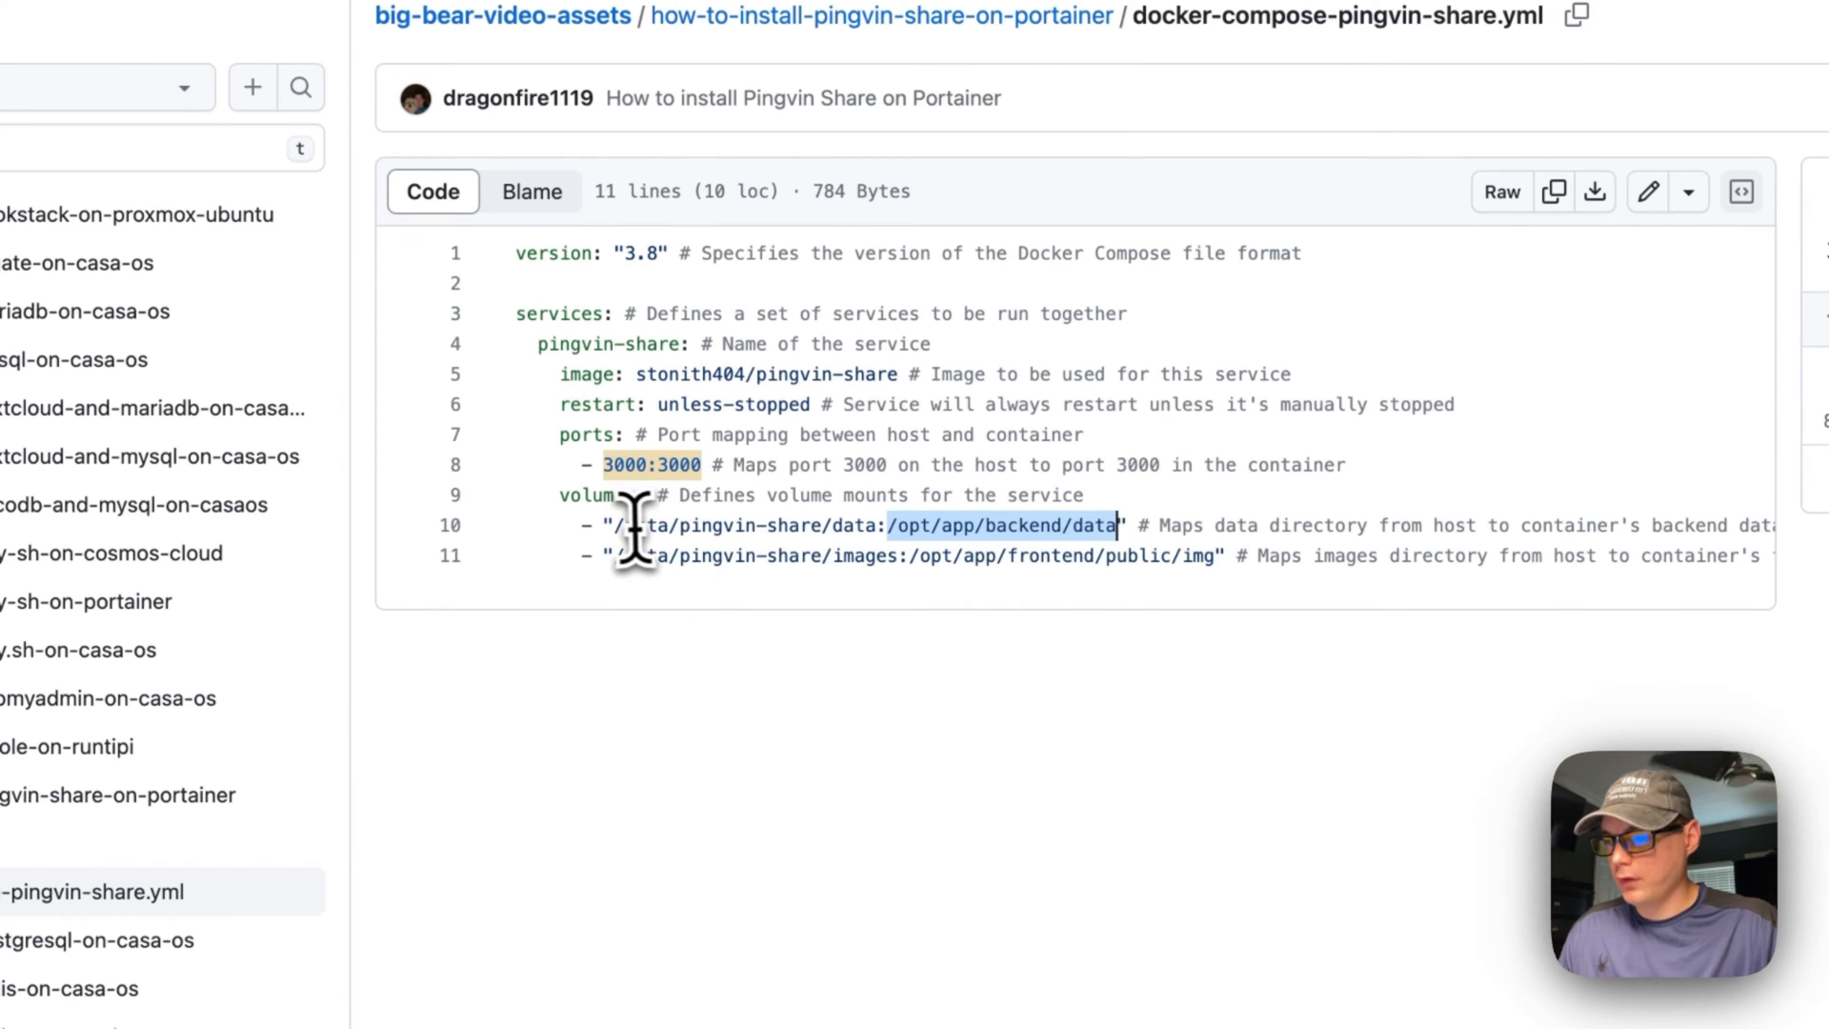
left_click_drag(614, 526, 1031, 530)
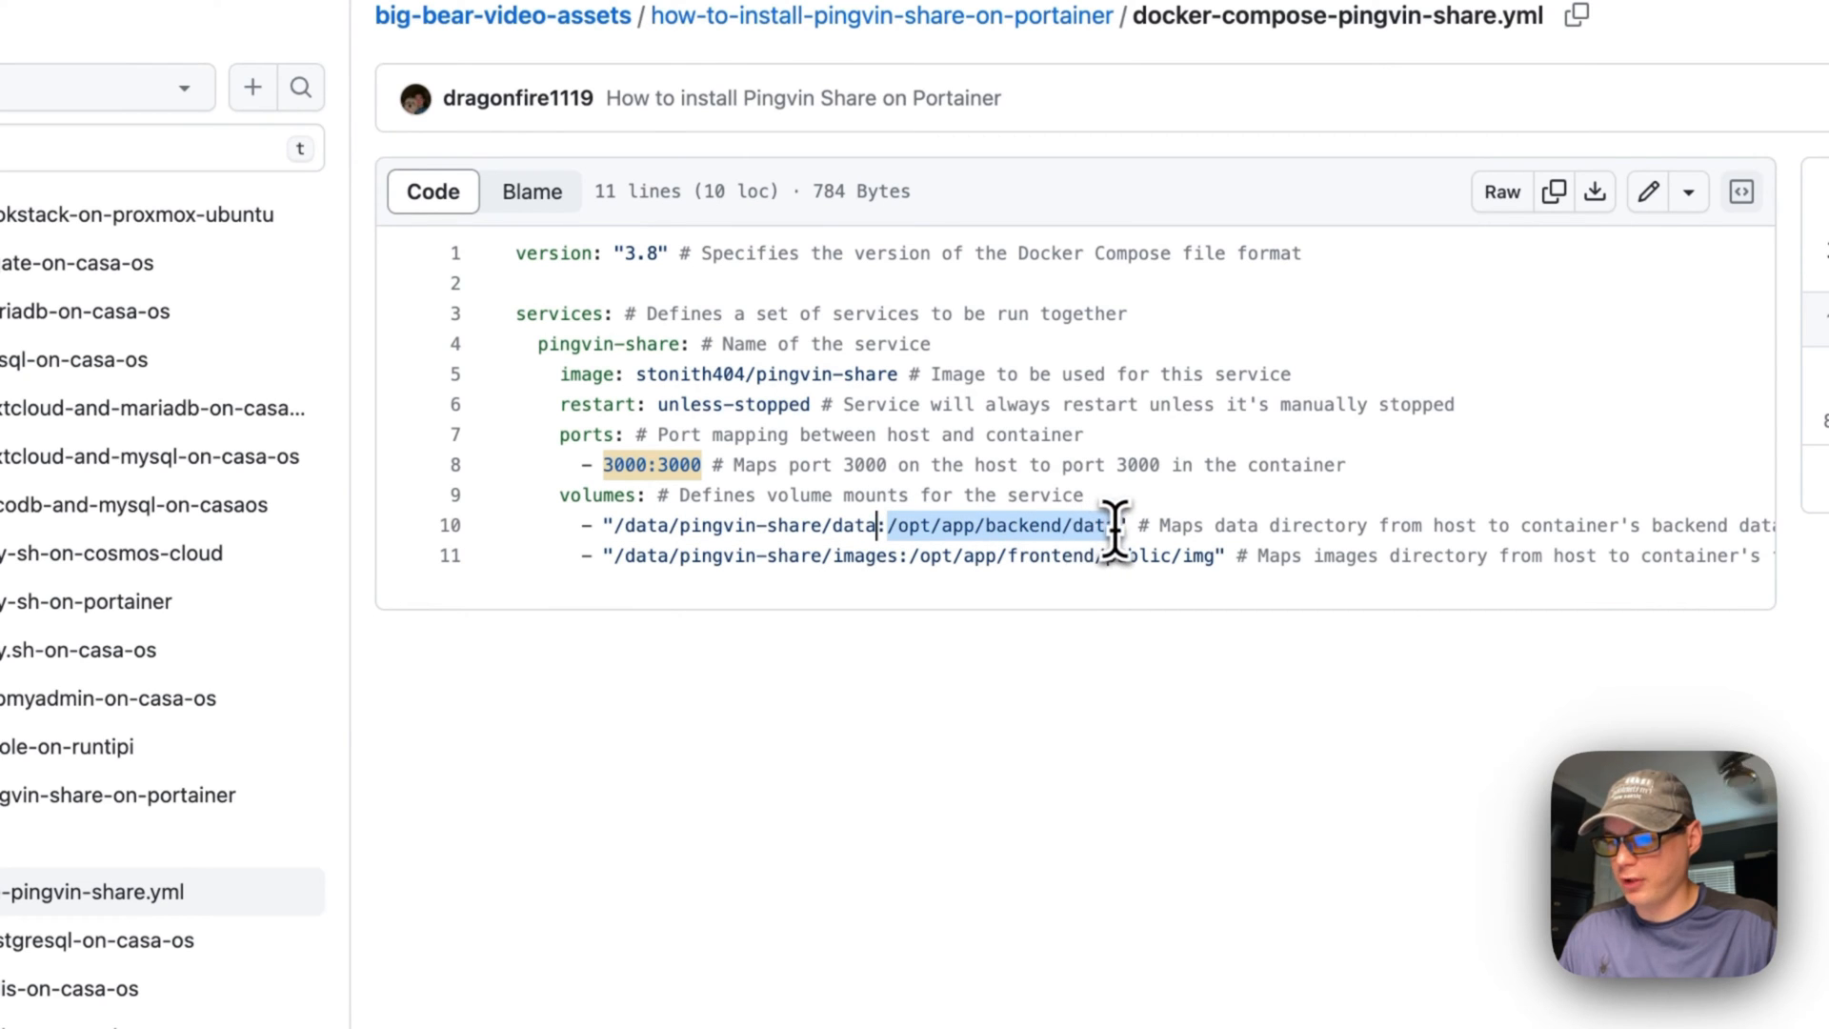
left_click_drag(614, 556, 901, 560)
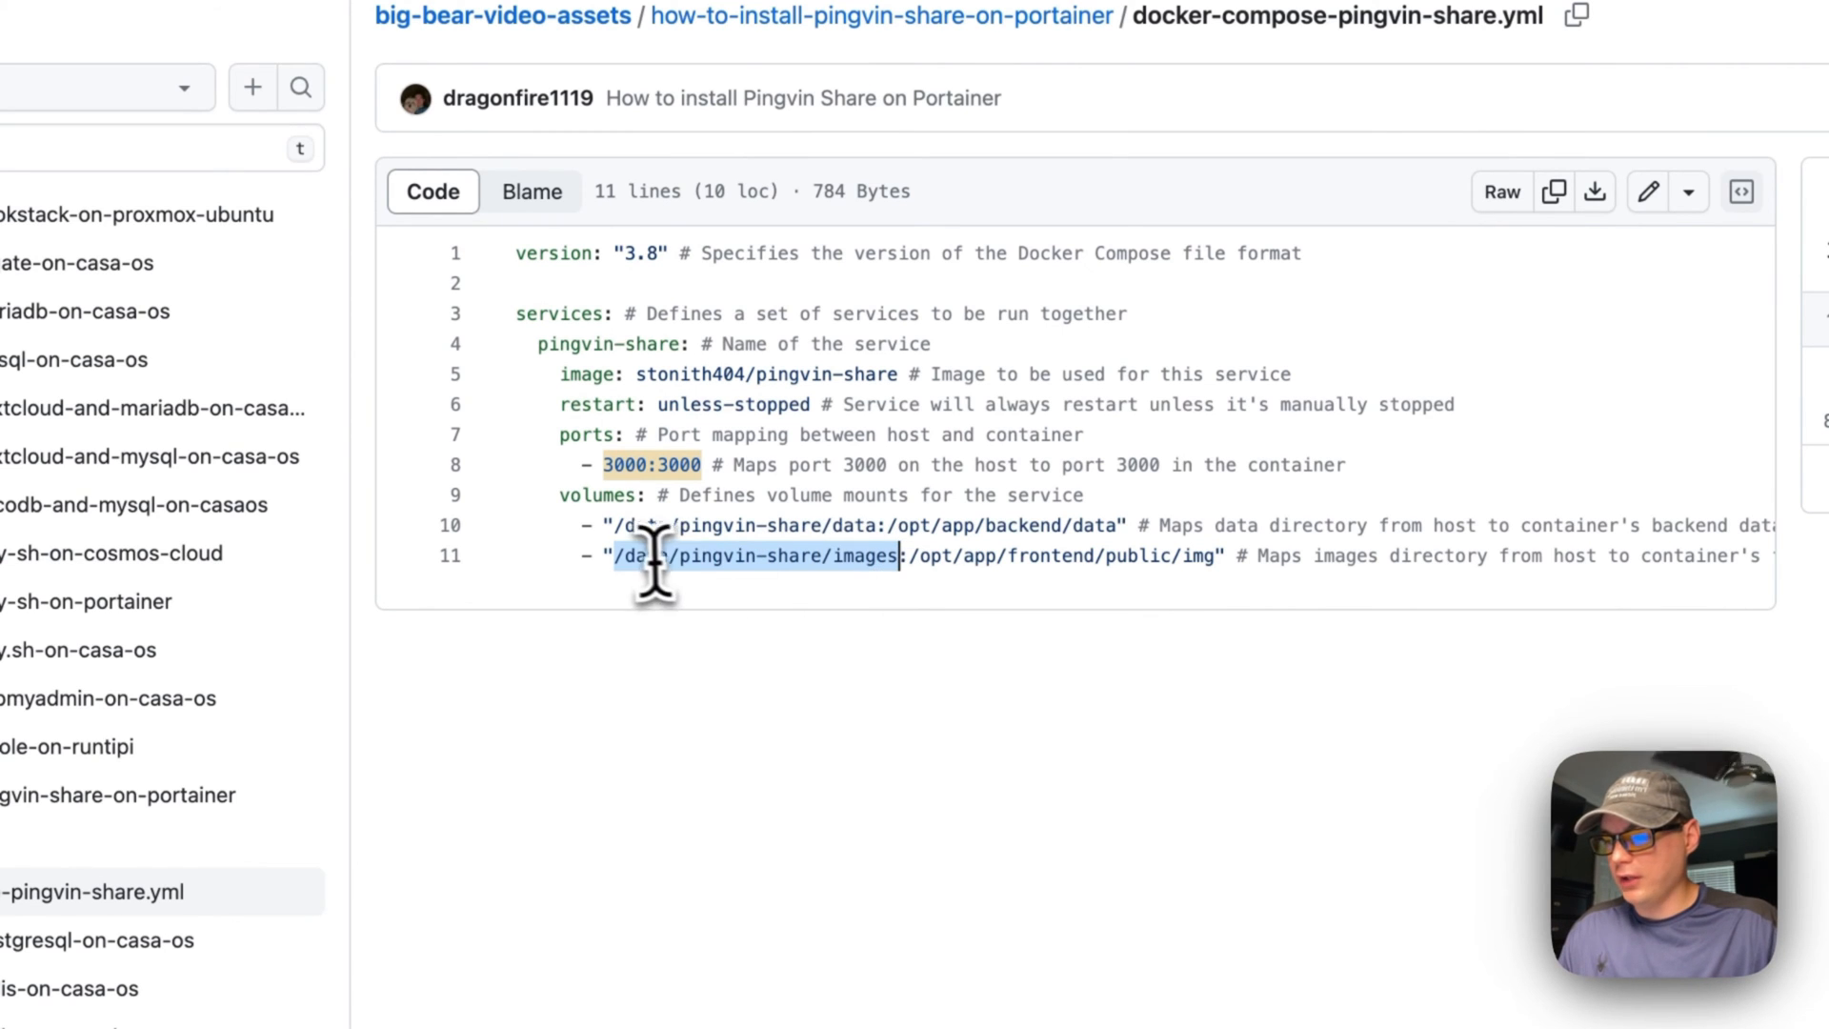
left_click(614, 558)
left_click_drag(613, 557, 1217, 557)
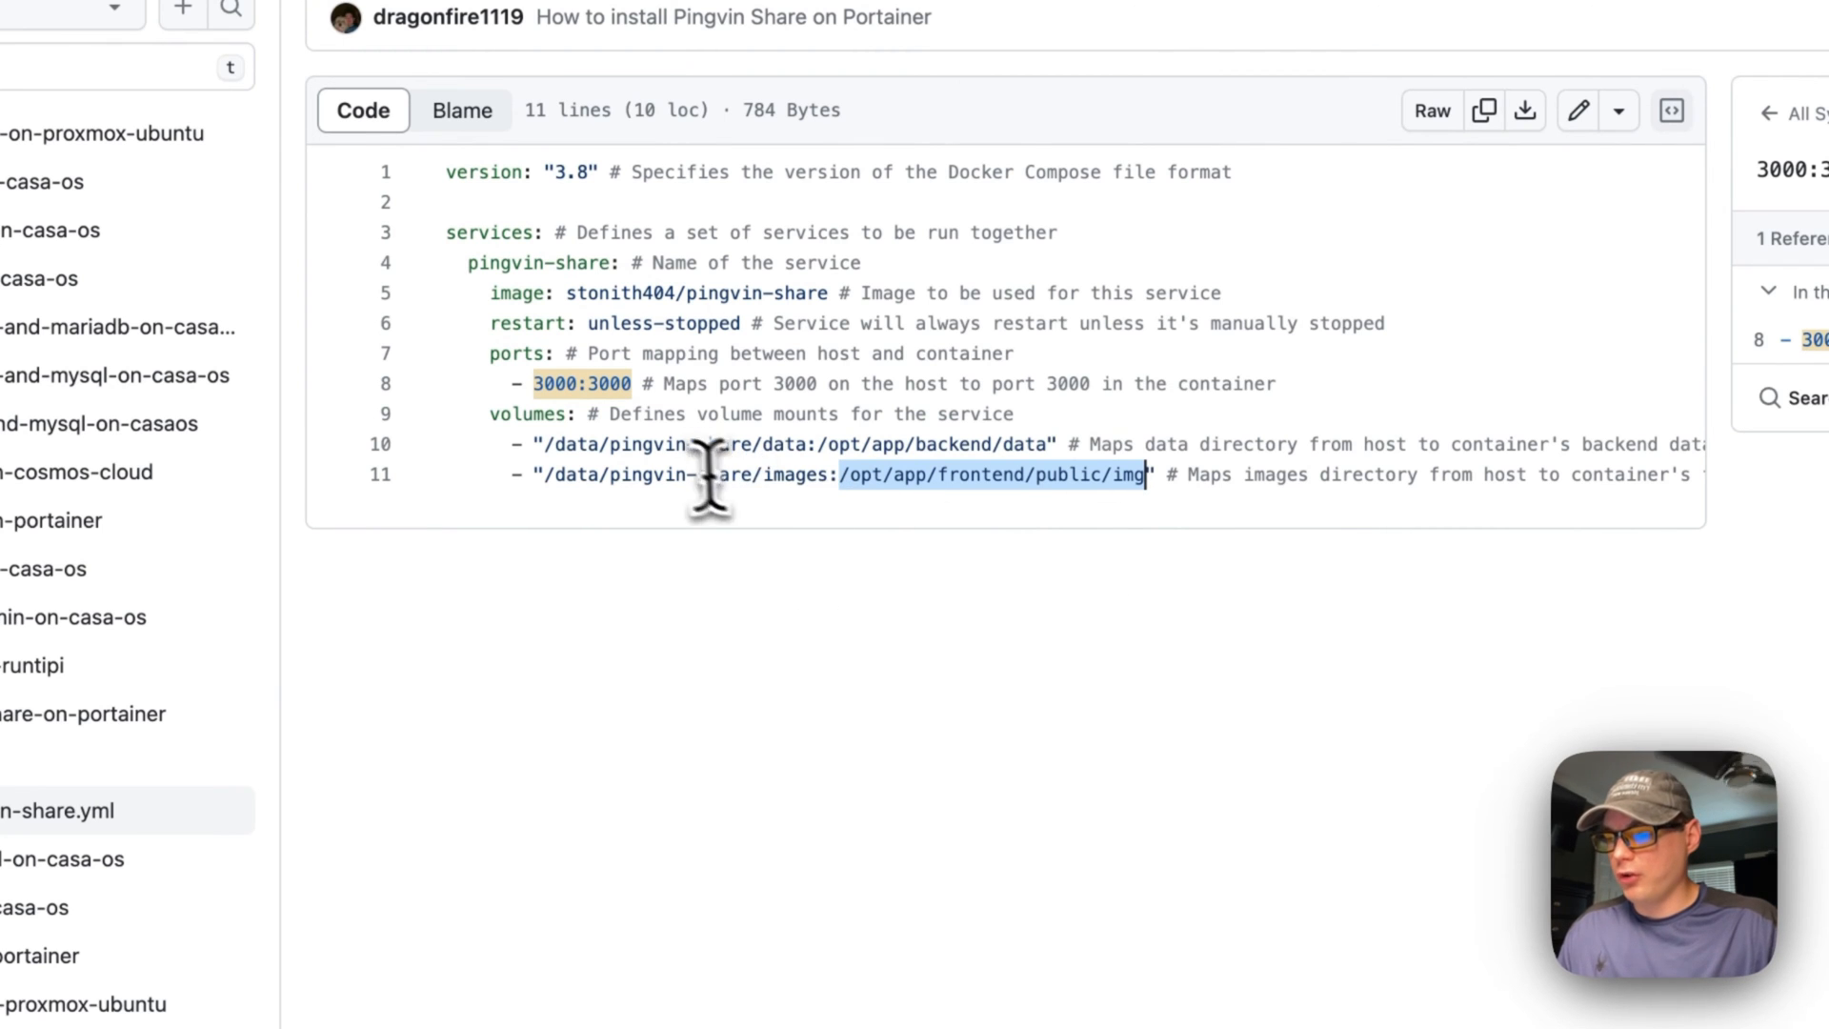
scroll(729, 557, "up", 2)
left_click(730, 558)
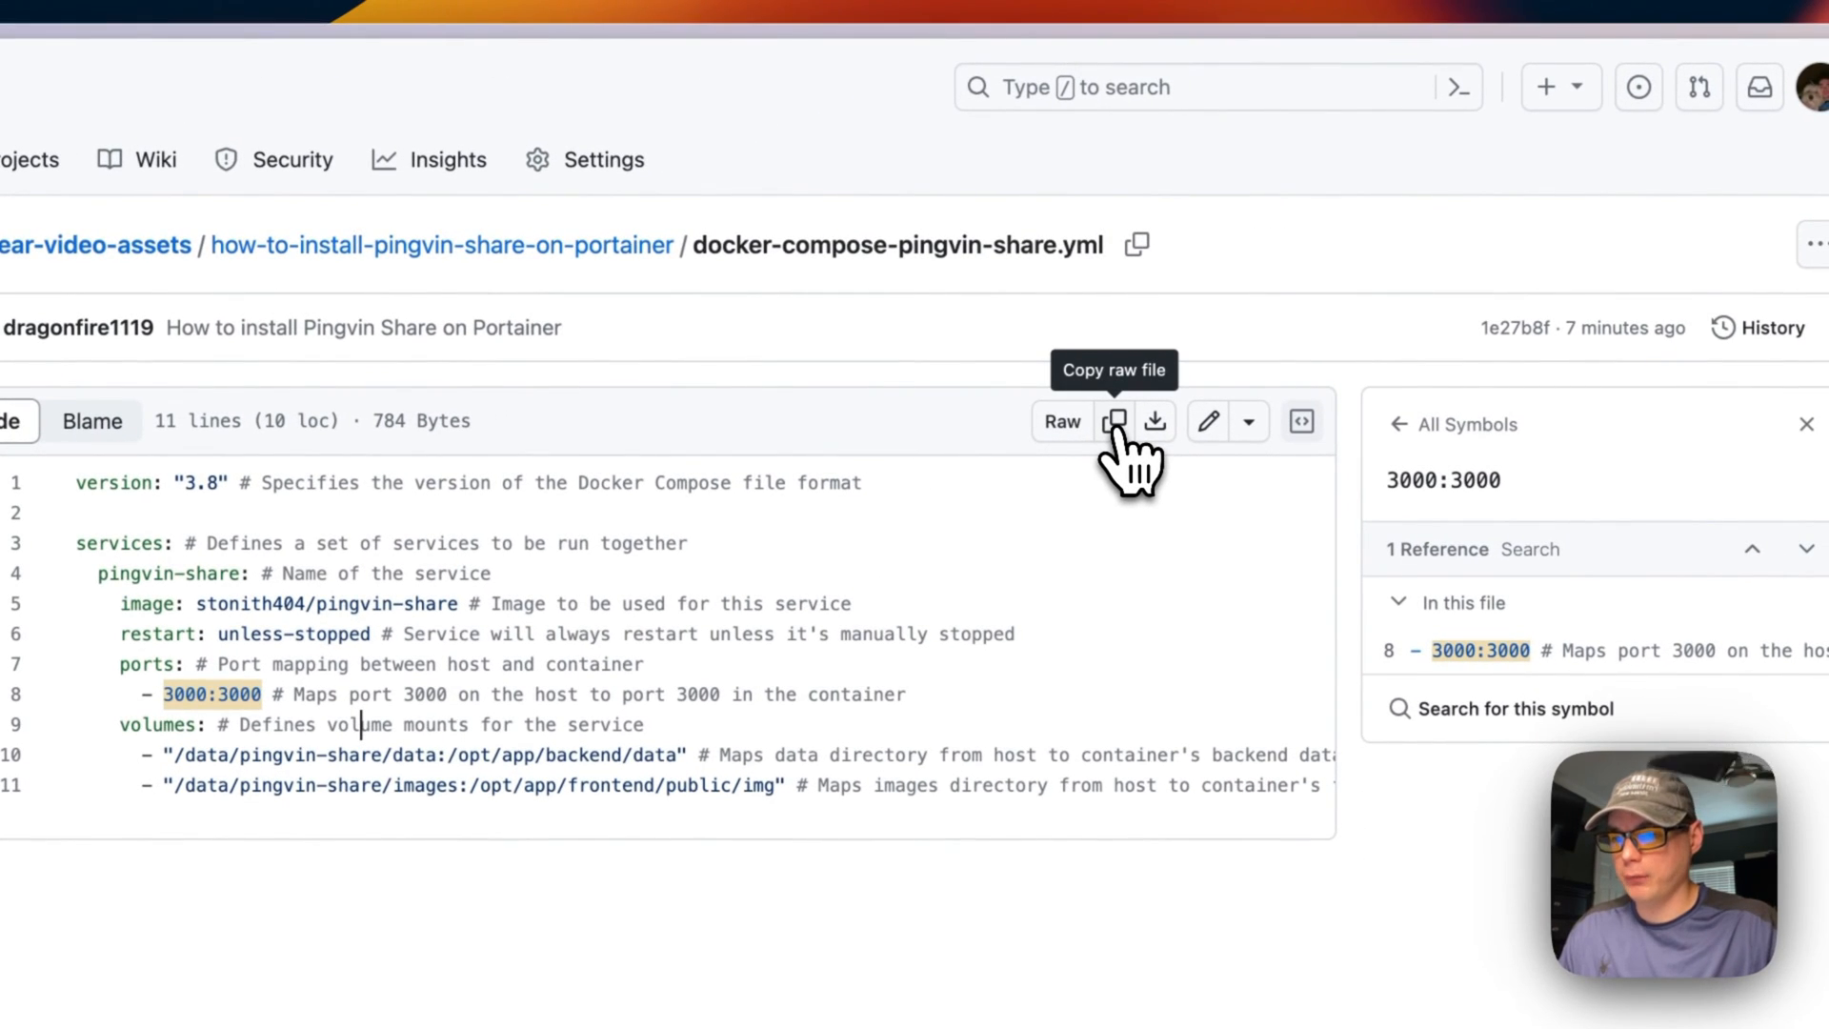
Copy the whole compose file's raw text to the clipboard.
left_click(1116, 424)
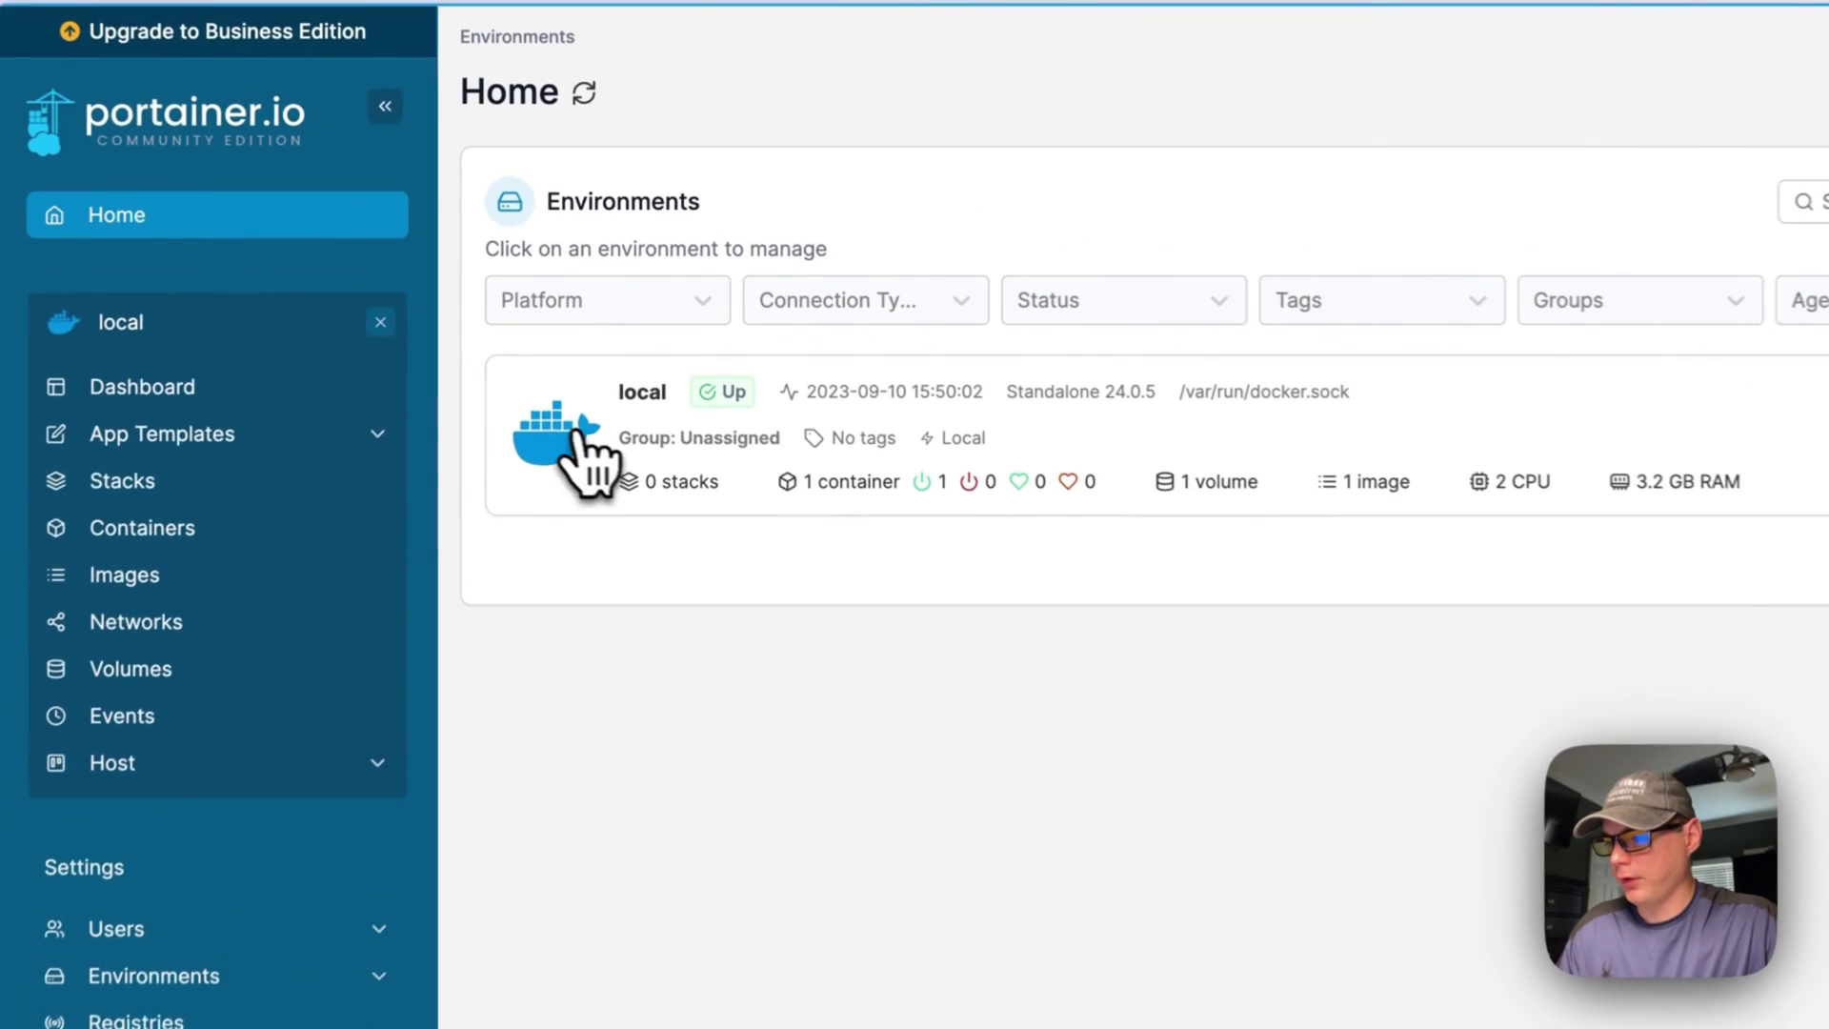
Add a new stack named pingvin-share-stack in the local environment and paste the compose YAML into the Web editor.
left_click(587, 443)
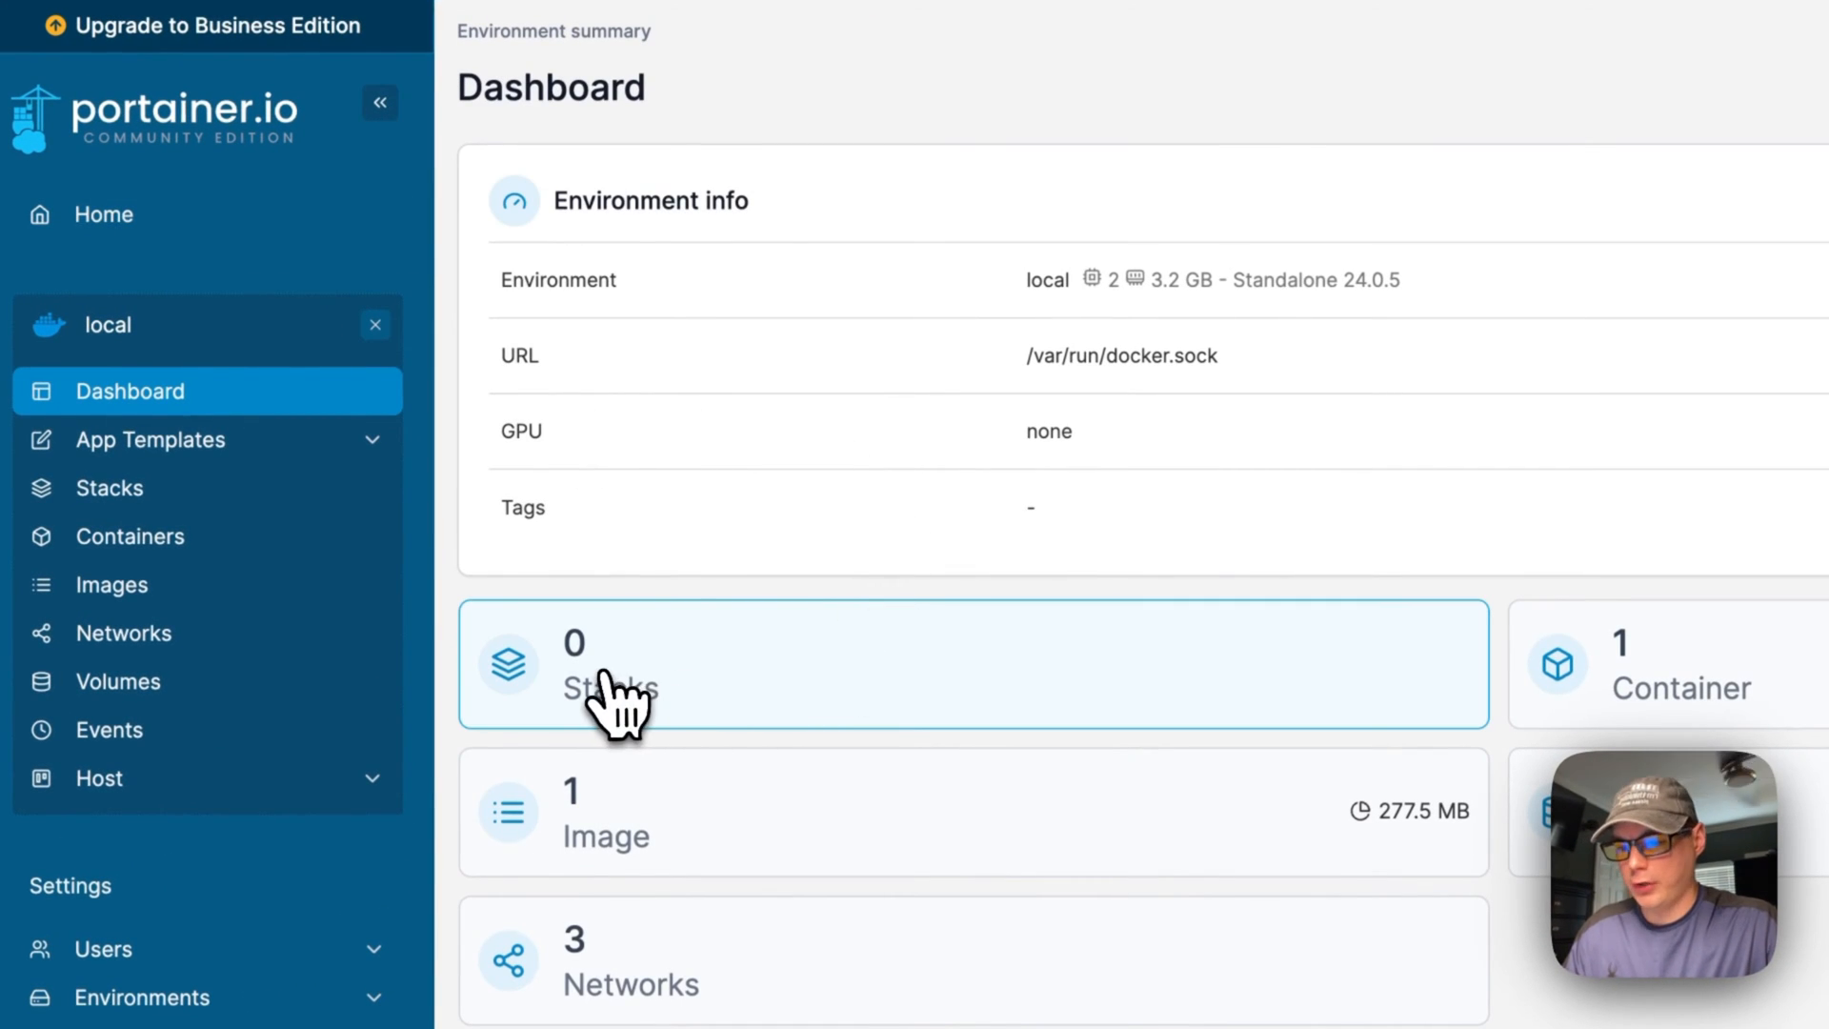
left_click(614, 698)
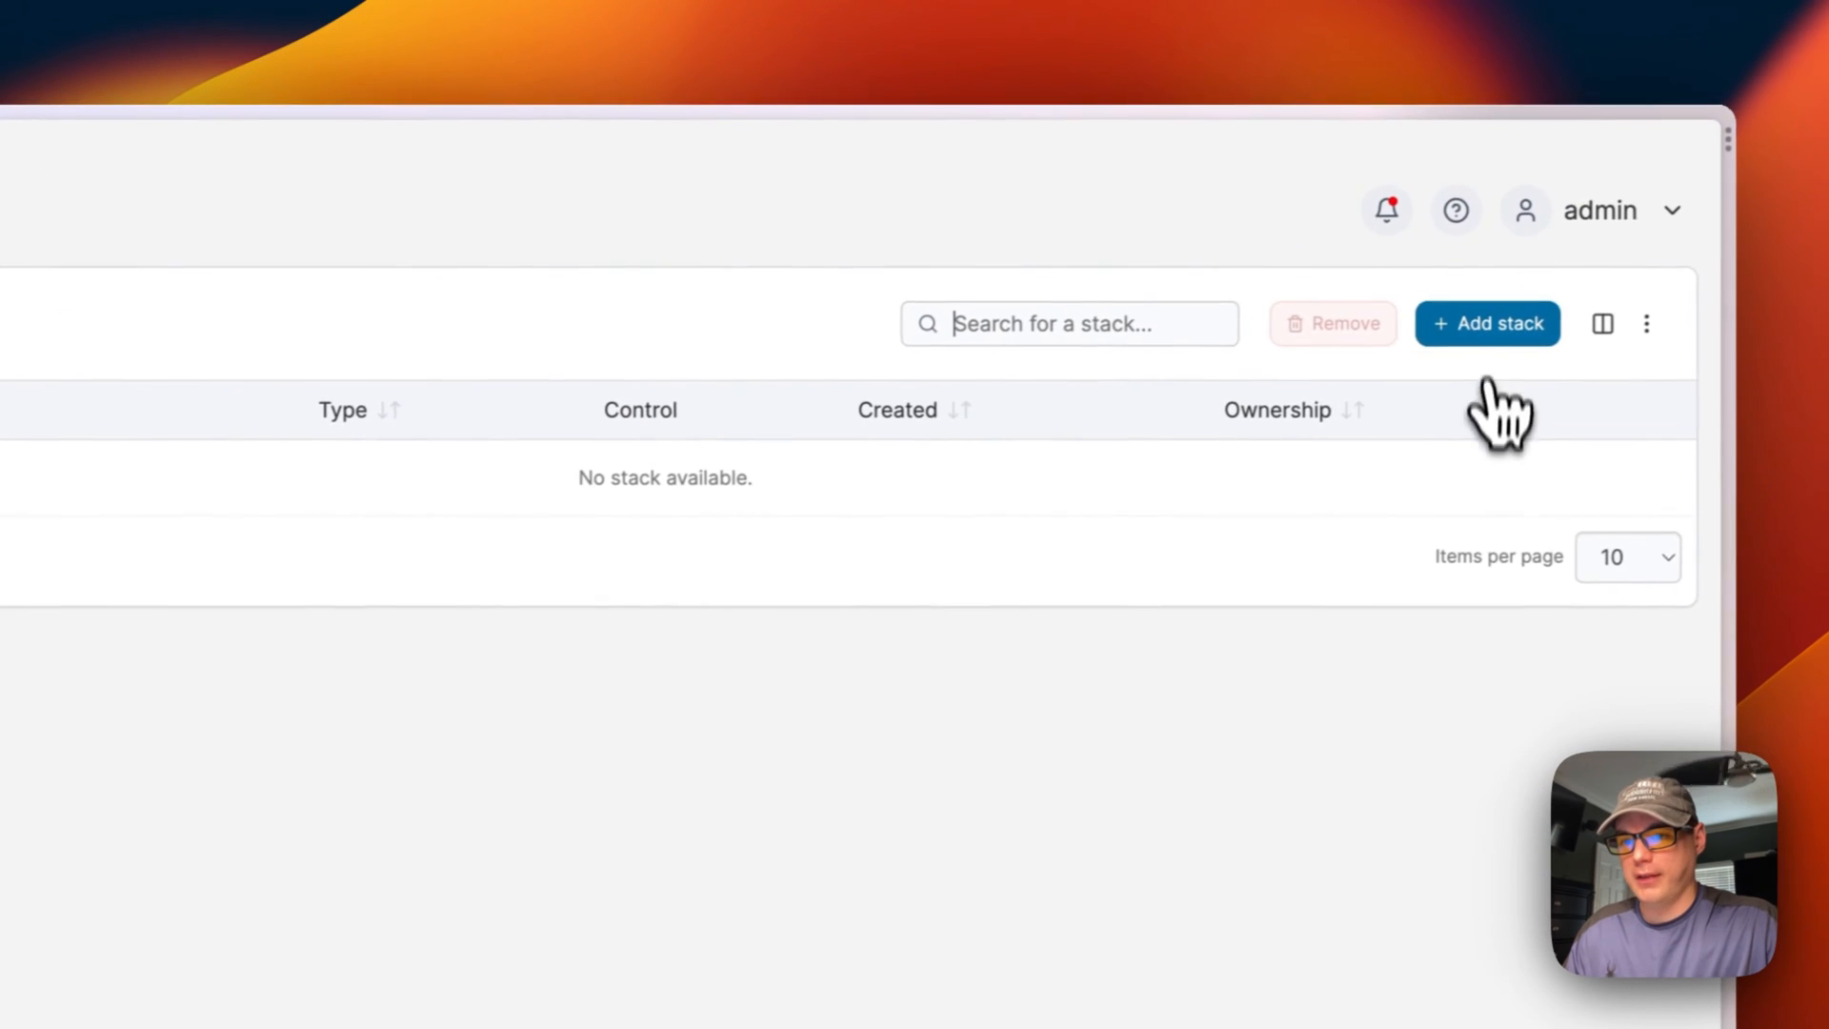
left_click(1486, 324)
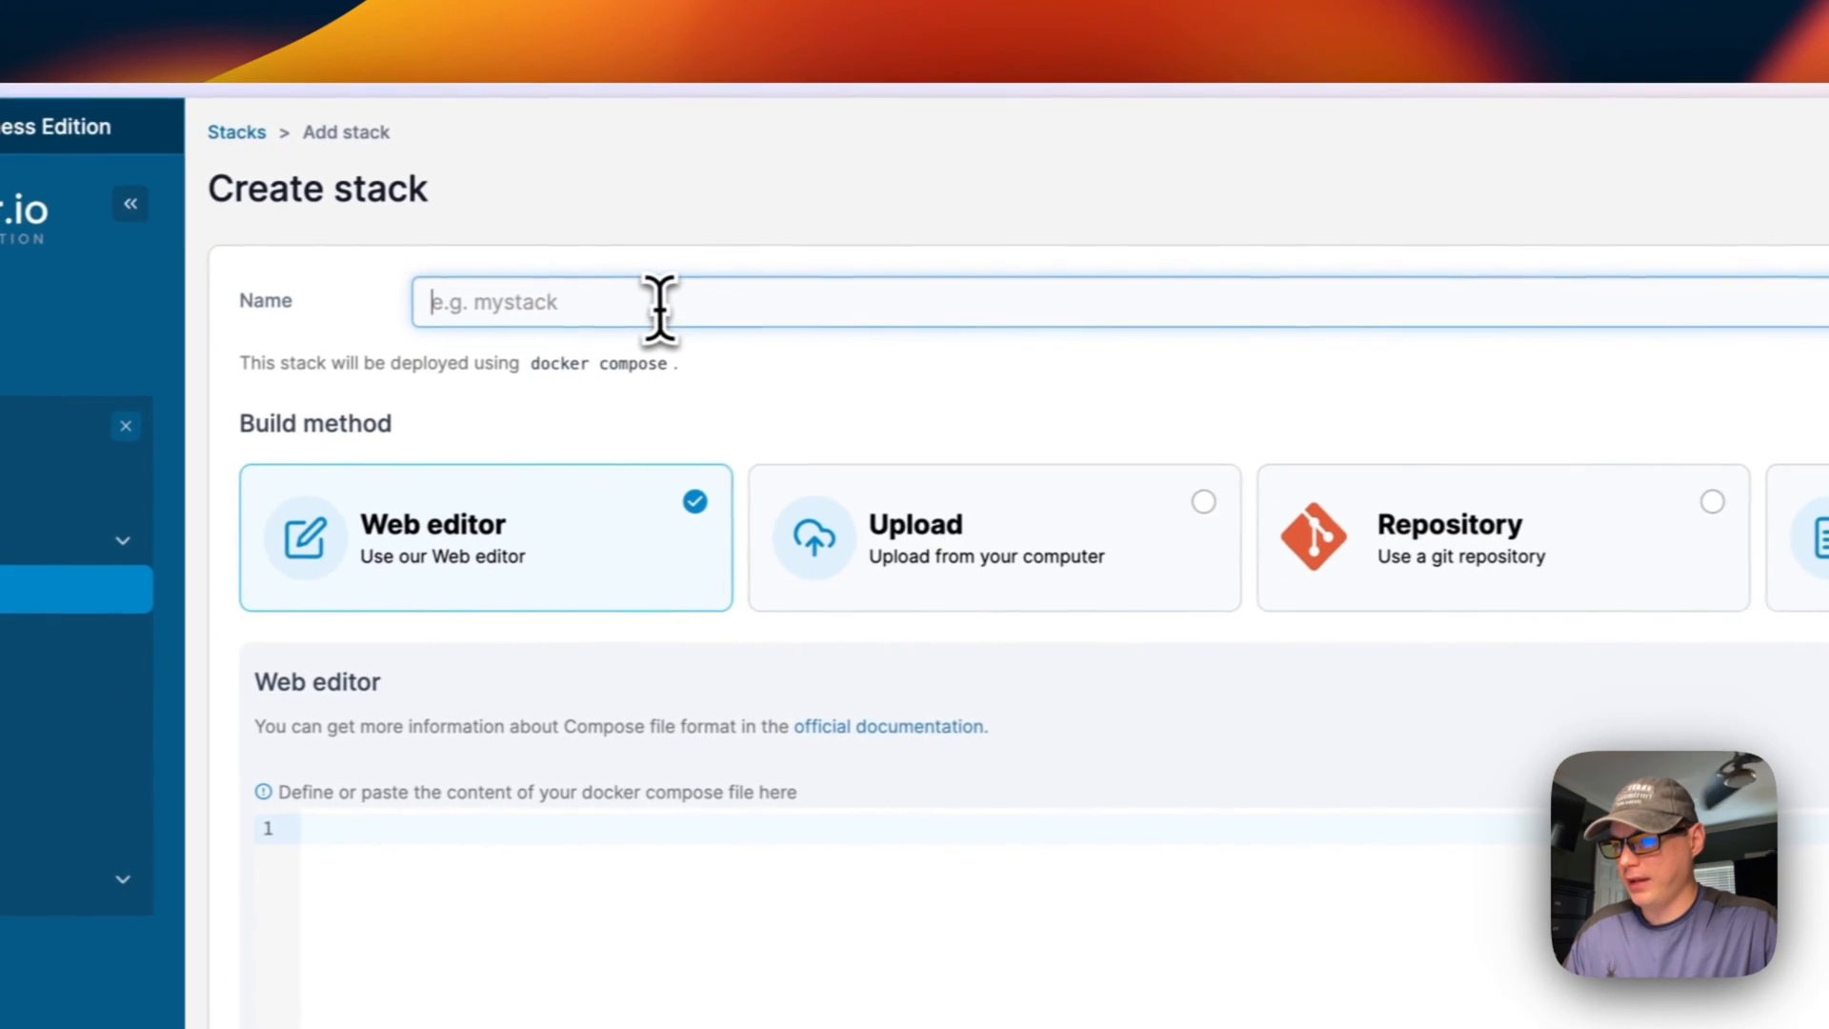
type("pingvin-share-stack")
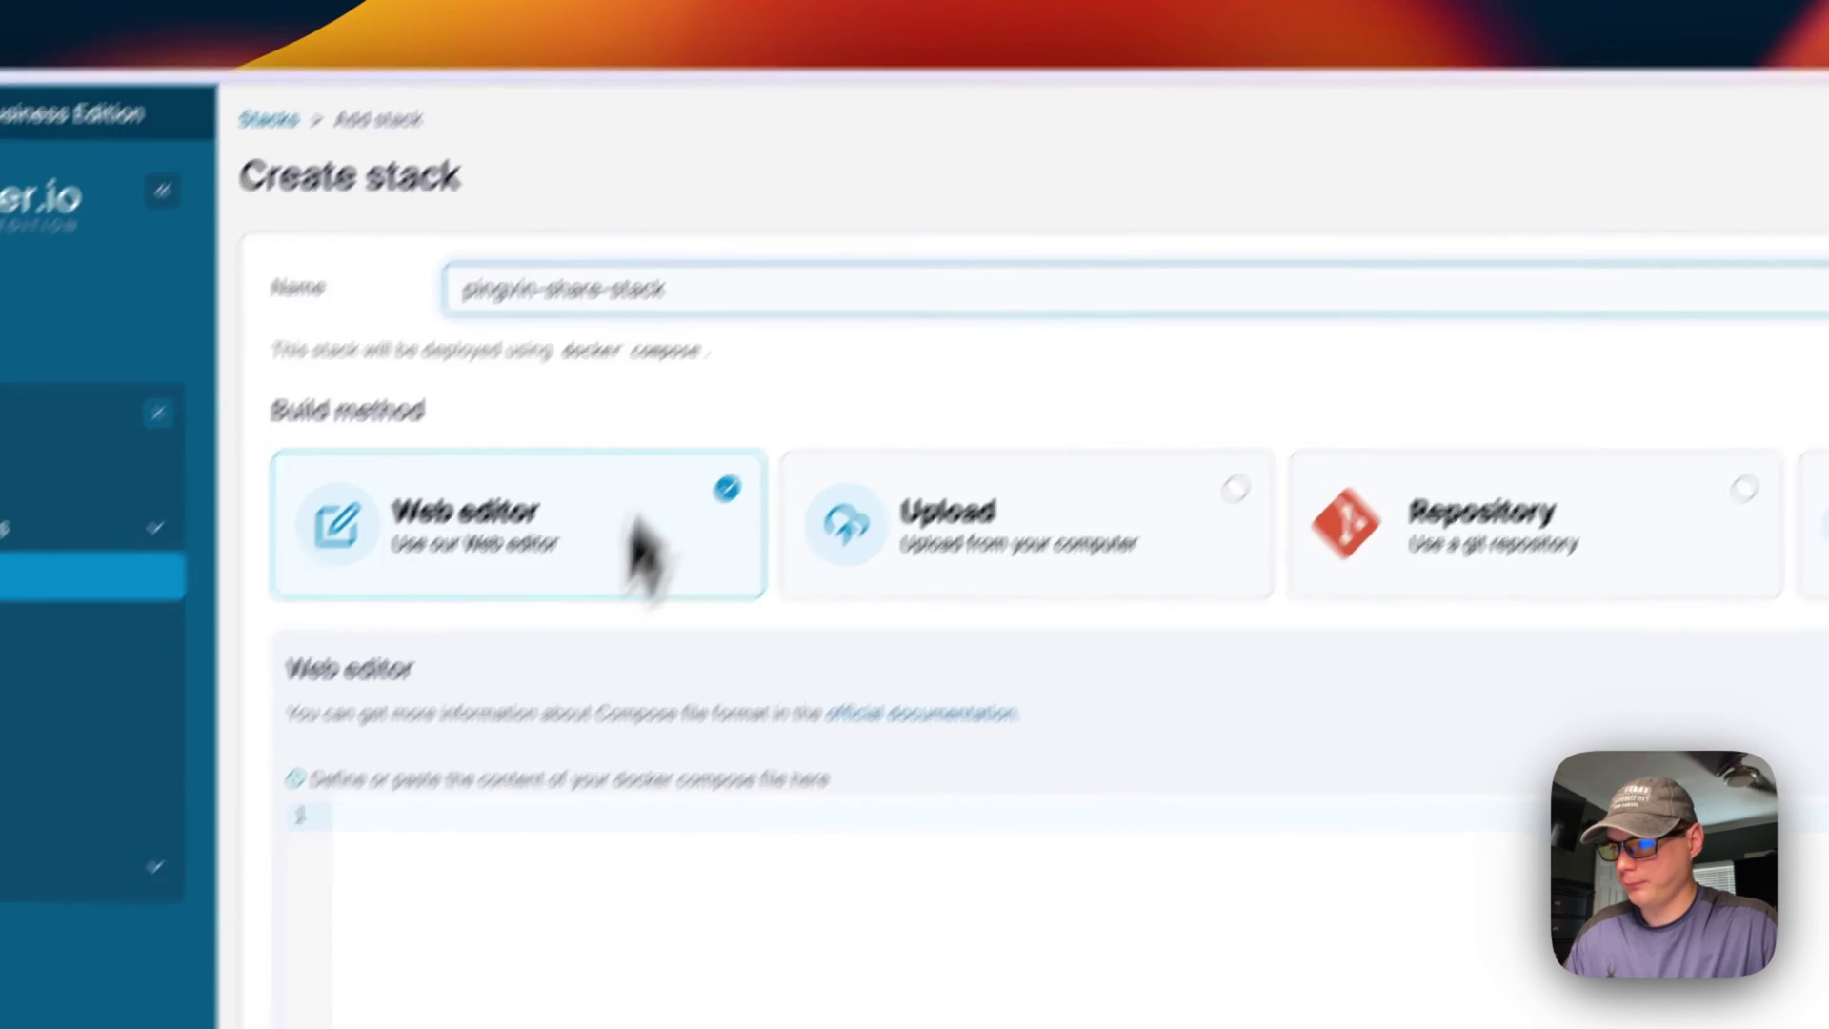
scroll(629, 529, "down", 2)
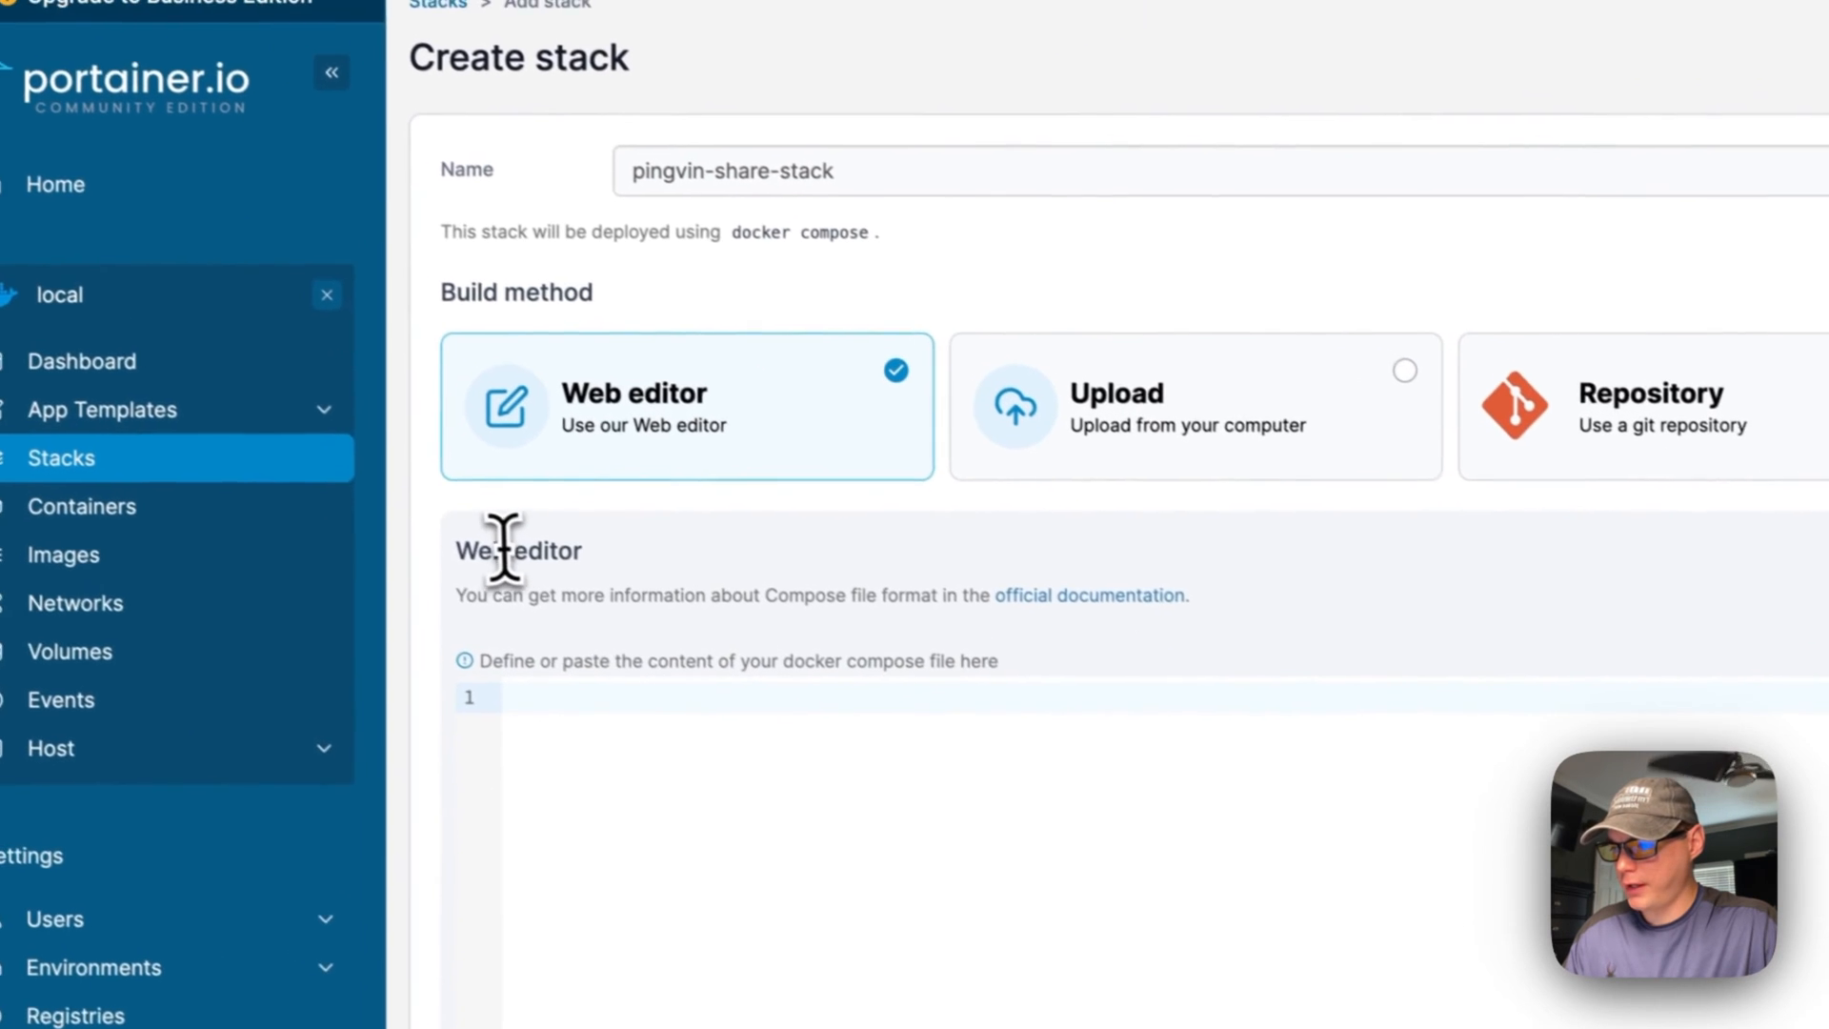
left_click(629, 704)
scroll(573, 500, "down", 3)
key("super+v")
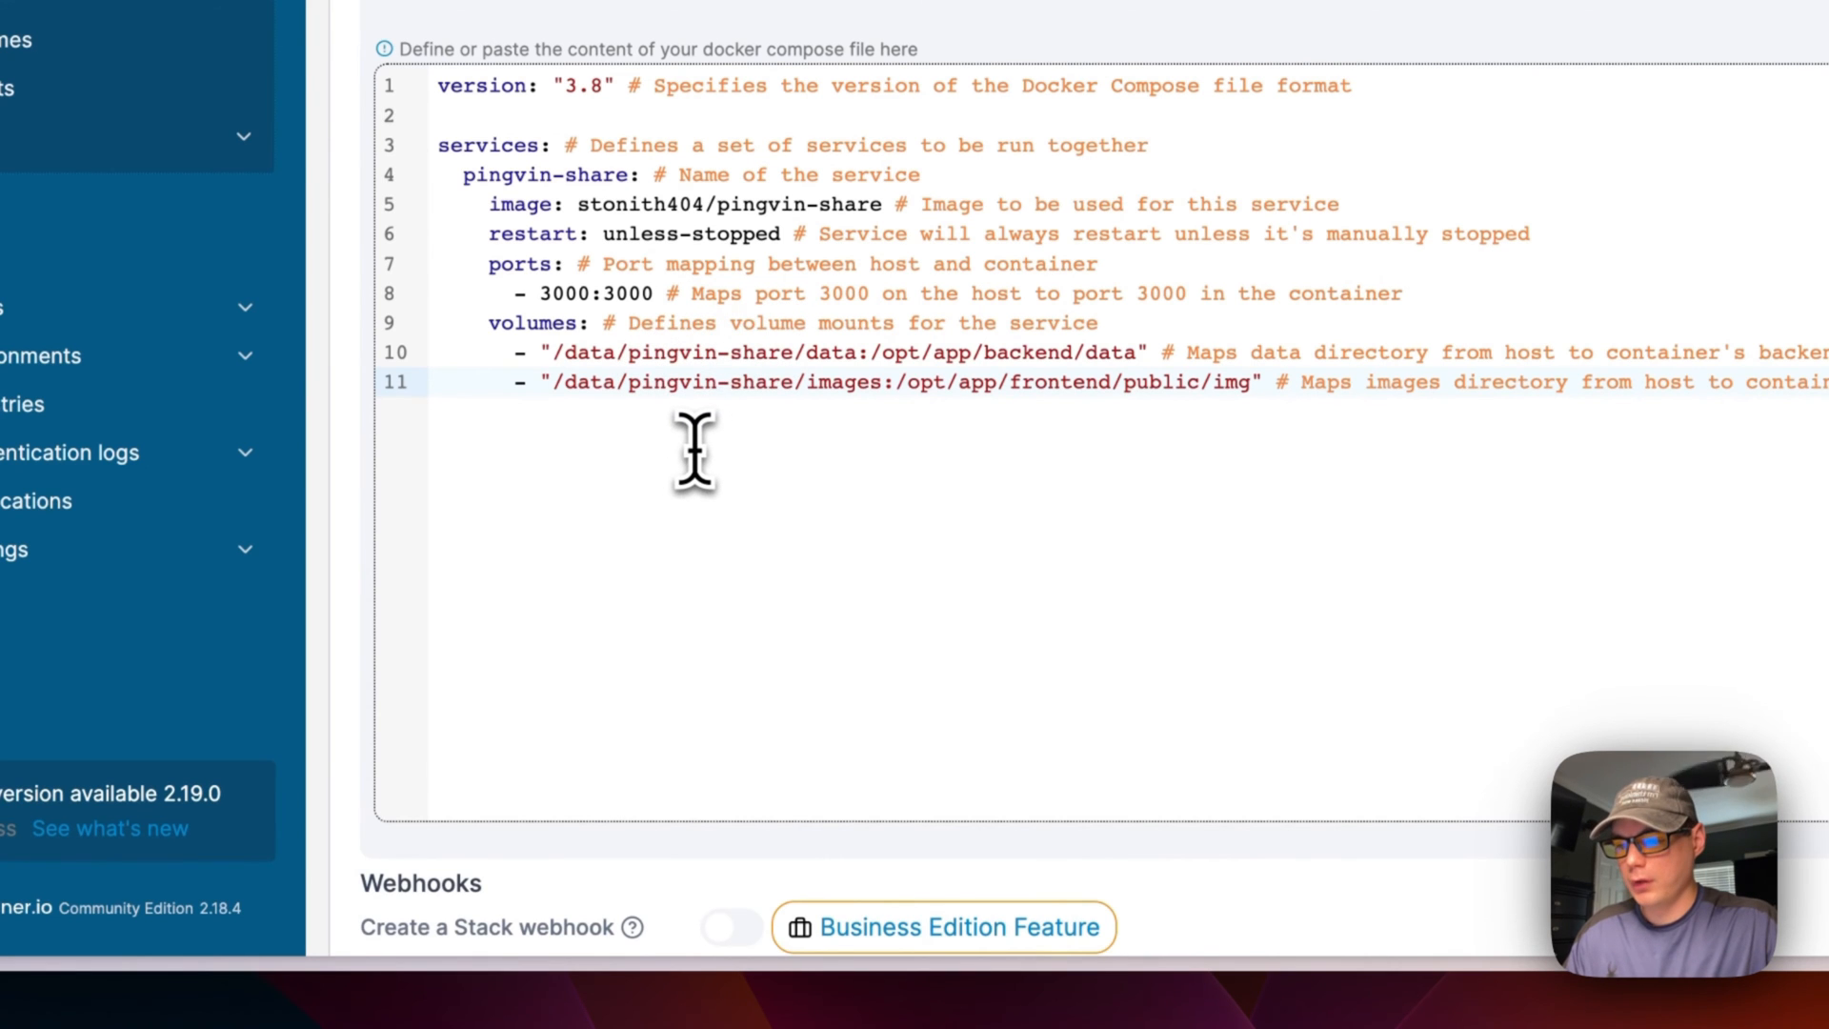
scroll(695, 452, "down", 3)
scroll(694, 452, "down", 3)
scroll(694, 453, "down", 2)
scroll(700, 471, "down", 2)
scroll(700, 480, "down", 3)
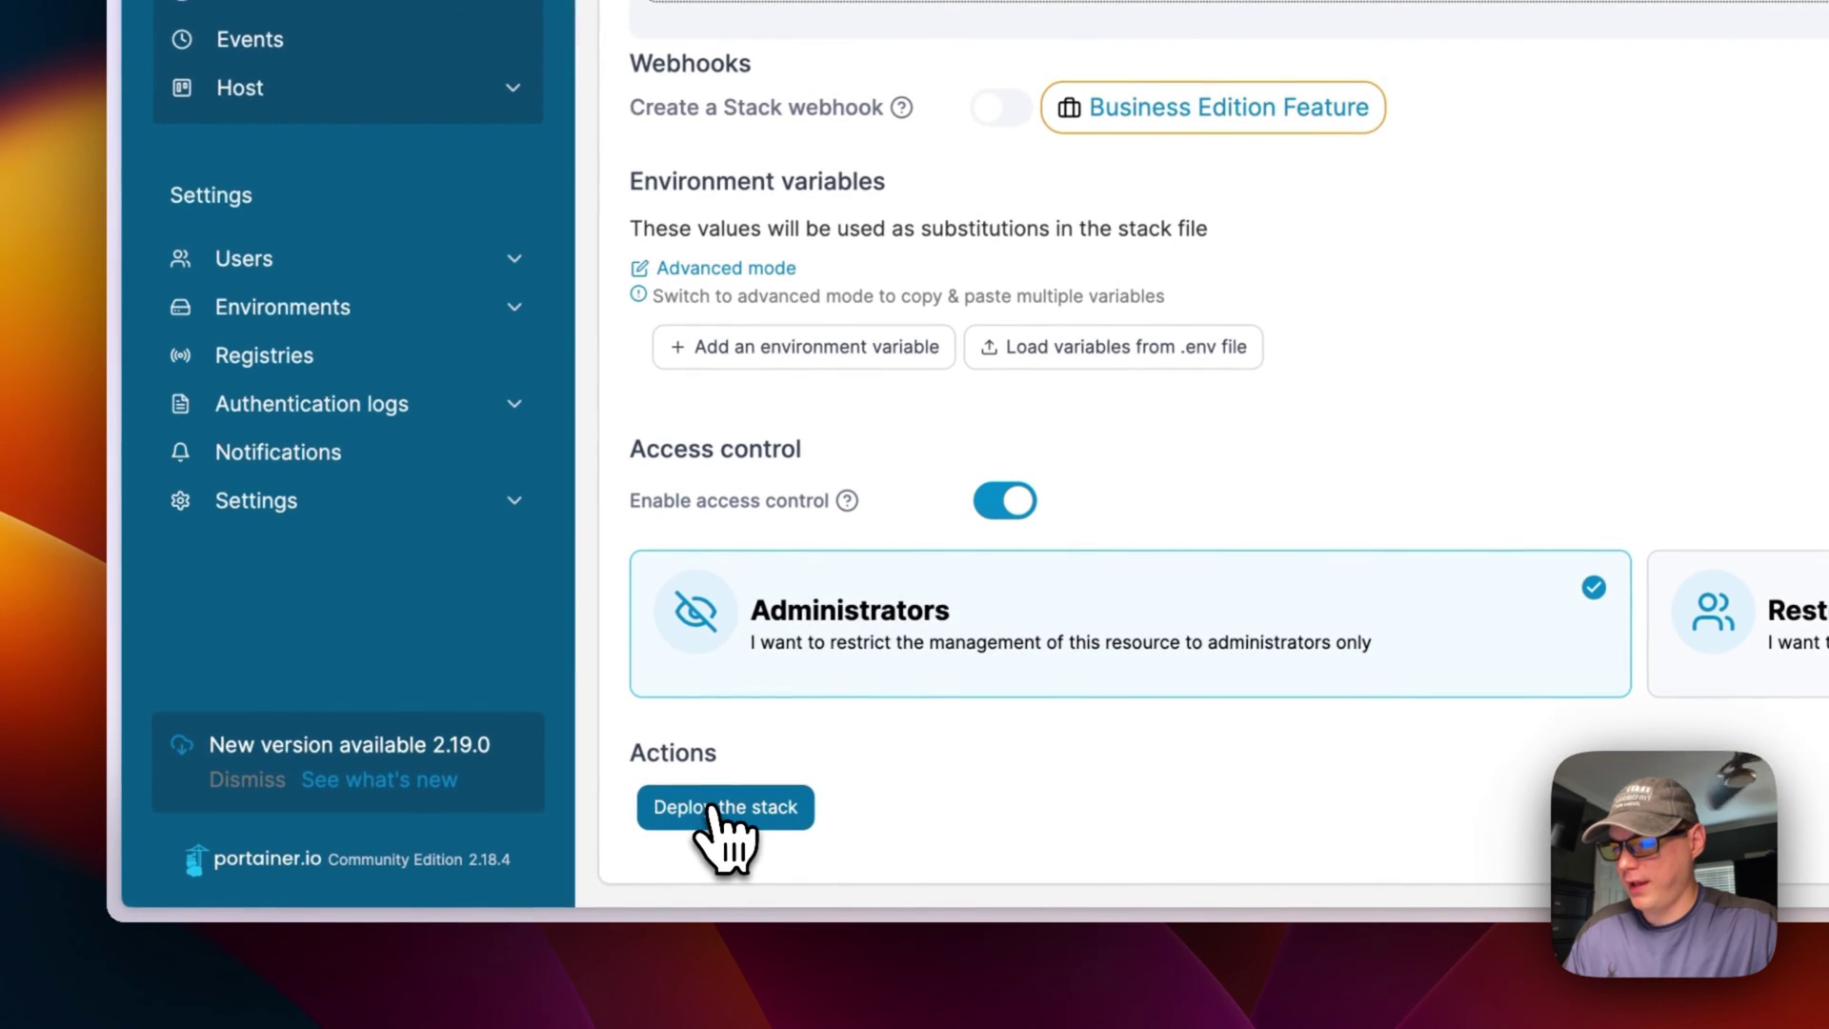
Deploy the stack, note the stonith404/pingvin-share image, and view pingvin-share-stack's compose in the Editor.
left_click(710, 814)
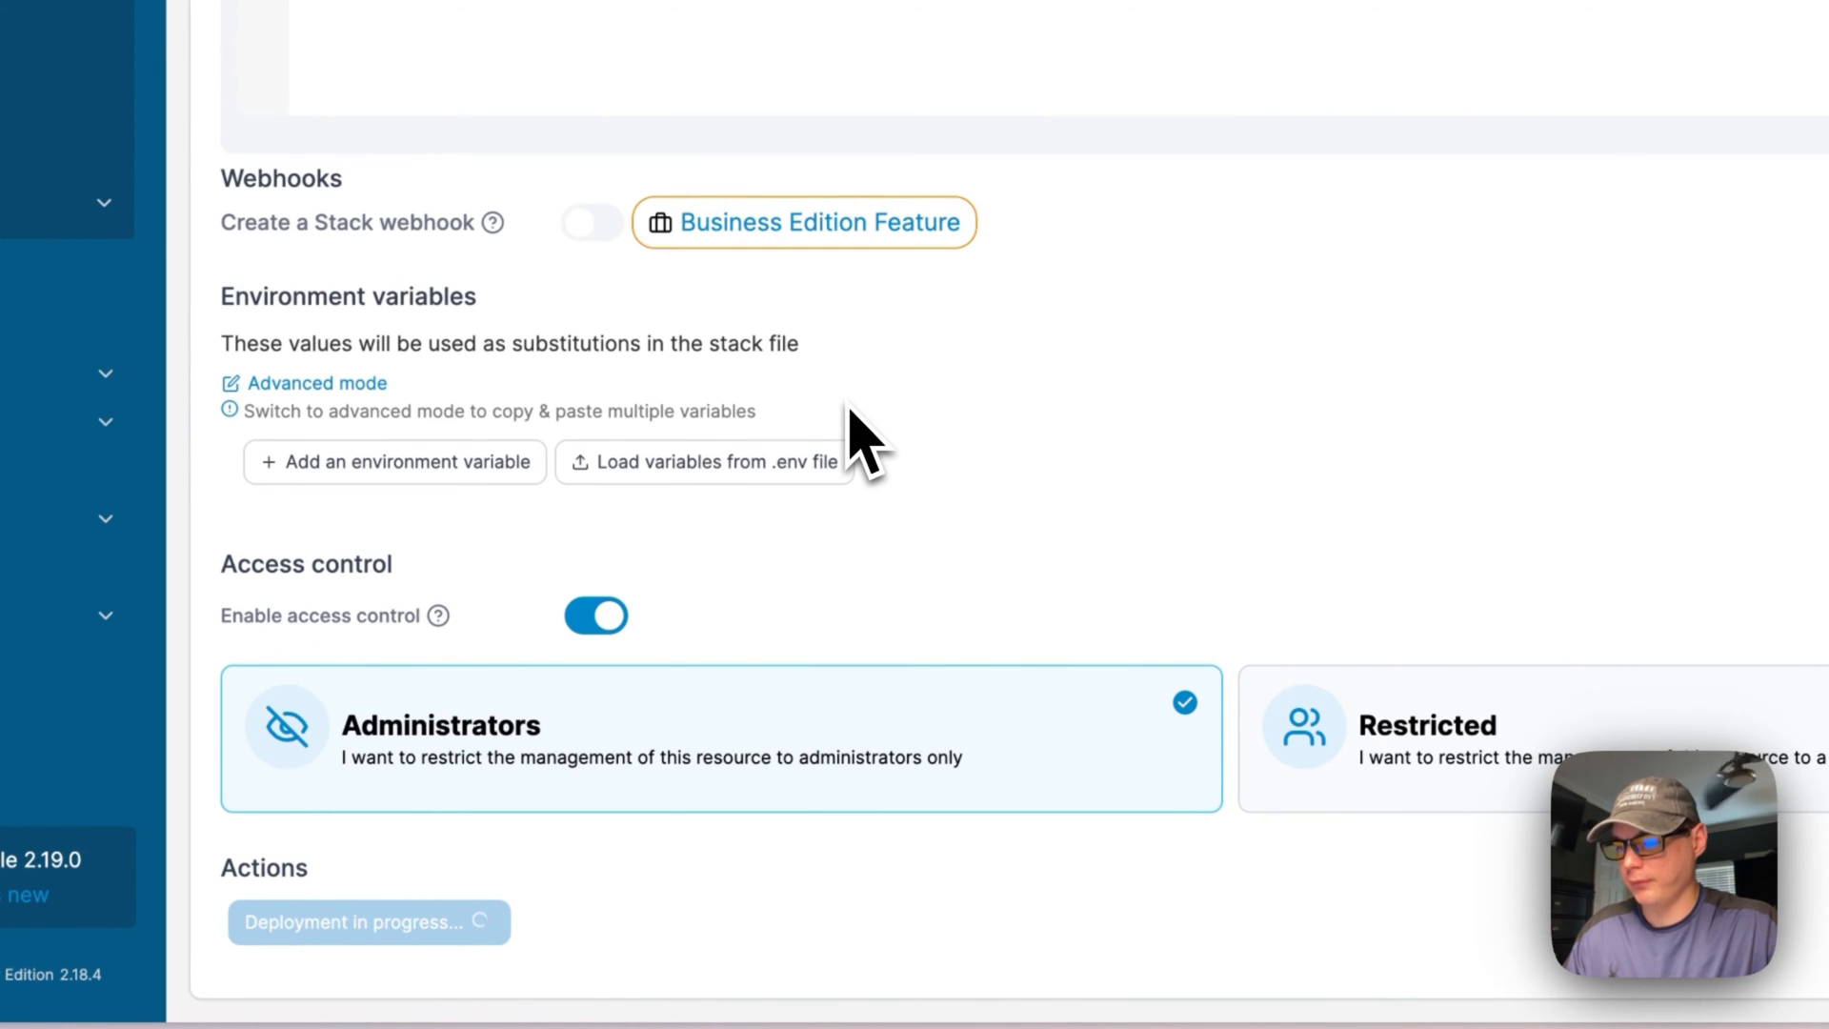
scroll(864, 439, "up", 8)
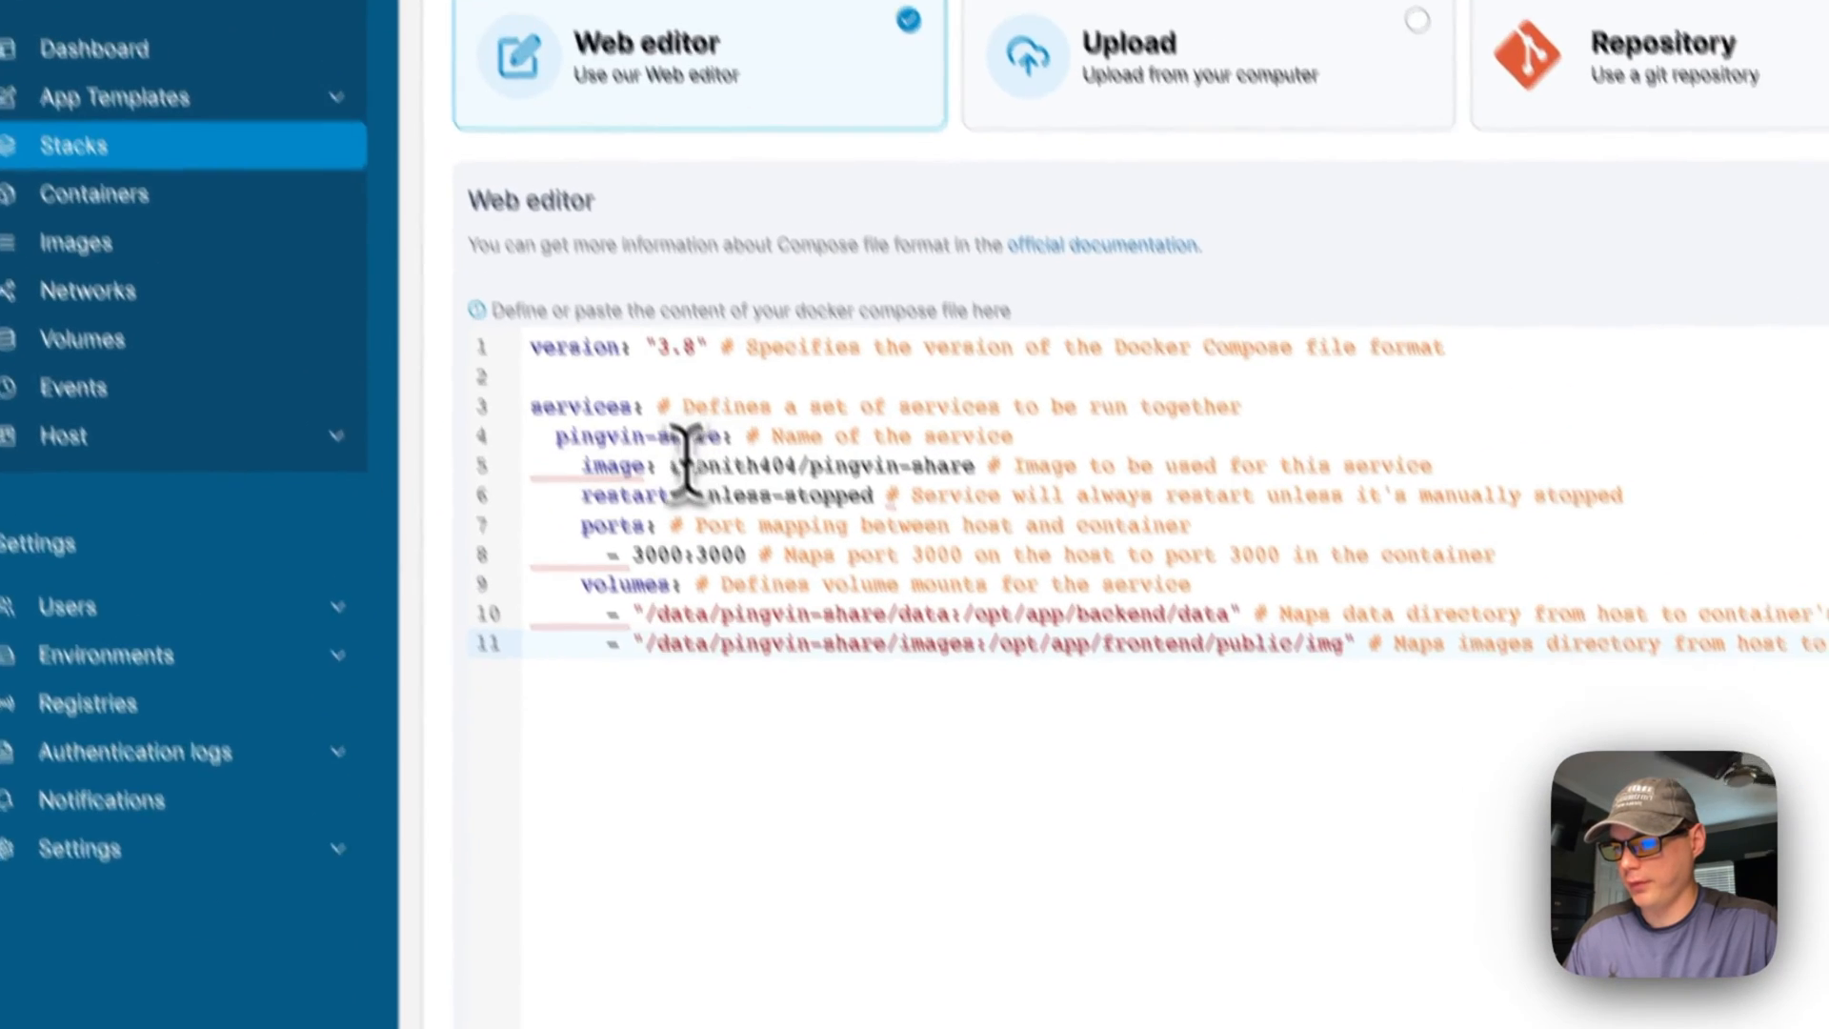
left_click_drag(667, 452, 965, 453)
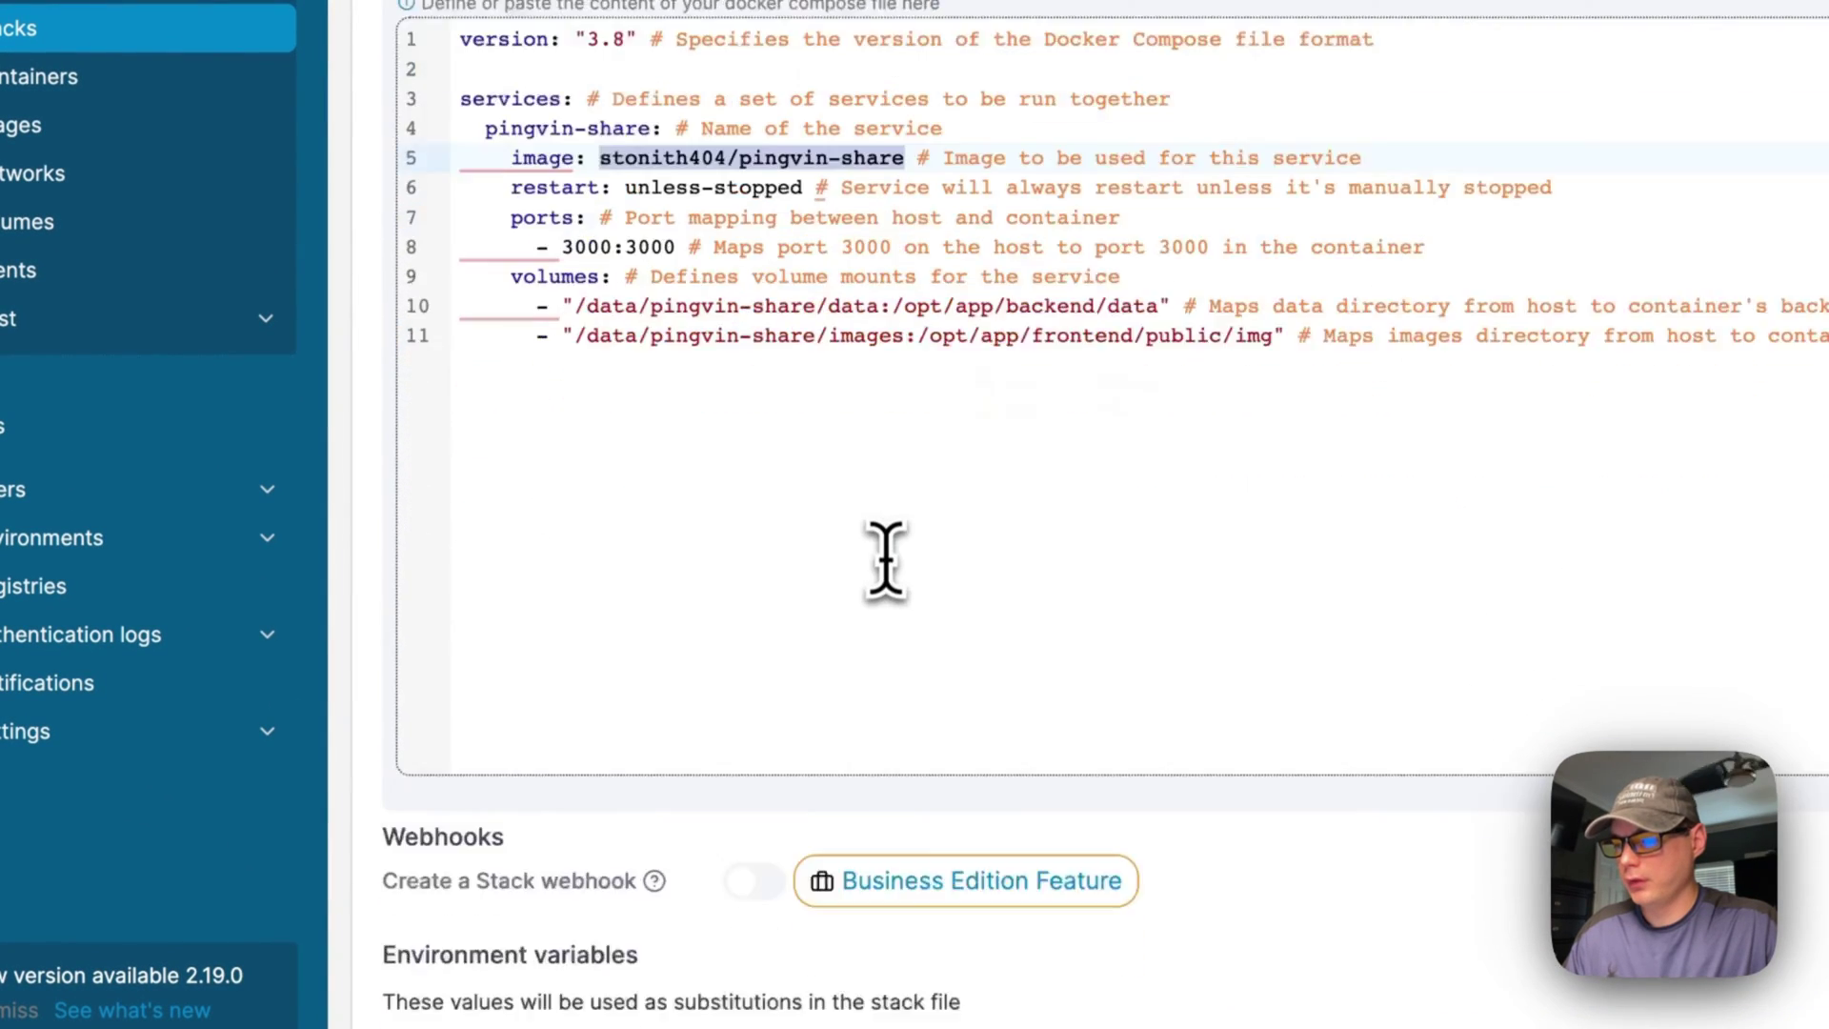
scroll(885, 560, "down", 8)
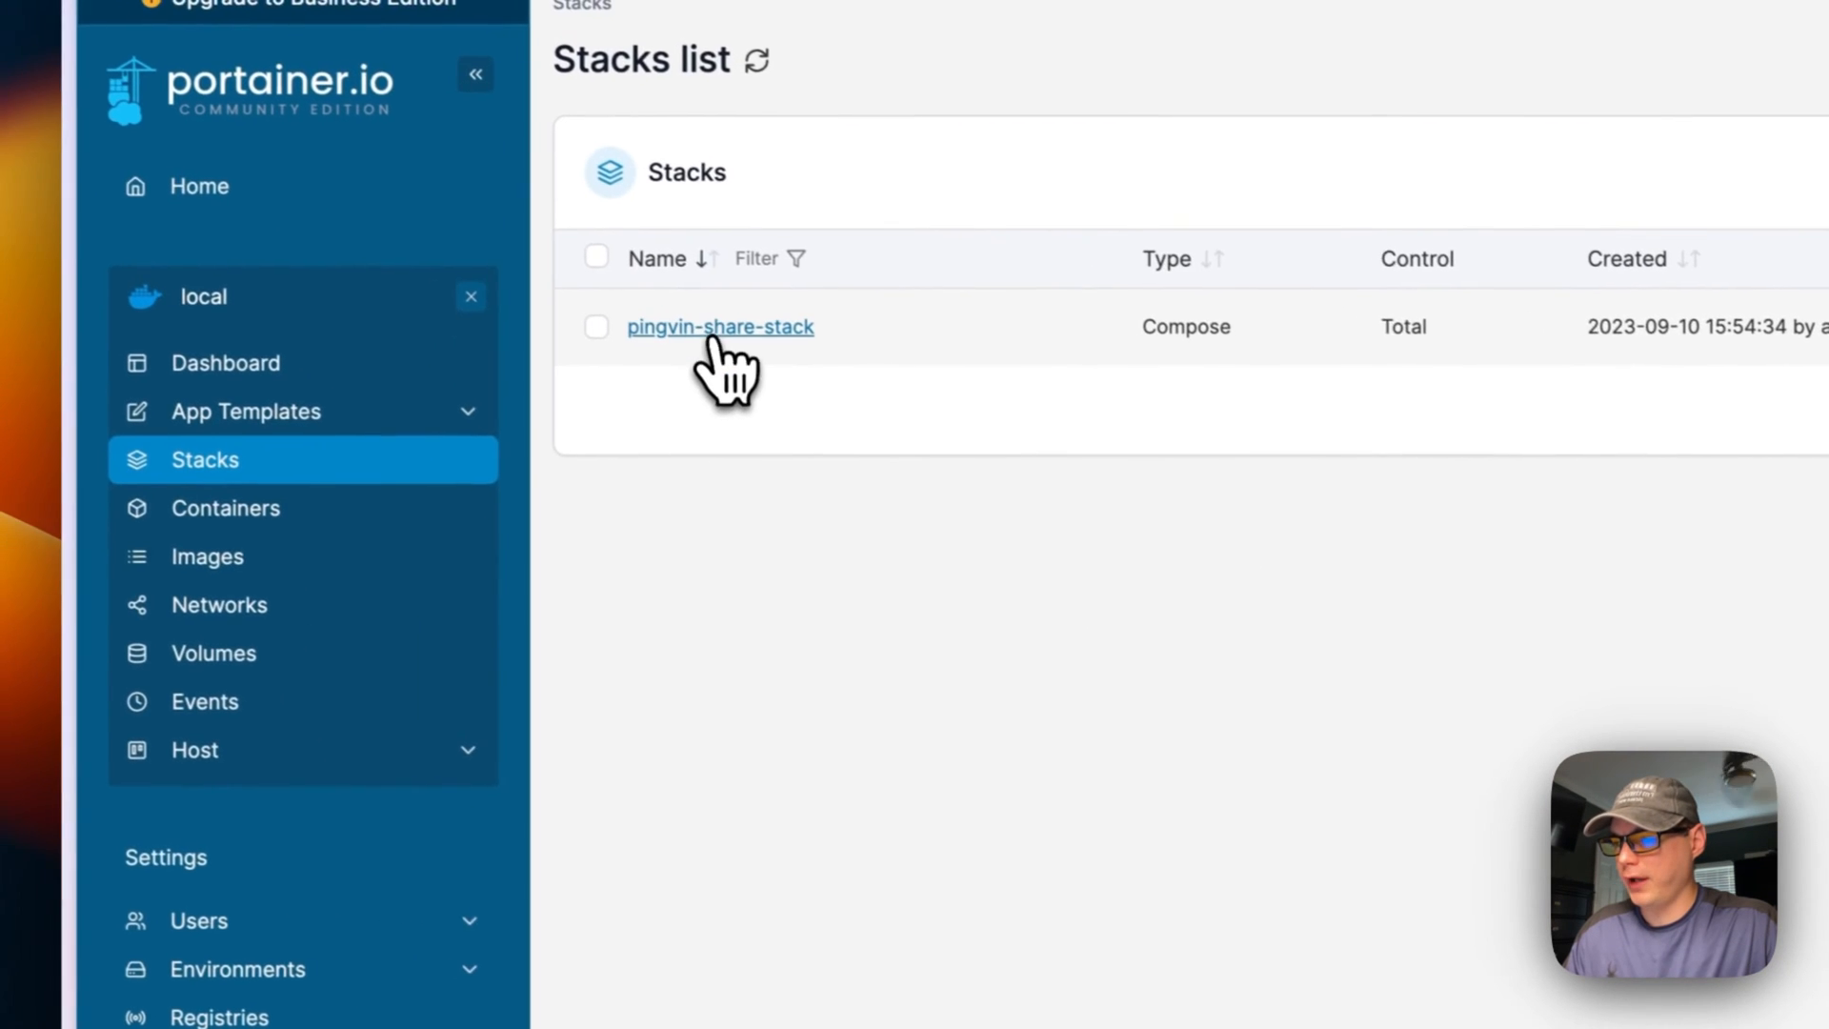
left_click(654, 318)
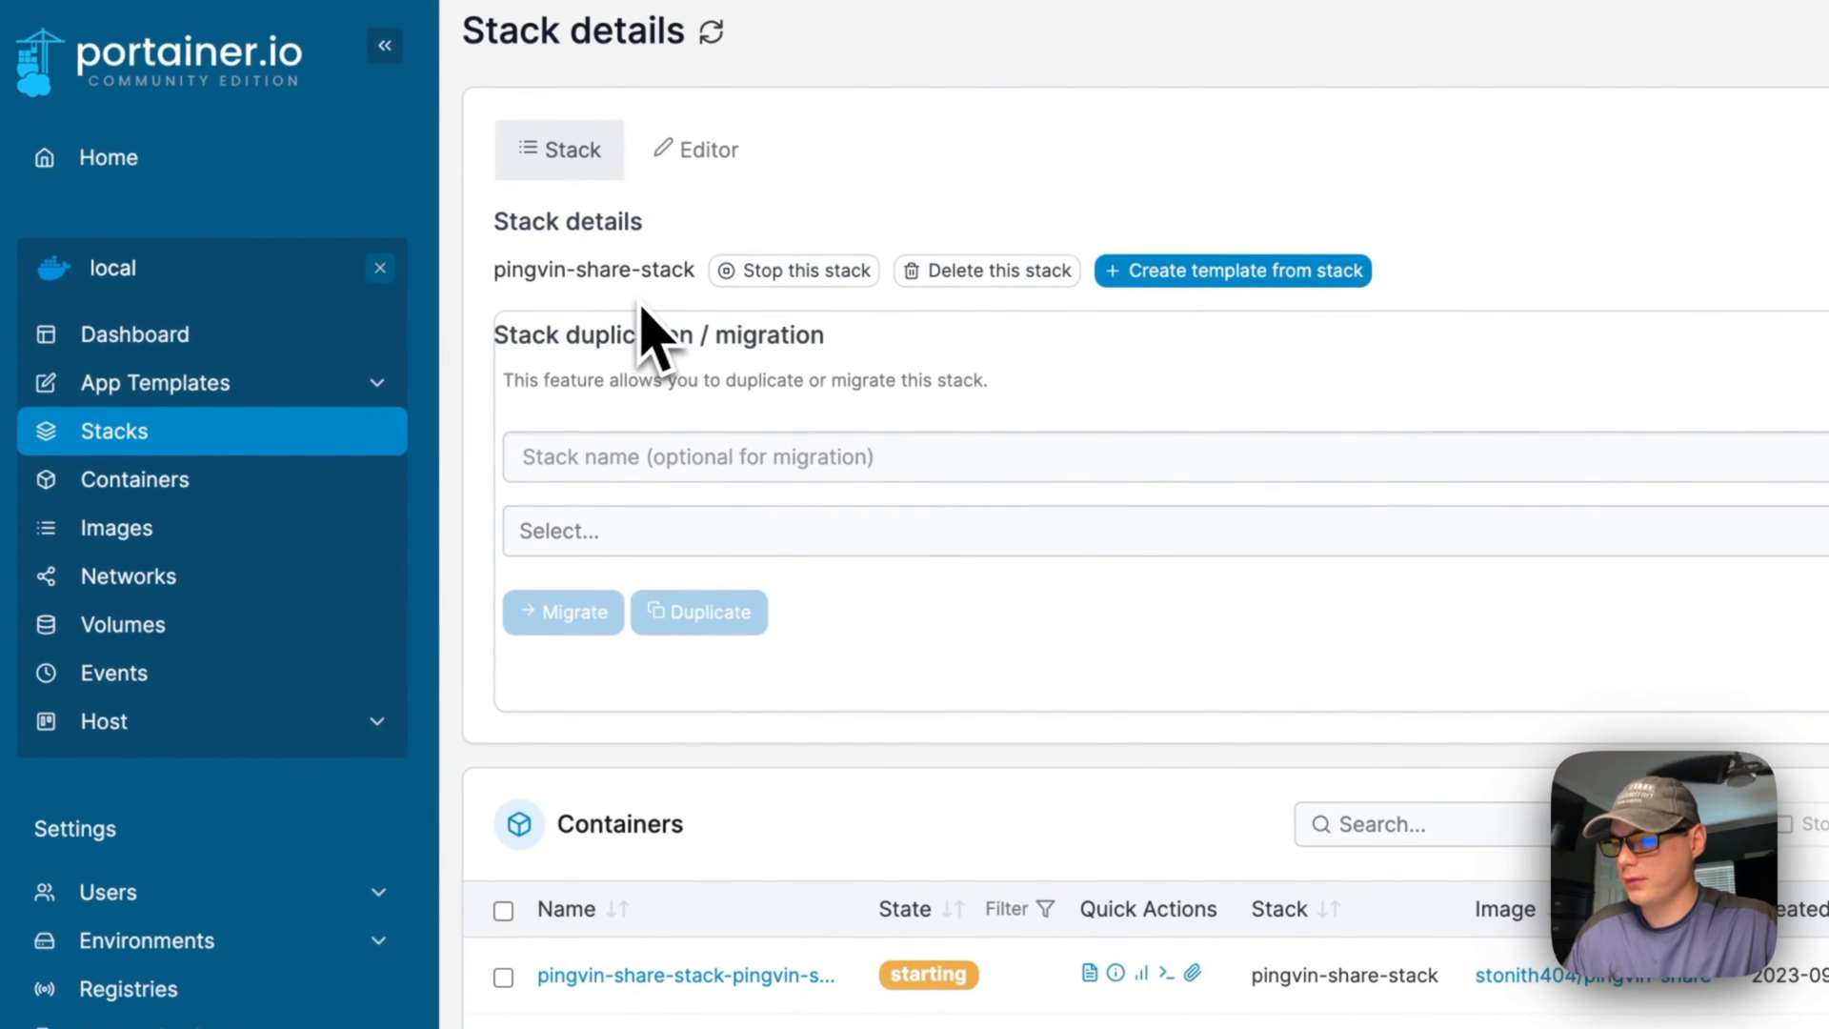
scroll(851, 572, "down", 3)
scroll(815, 716, "down", 1)
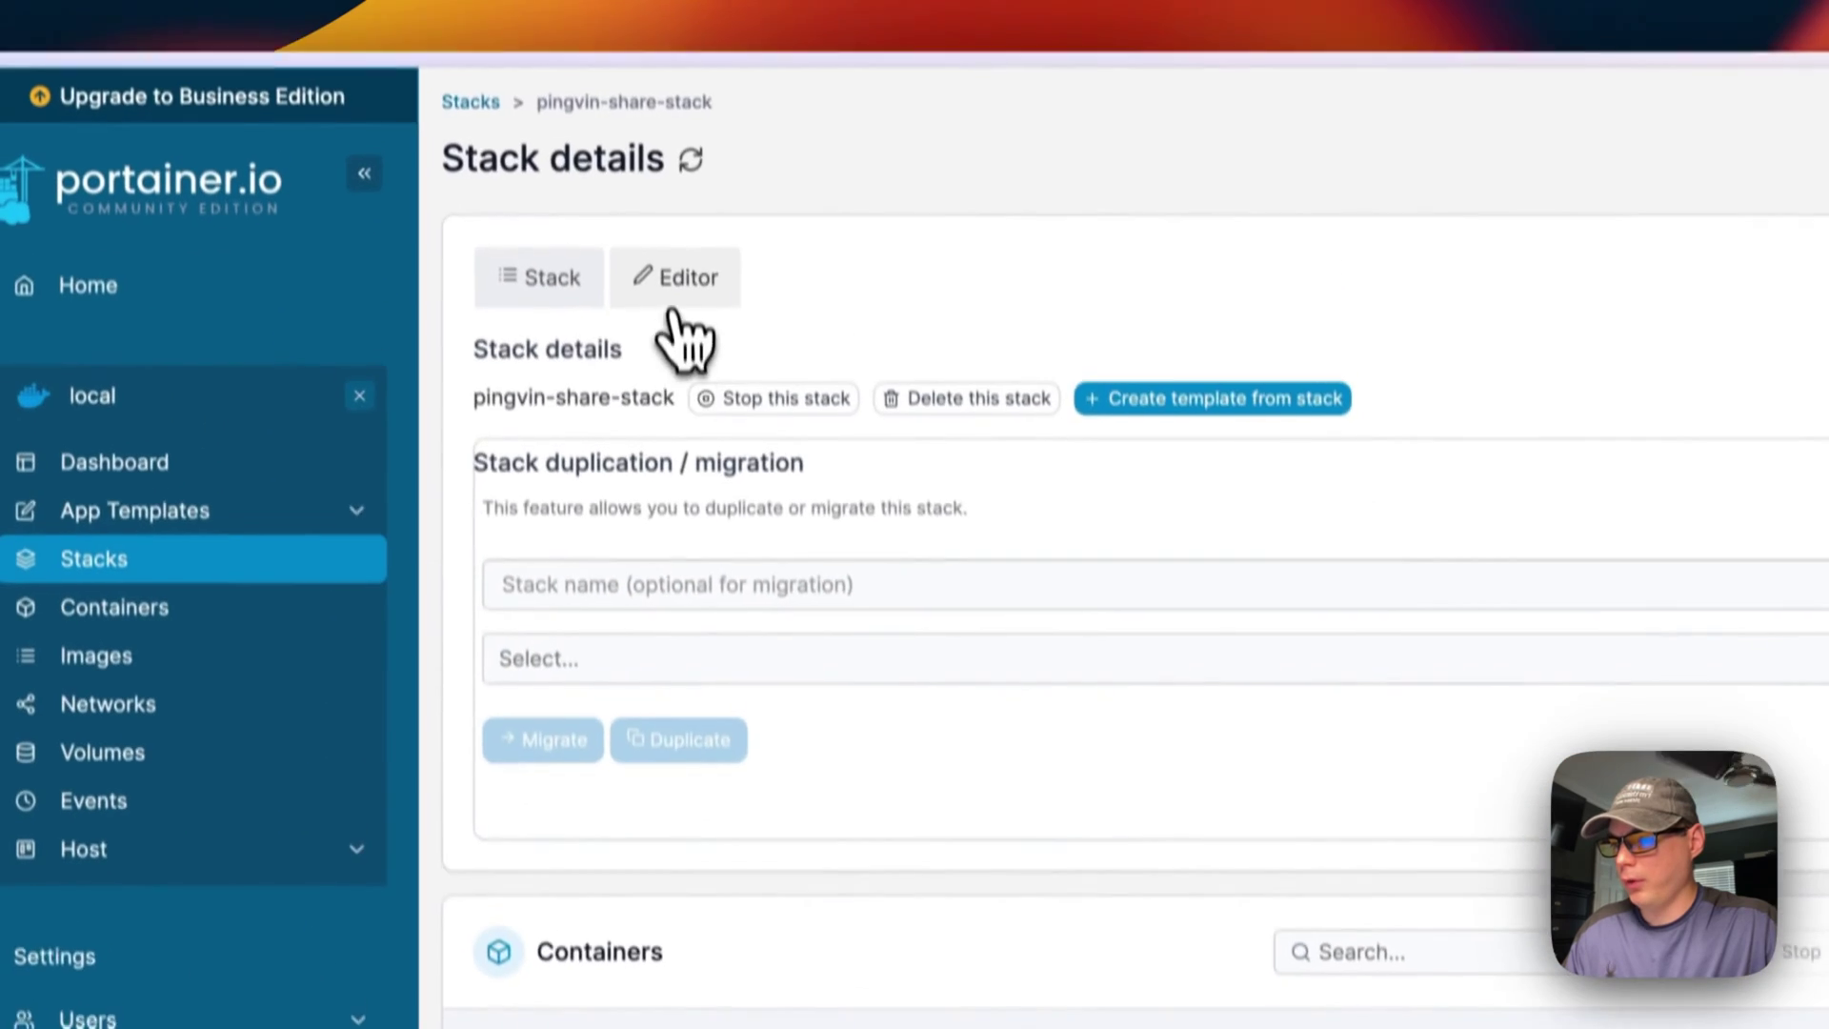
left_click(686, 317)
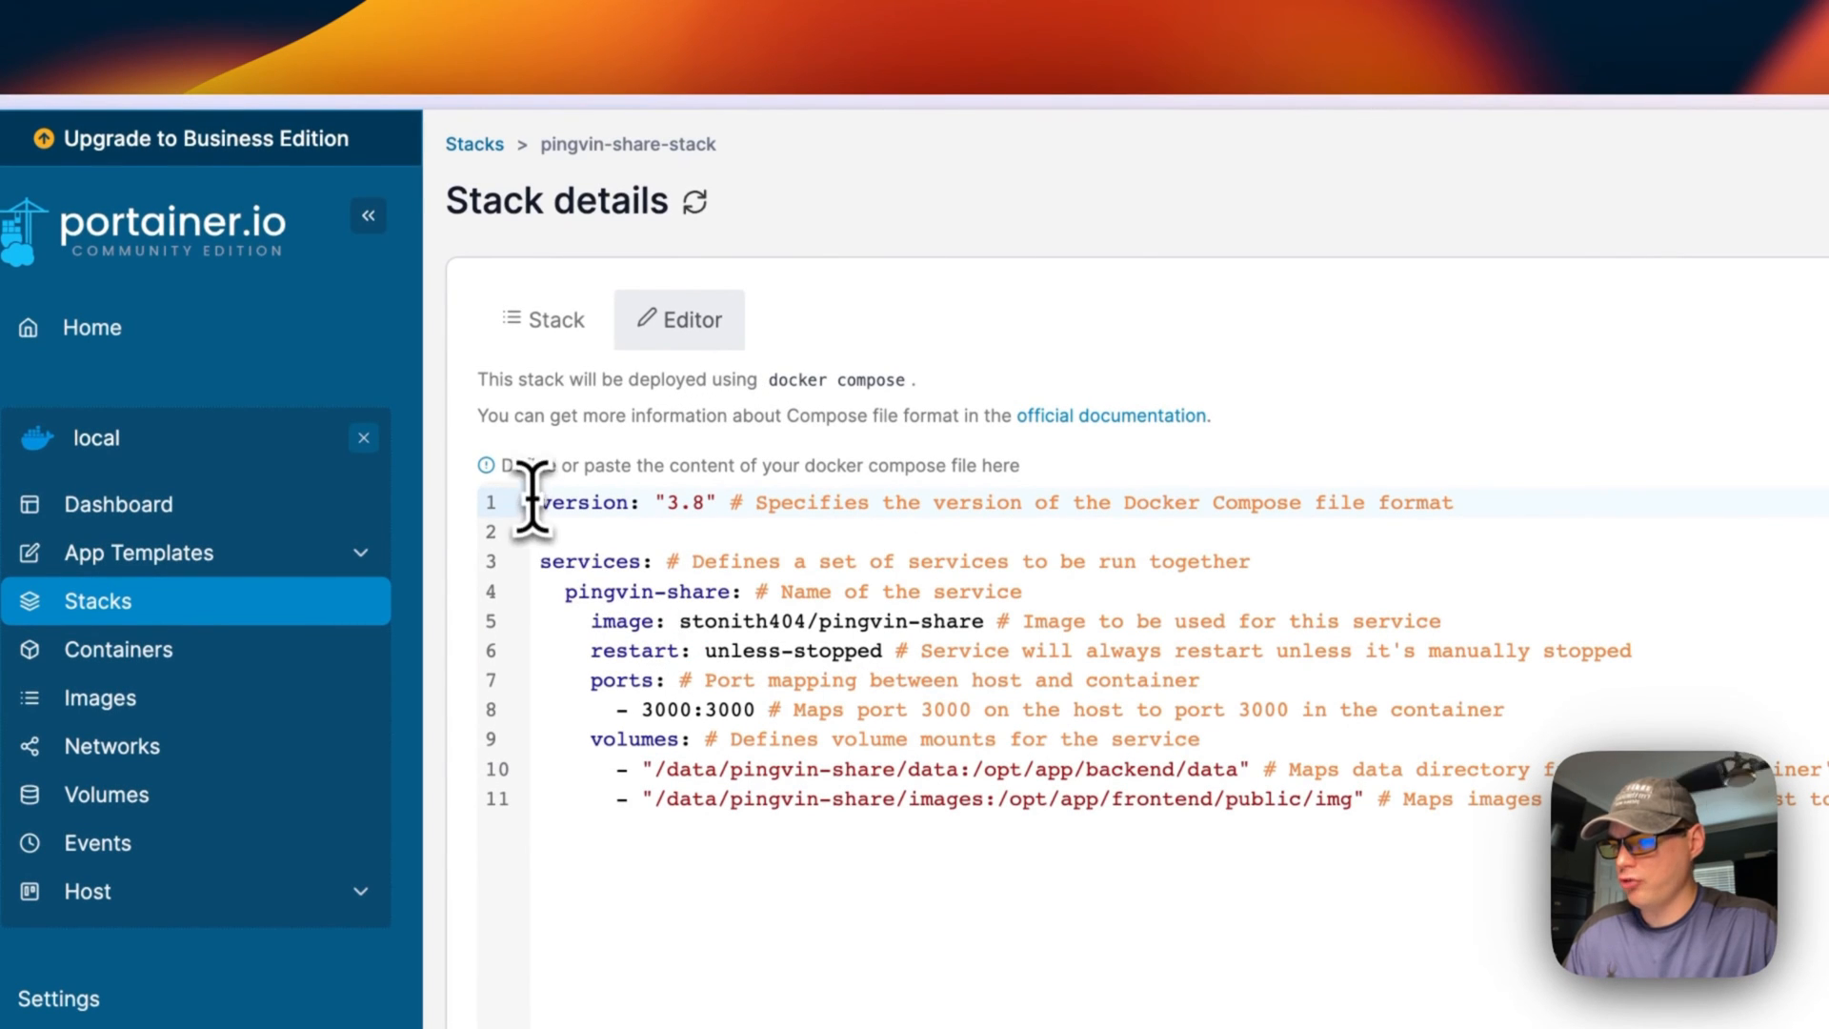
left_click_drag(532, 501, 1189, 598)
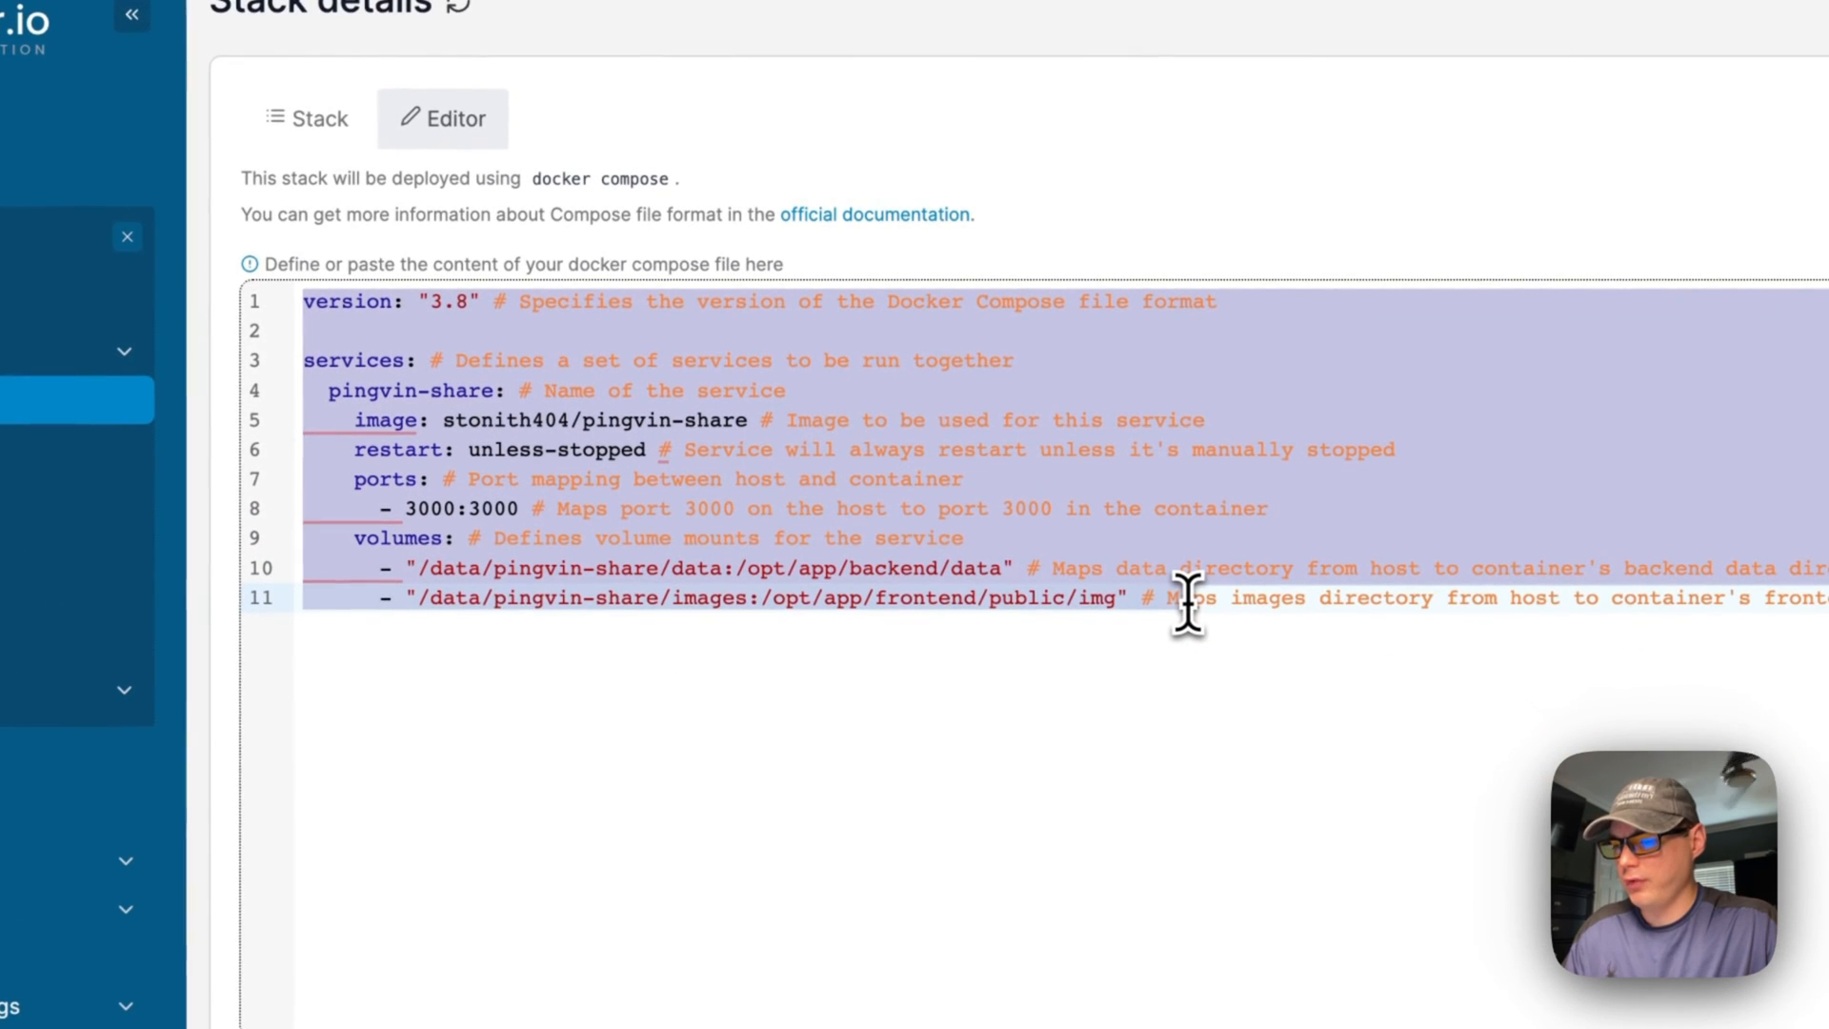
scroll(630, 393, "down", 10)
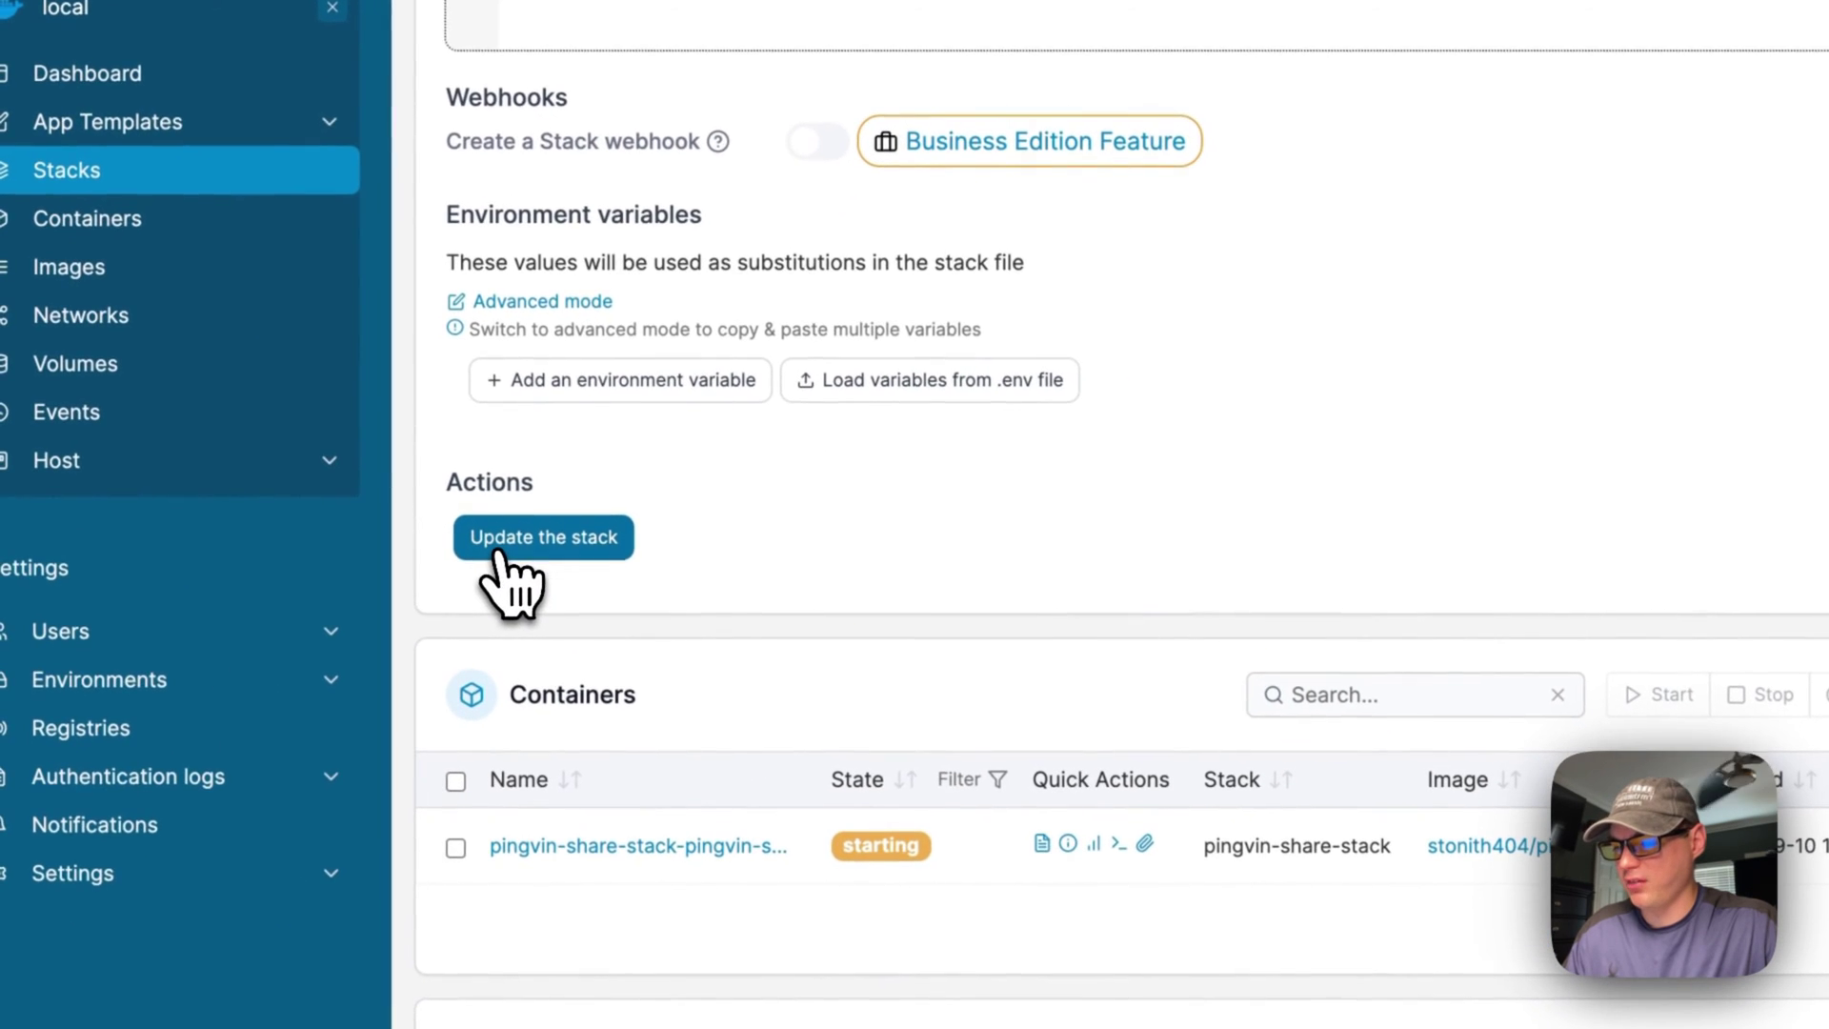
Review the Update the stack dialog's re-pull image and redeploy option, then cancel it.
left_click(544, 536)
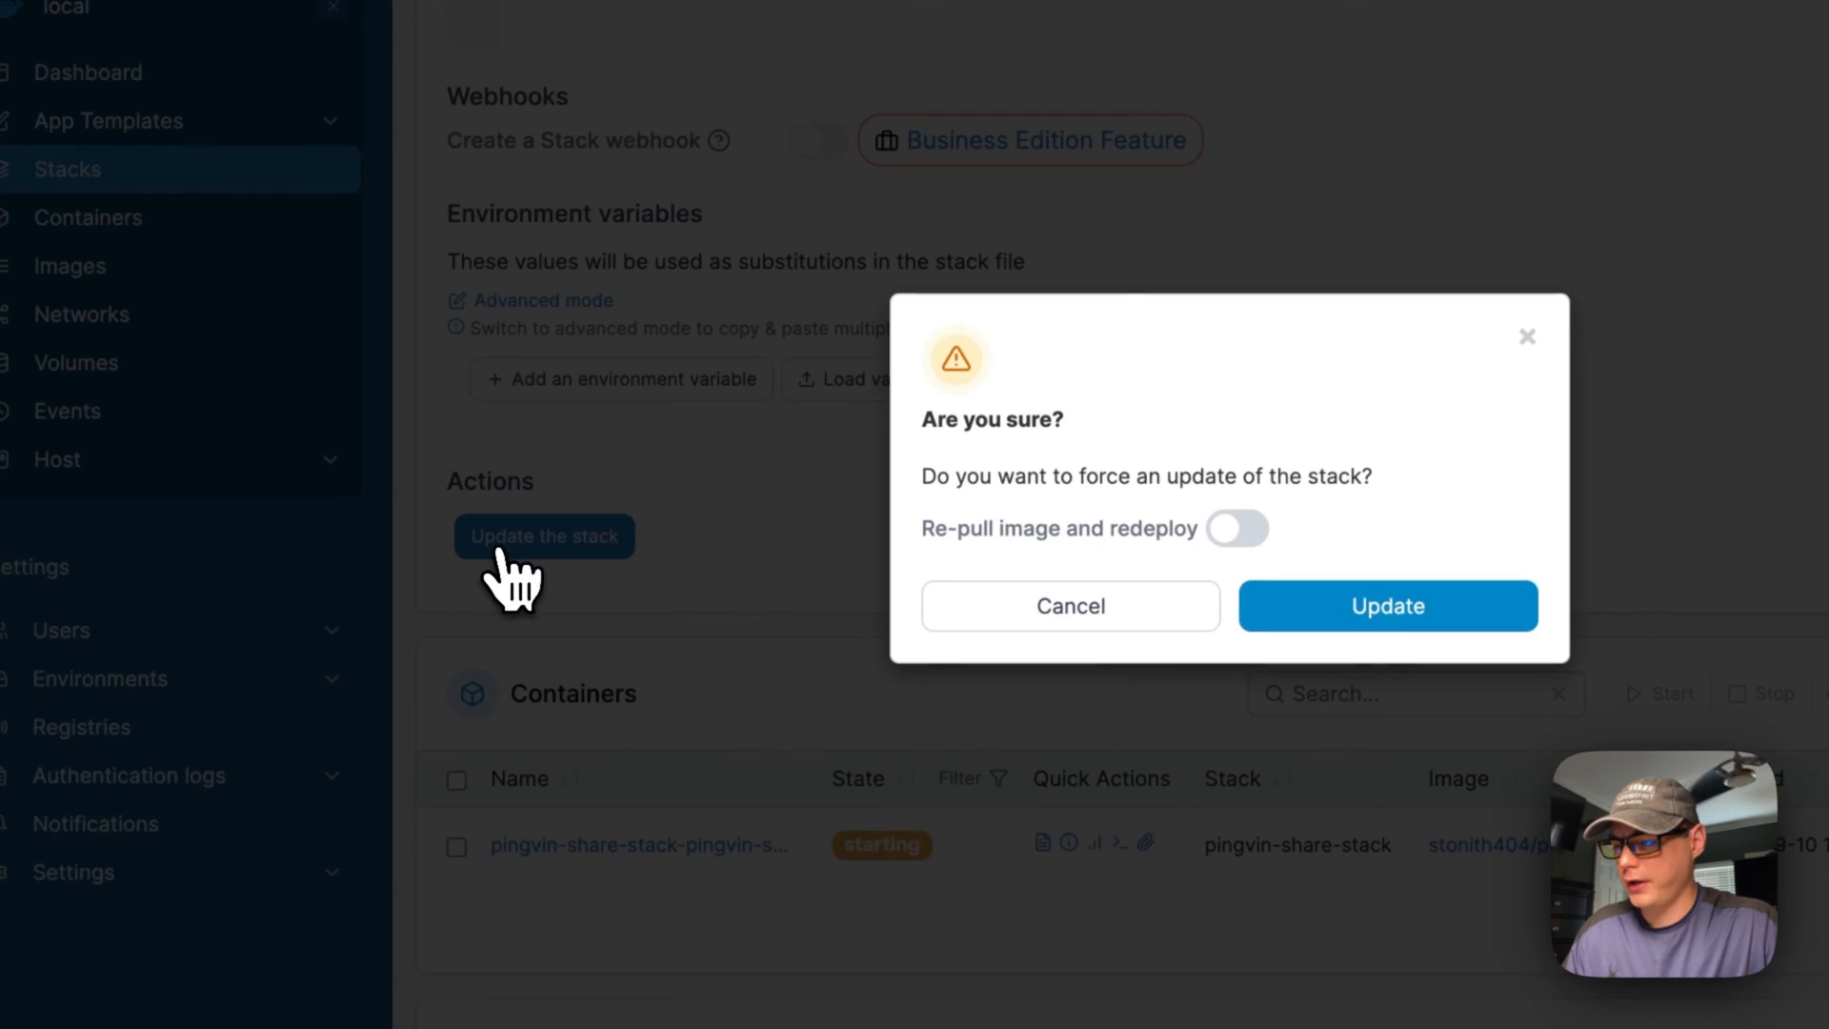
left_click_drag(922, 530, 1175, 531)
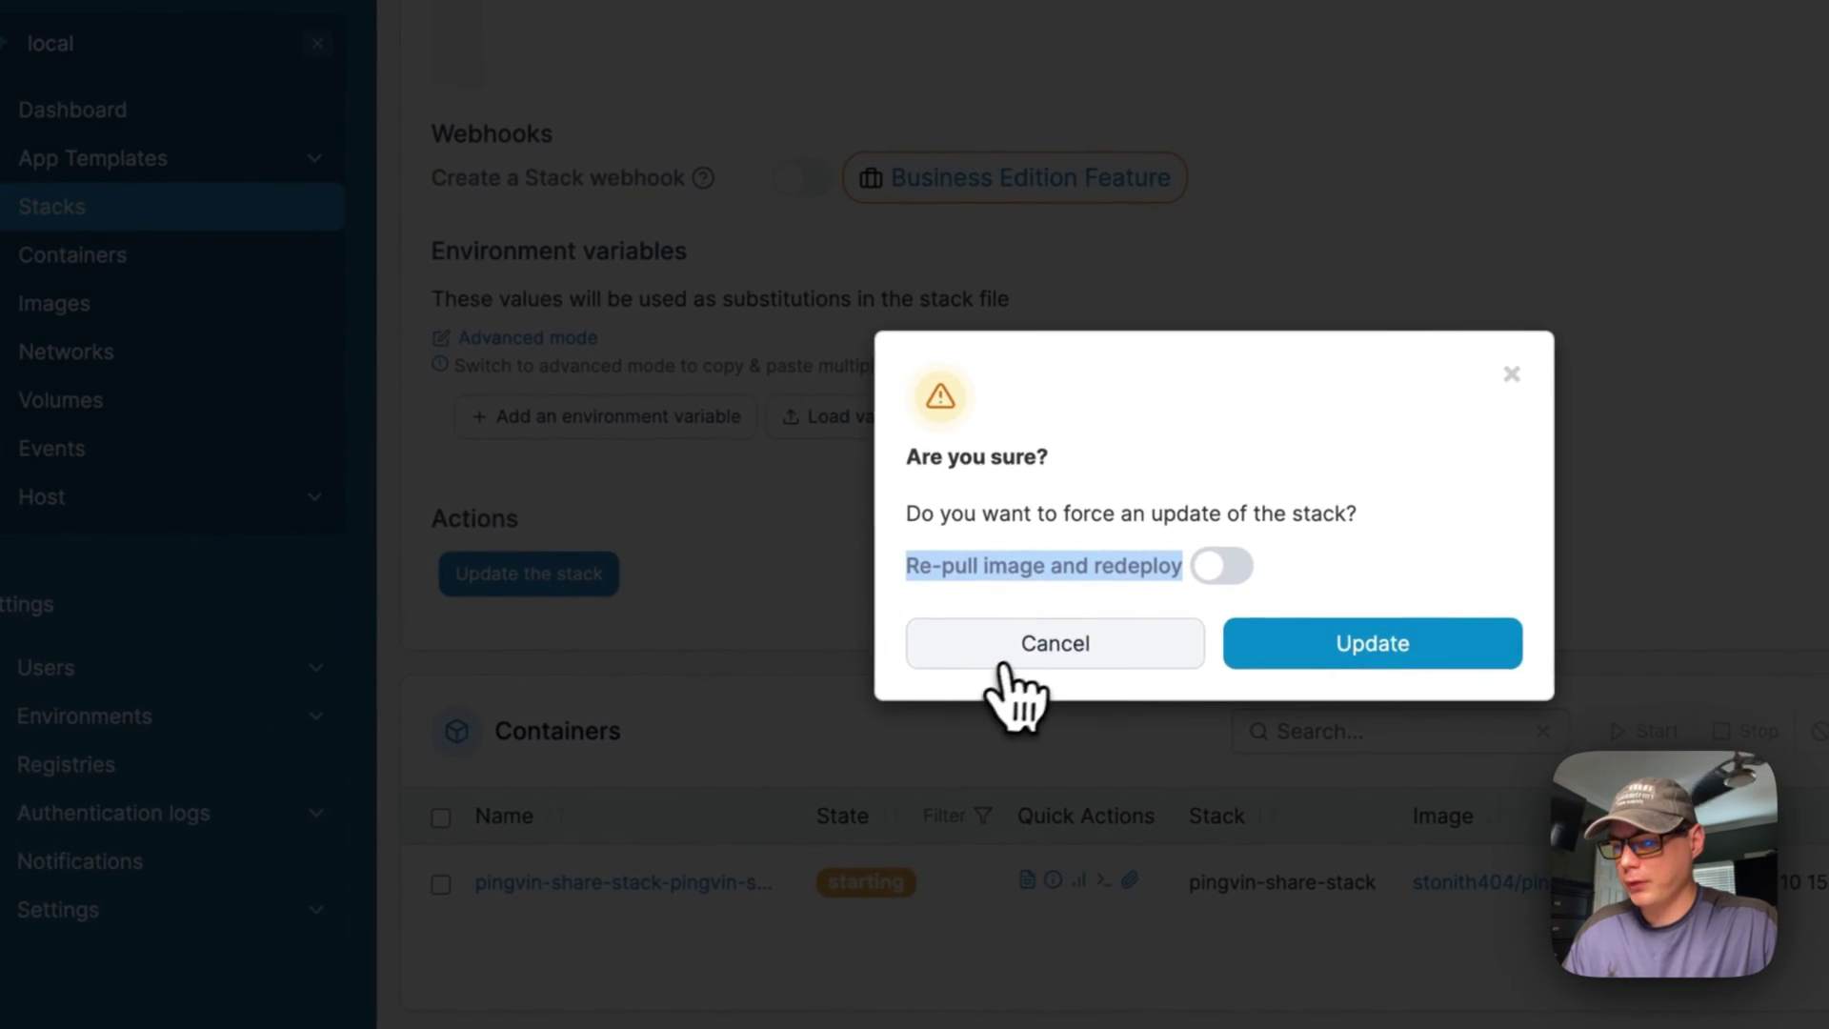
left_click(1017, 664)
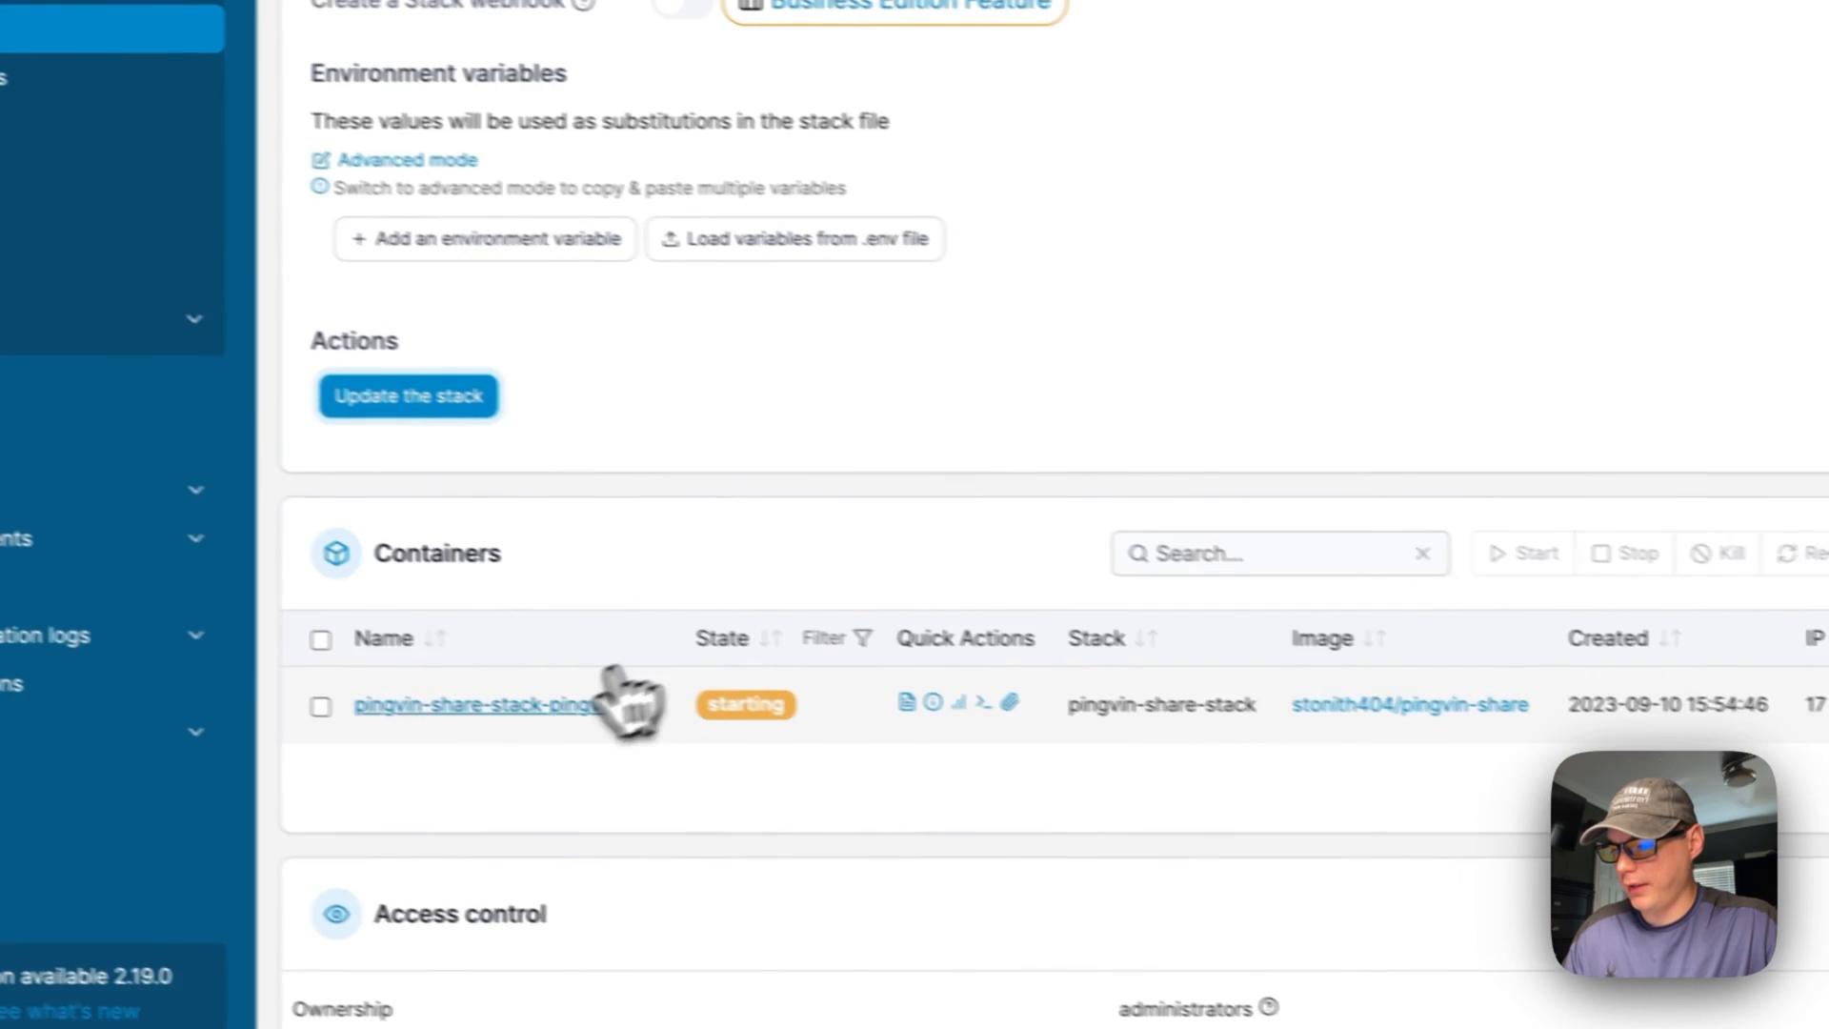
Check the Pingvin Share container's running status, logs, healthy state, port 3000 mapping and host data volume path.
left_click(672, 734)
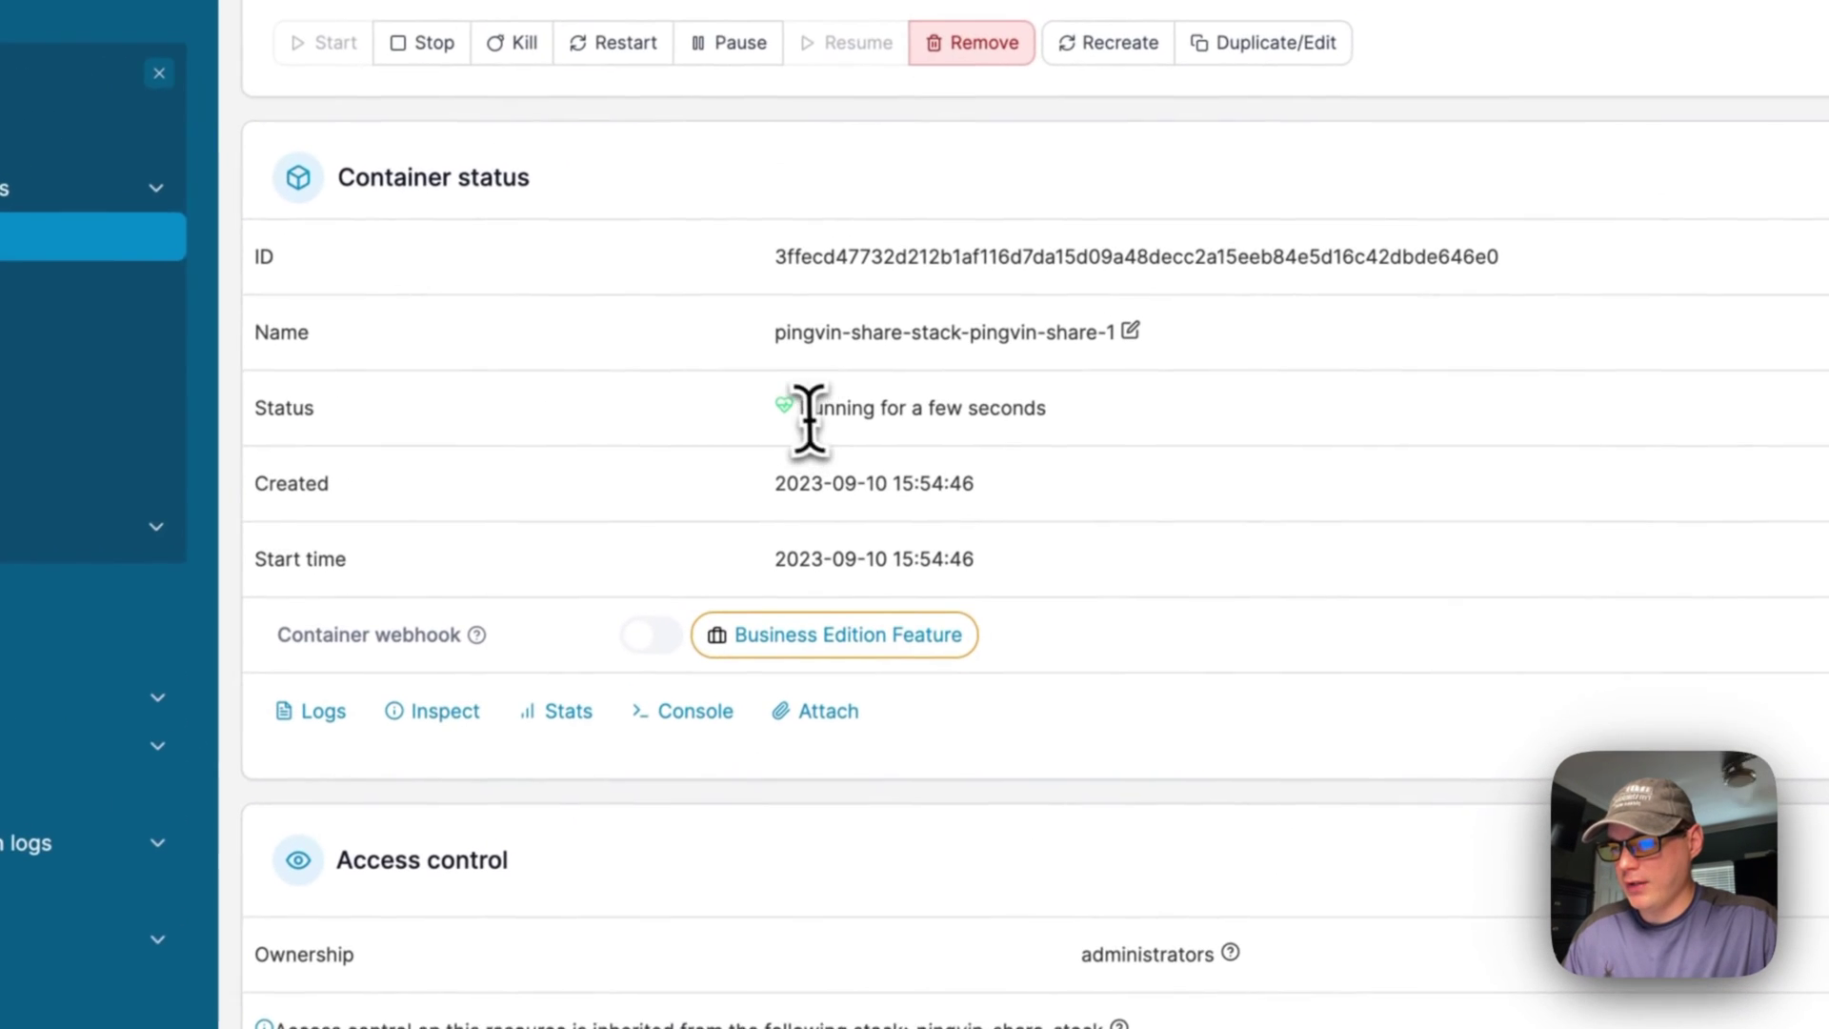
left_click_drag(795, 413, 1237, 441)
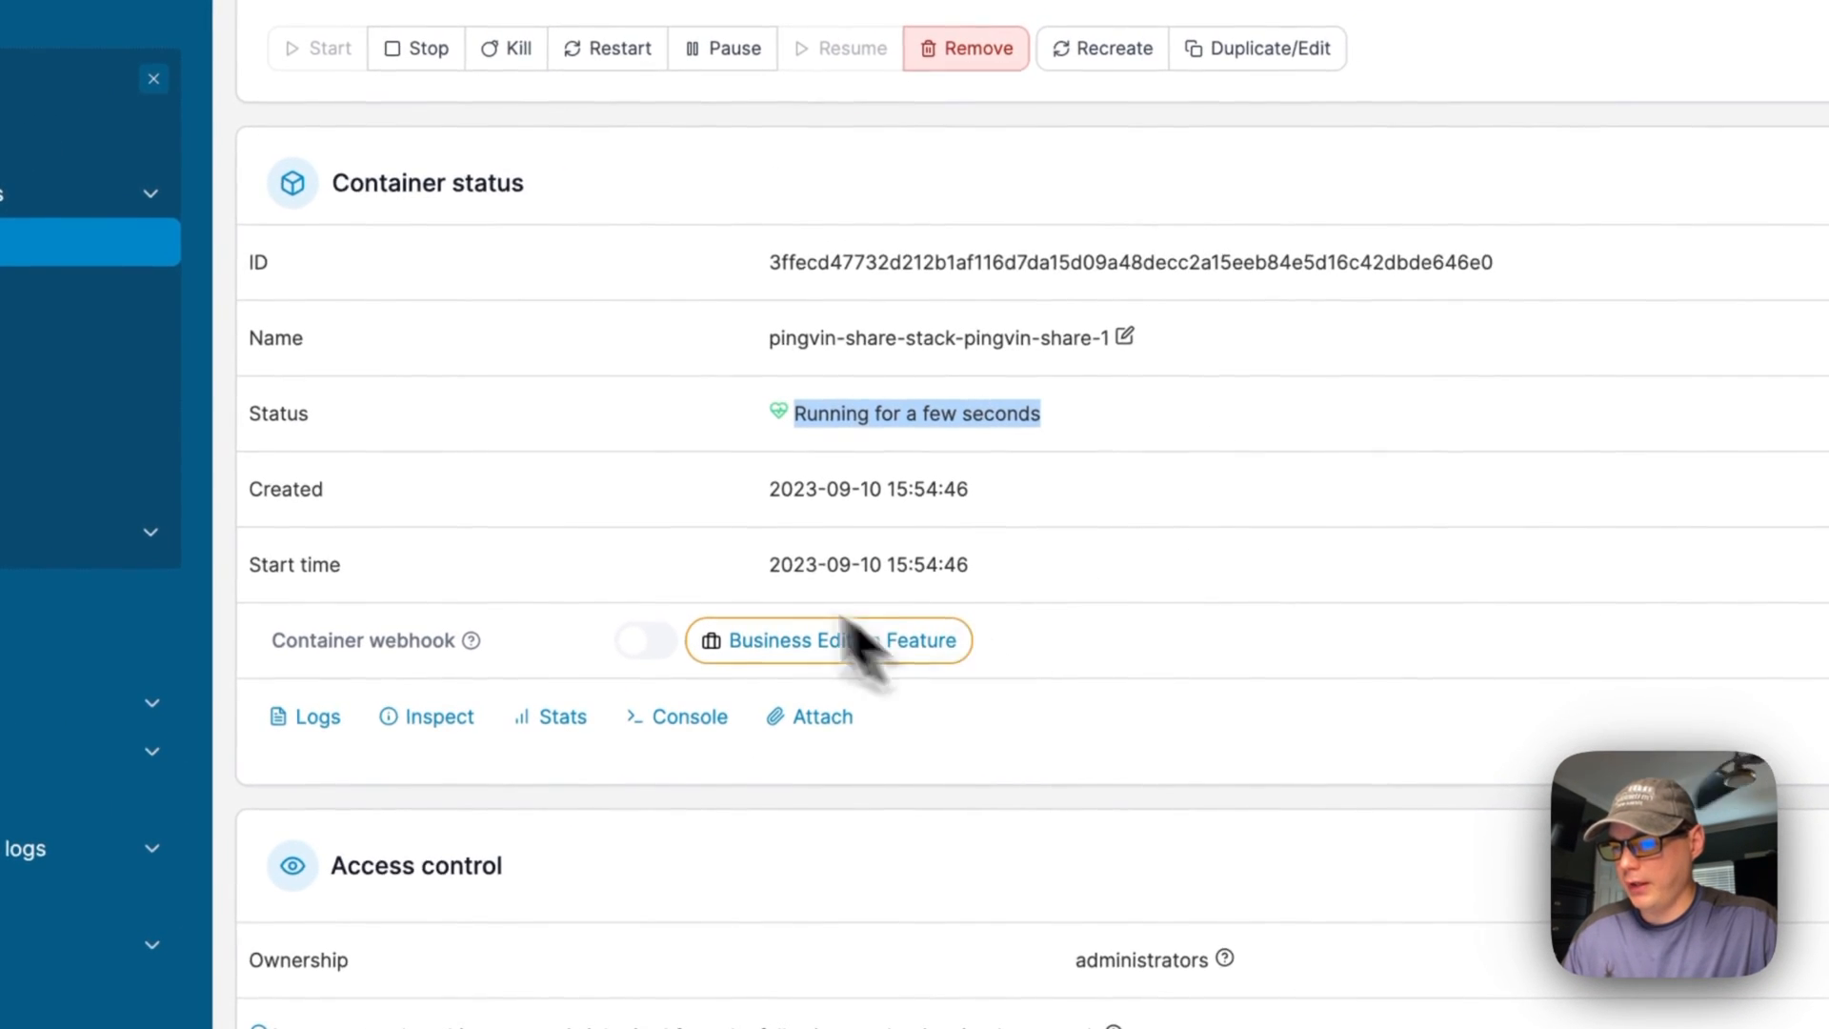
scroll(587, 557, "down", 2)
scroll(585, 557, "down", 2)
scroll(586, 557, "down", 2)
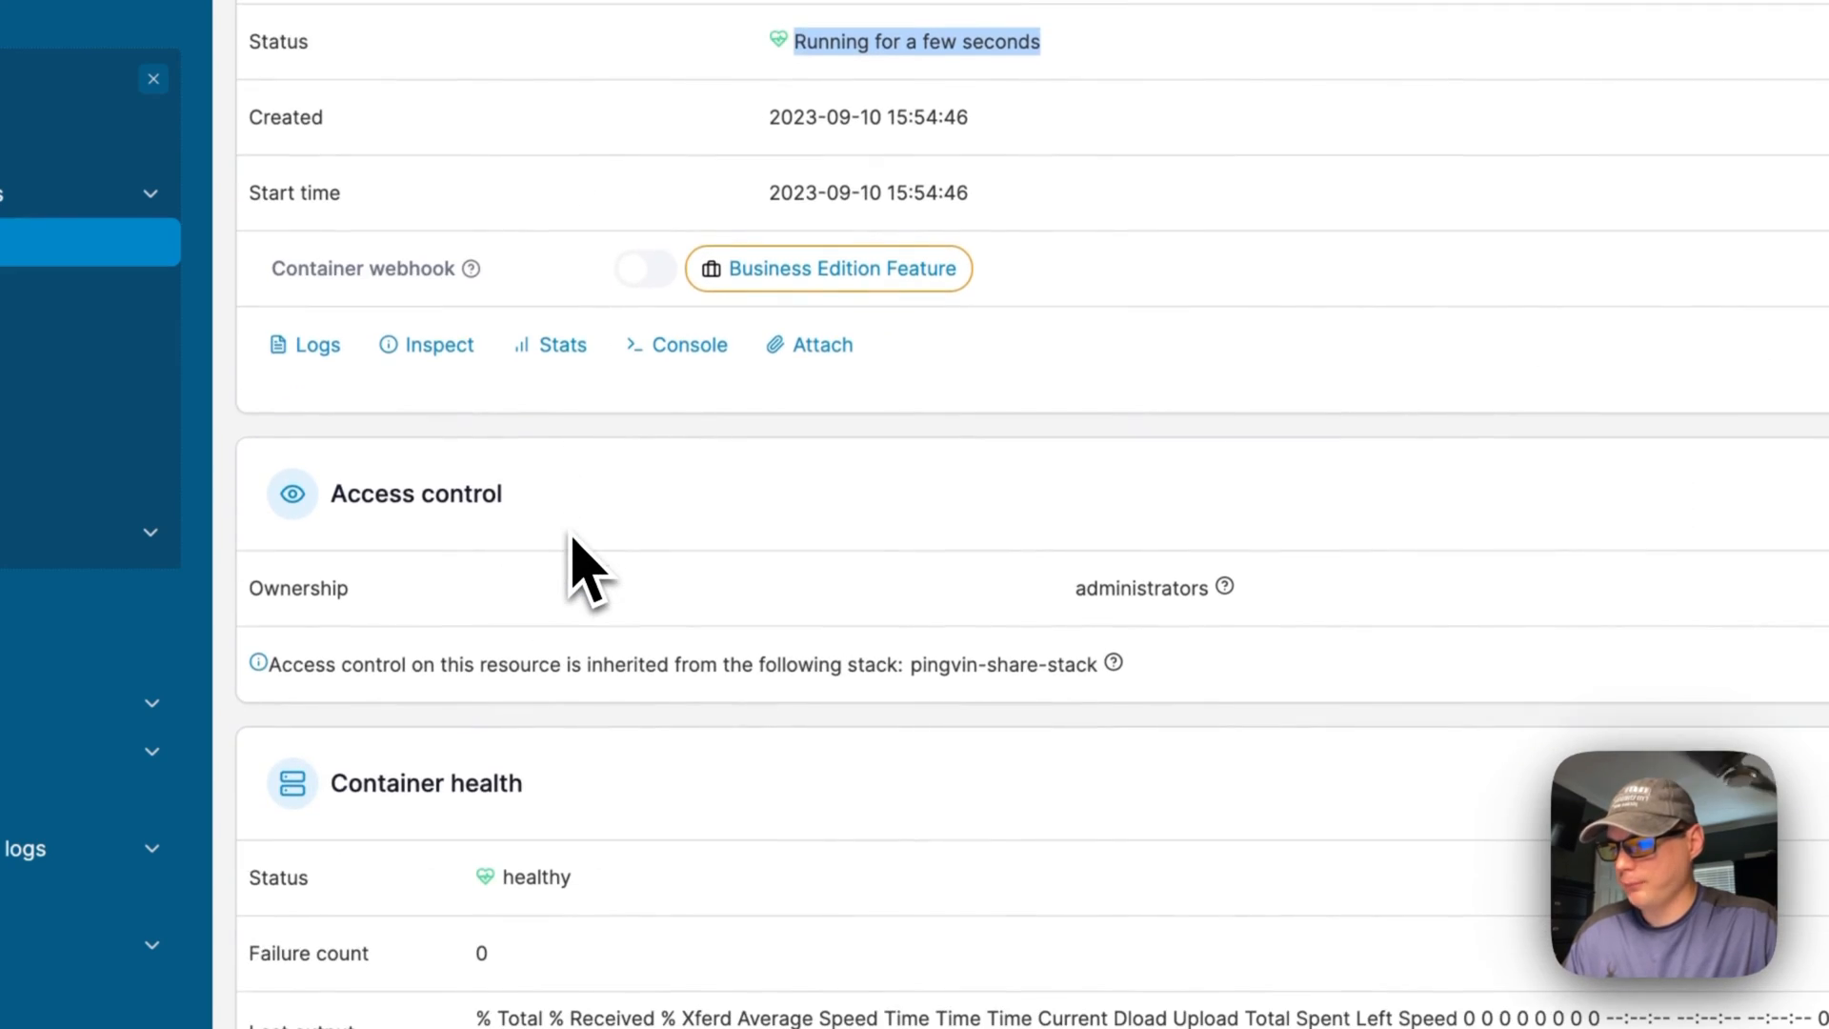
left_click(446, 319)
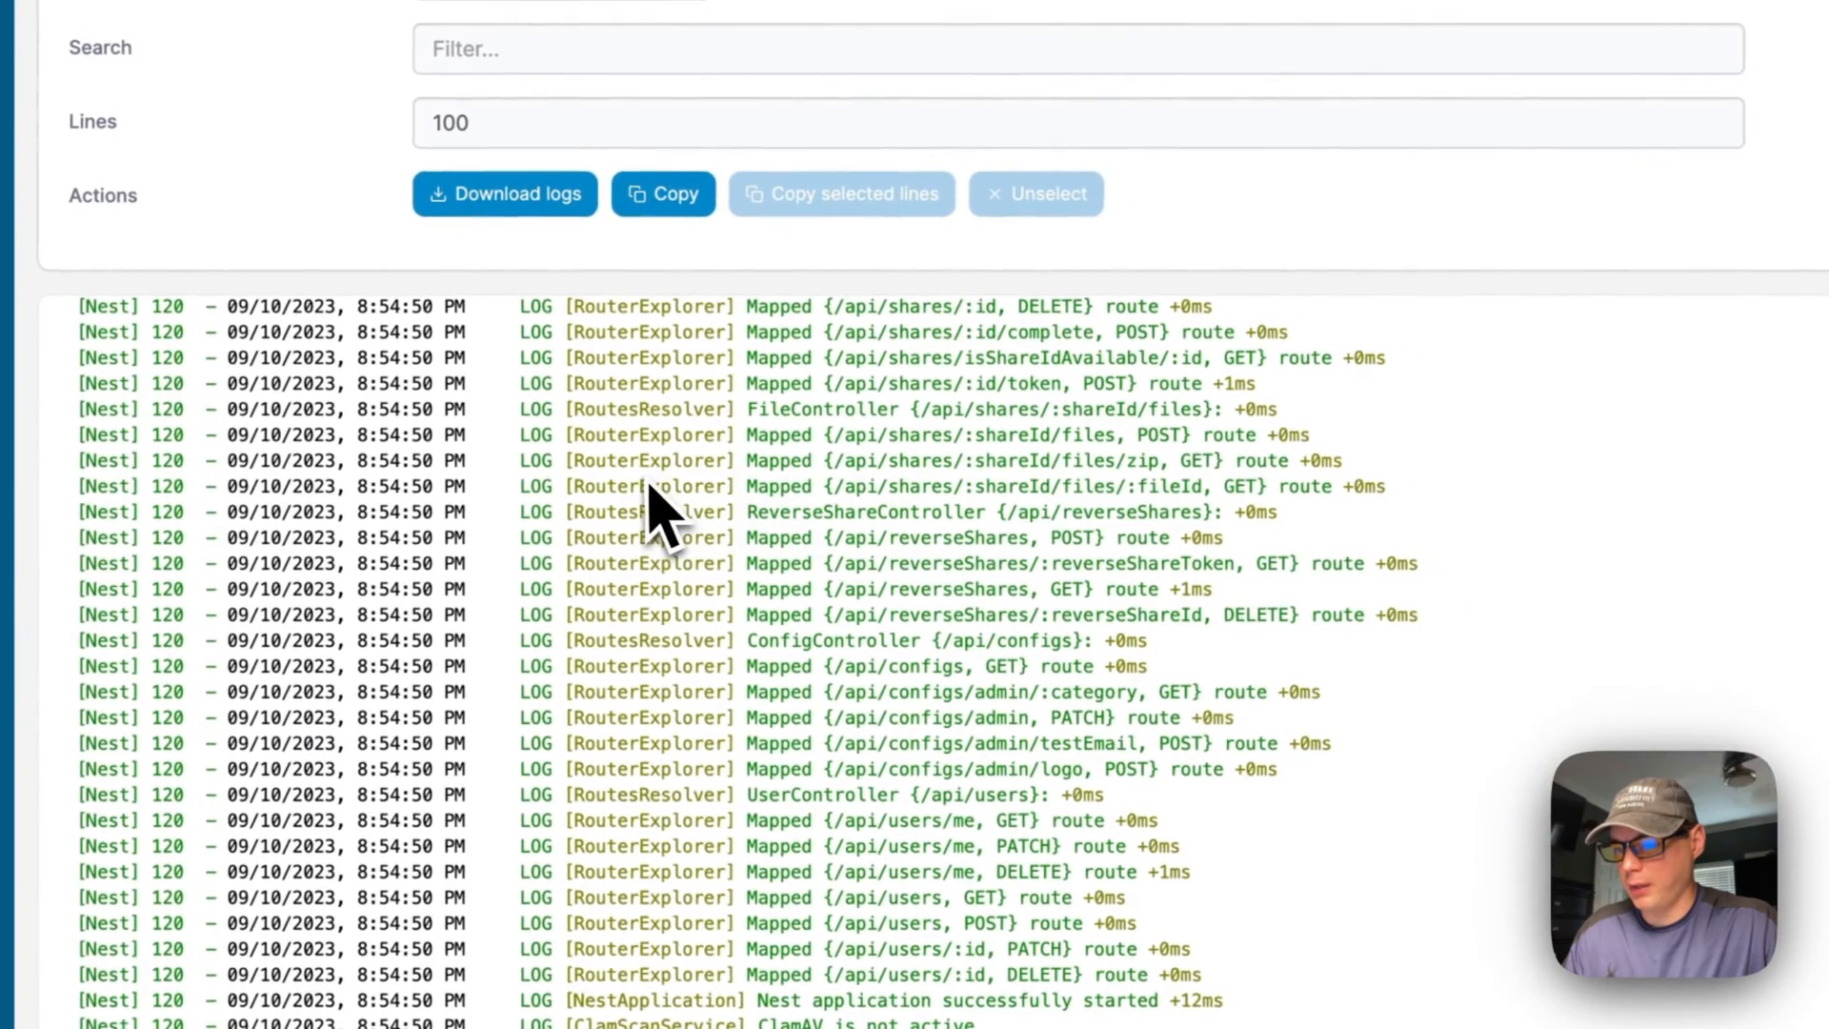
key("alt+Left")
scroll(715, 686, "down", 4)
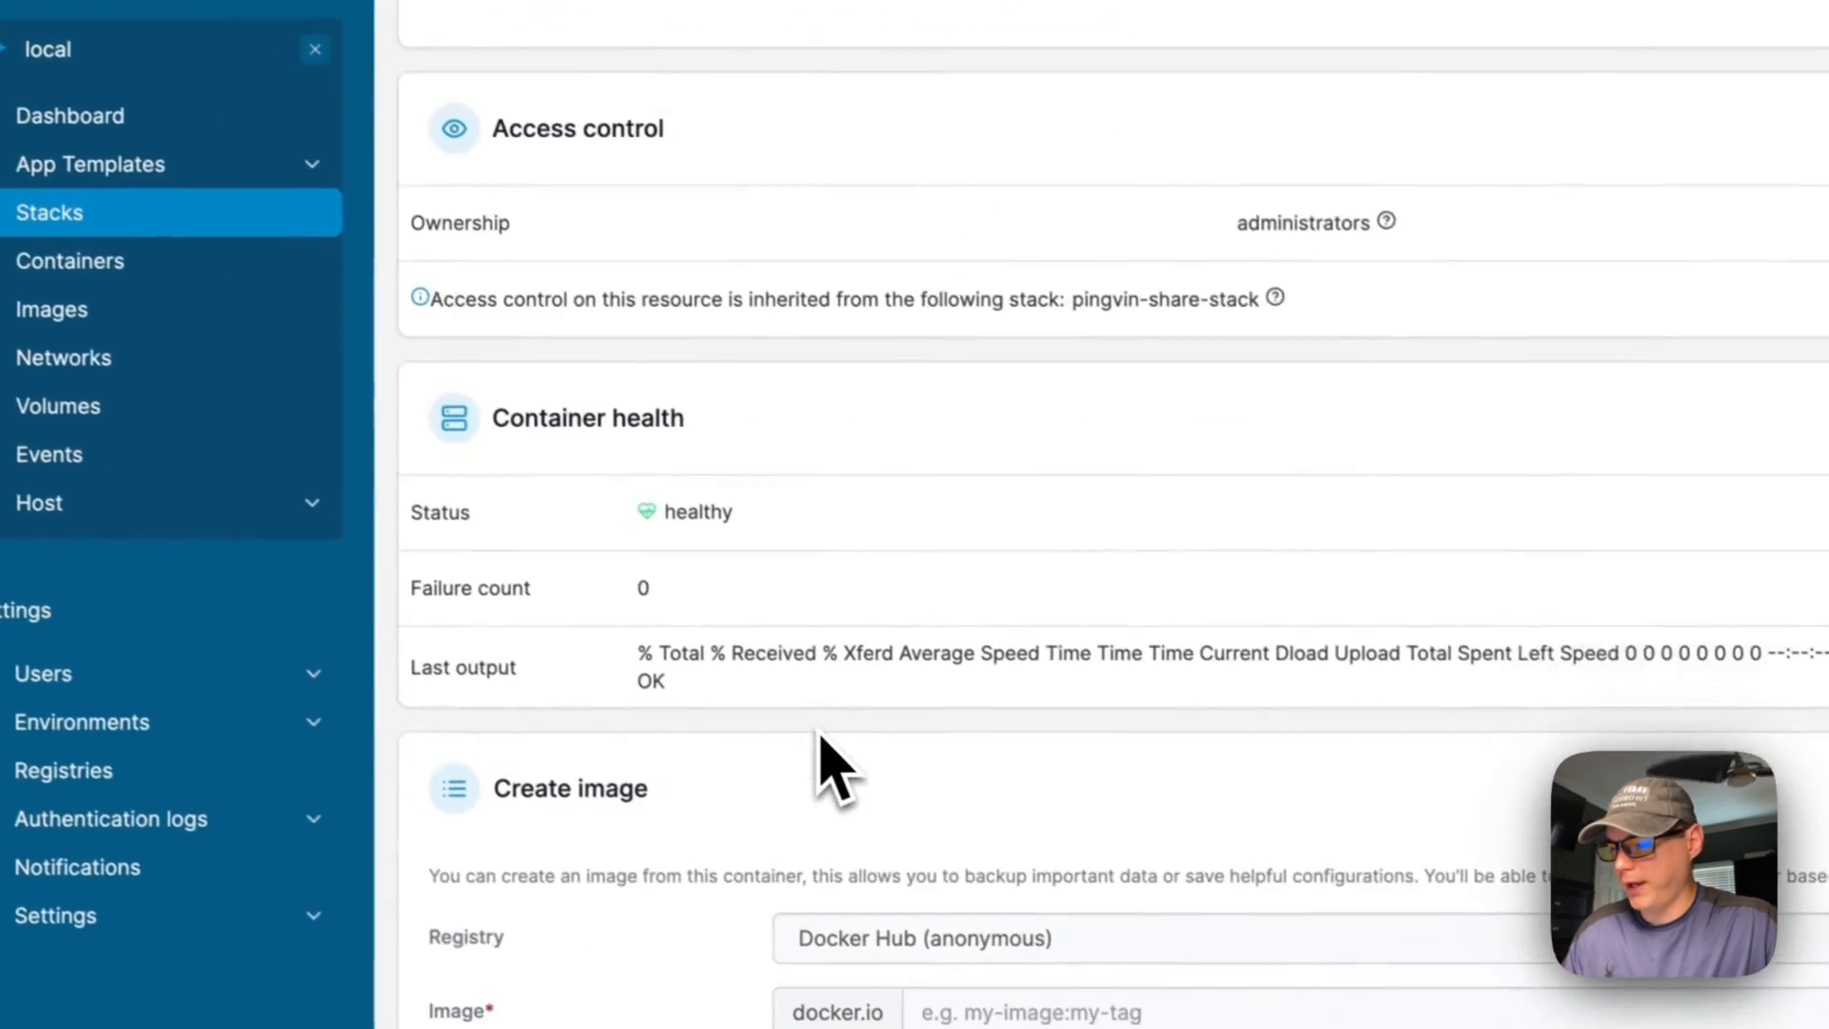
scroll(830, 757, "down", 2)
double_click(713, 328)
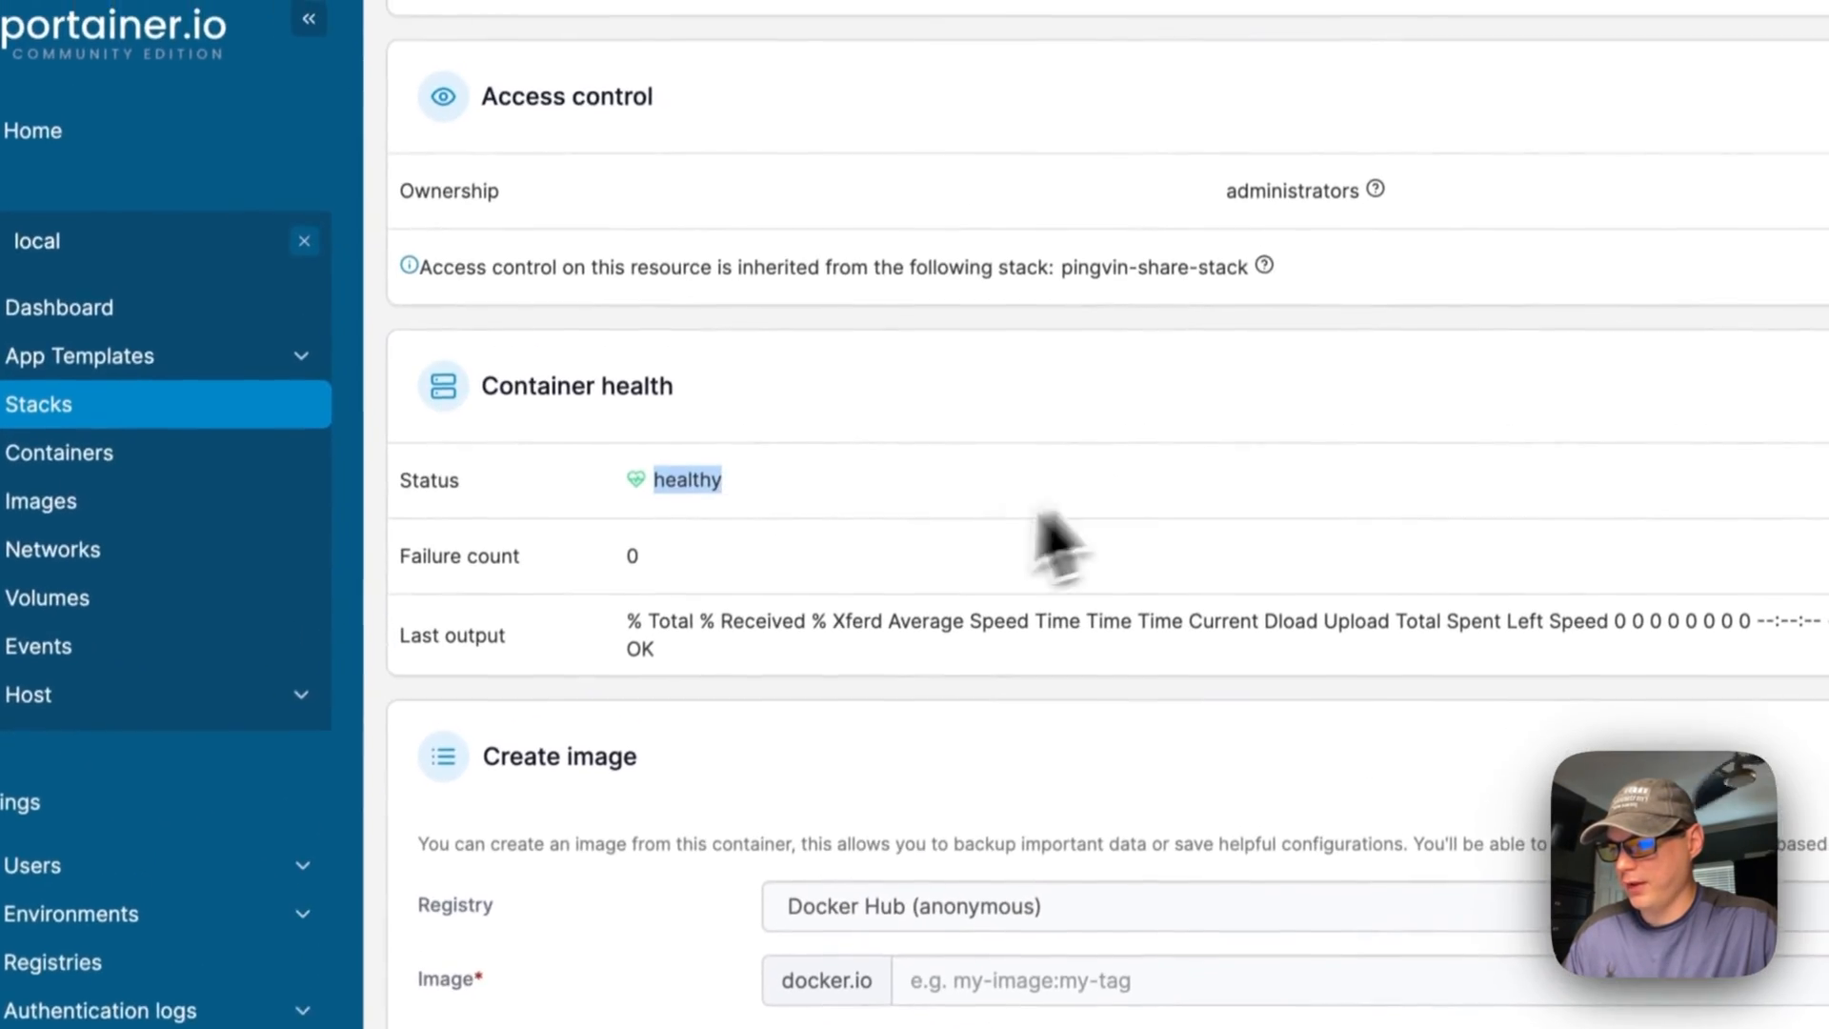
scroll(686, 543, "down", 4)
scroll(700, 558, "down", 3)
scroll(714, 572, "down", 1)
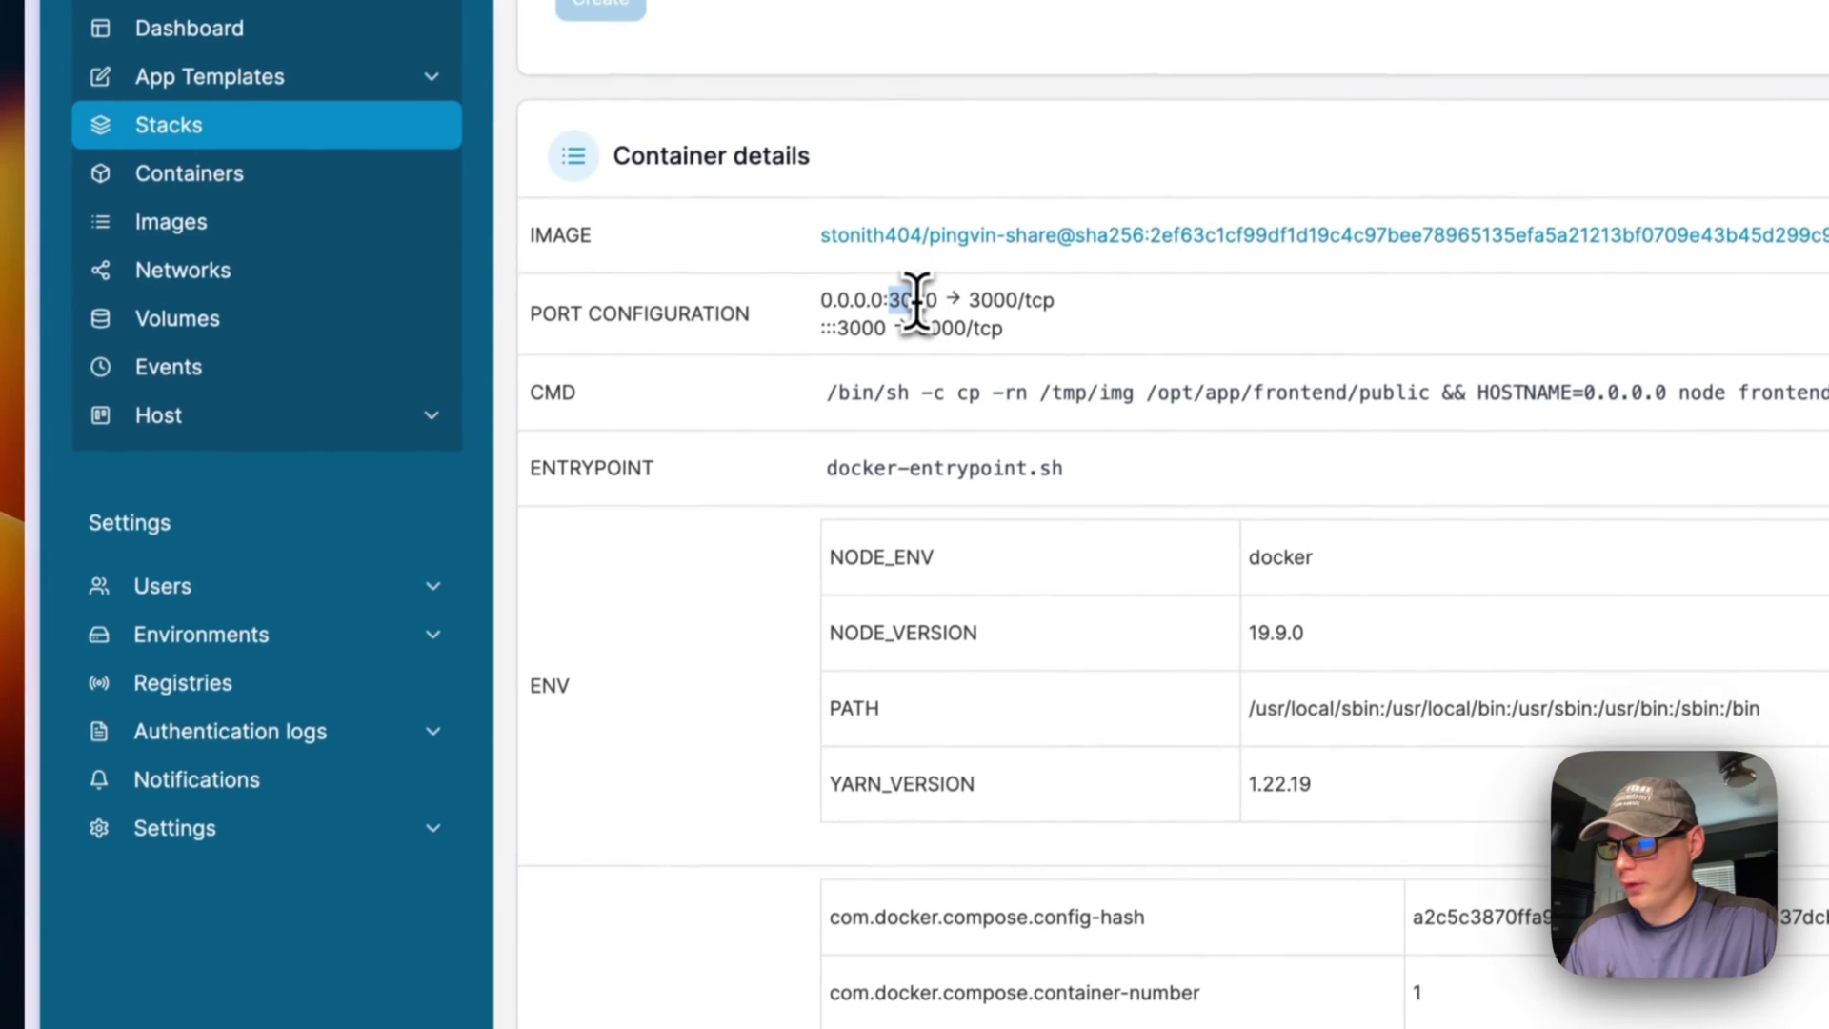
left_click_drag(757, 586, 783, 586)
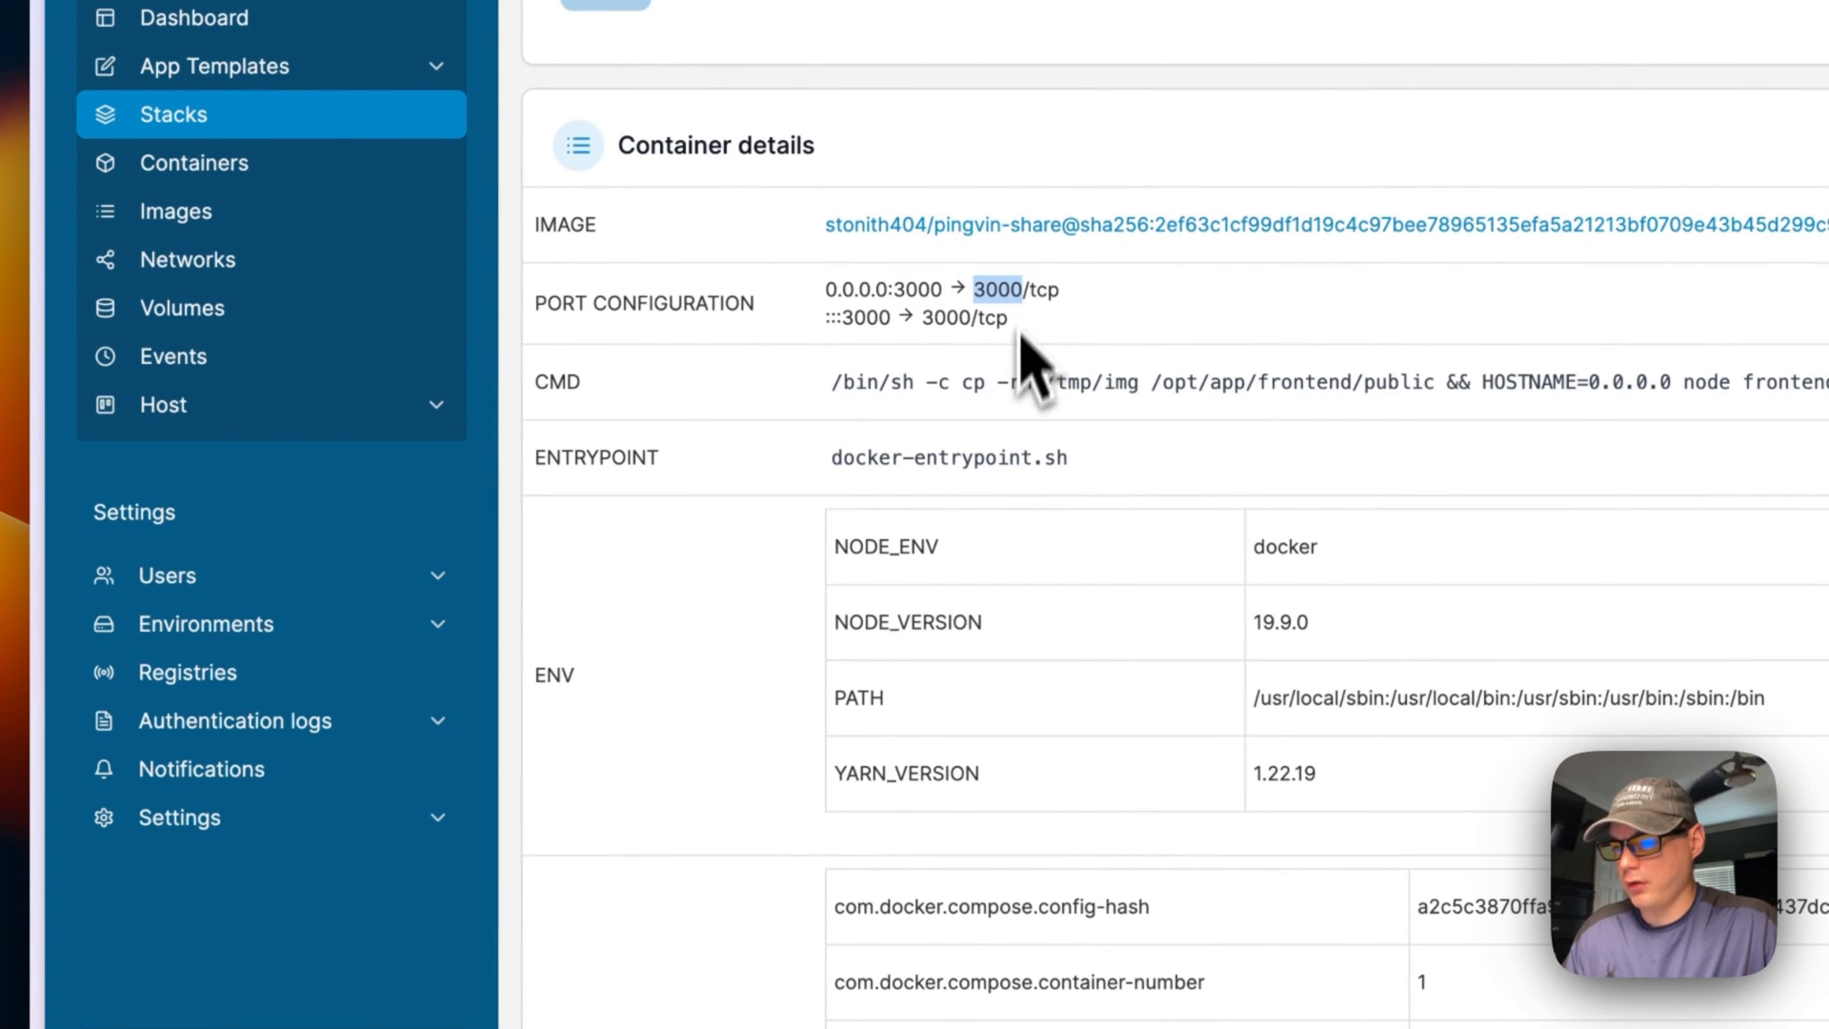
scroll(1013, 437, "down", 5)
scroll(1015, 429, "down", 5)
scroll(1015, 429, "down", 5)
scroll(1000, 471, "down", 5)
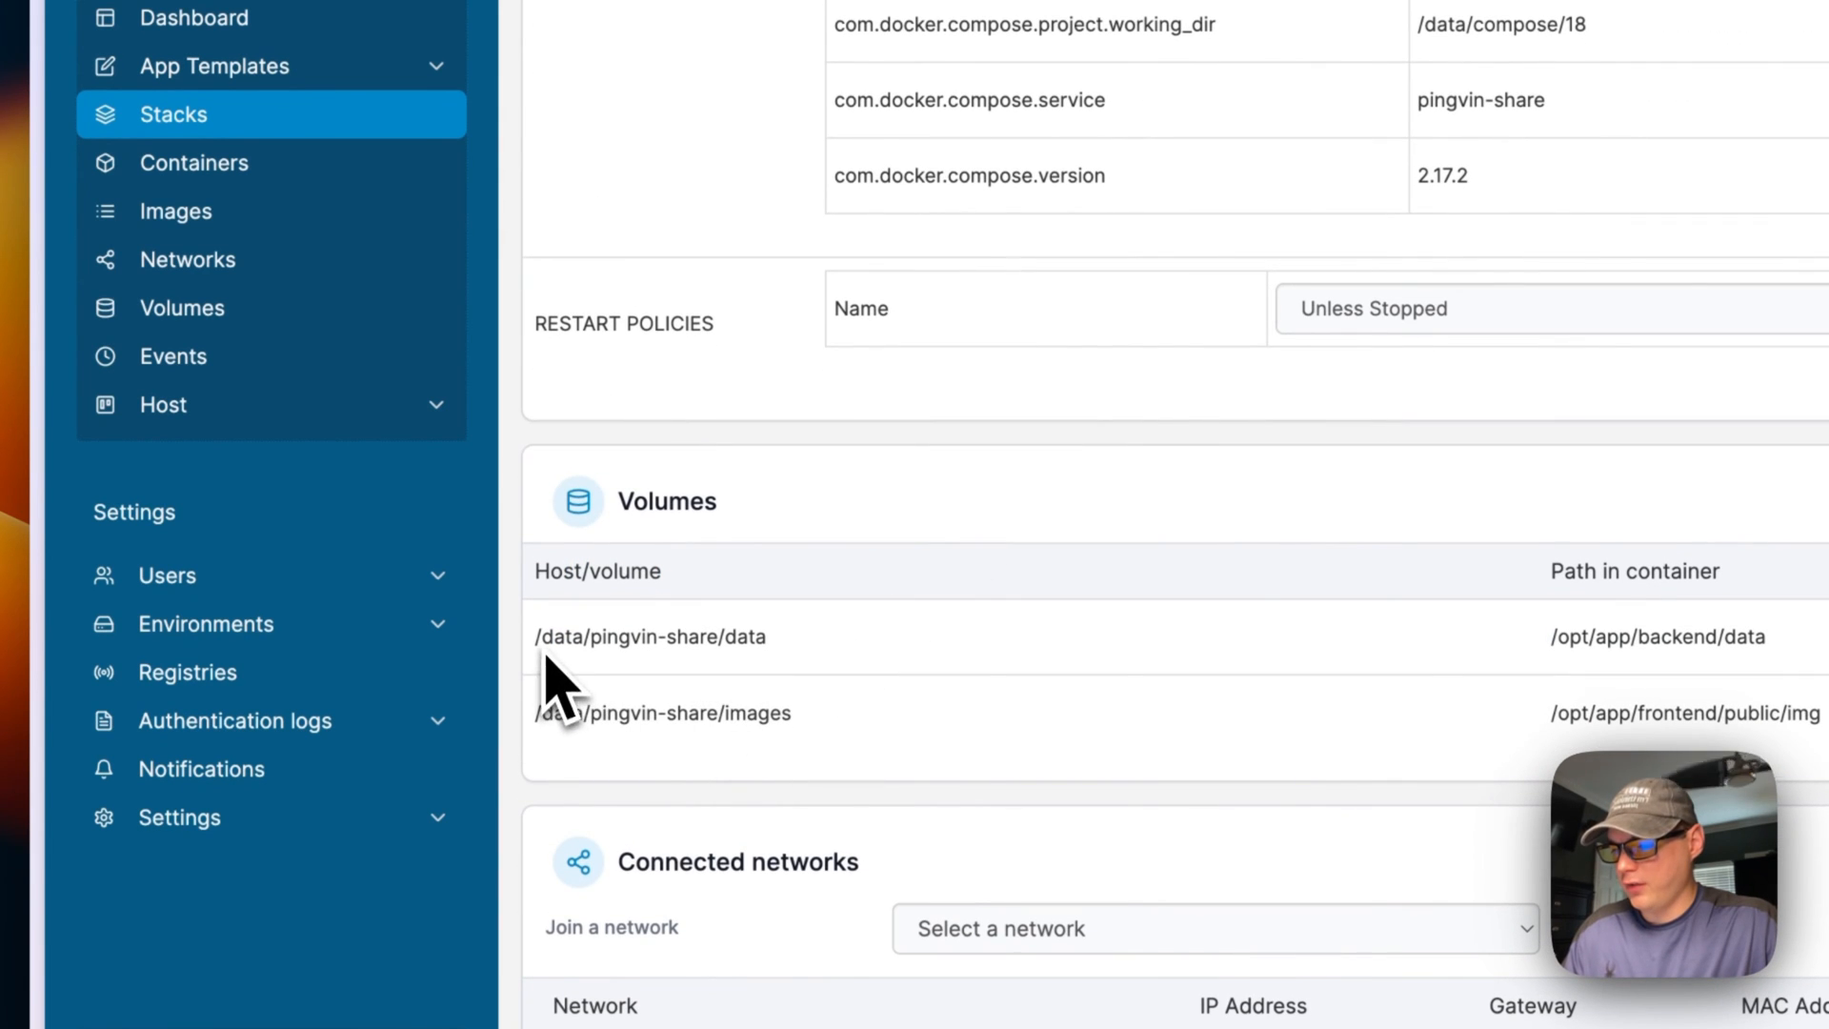
left_click_drag(536, 639, 766, 638)
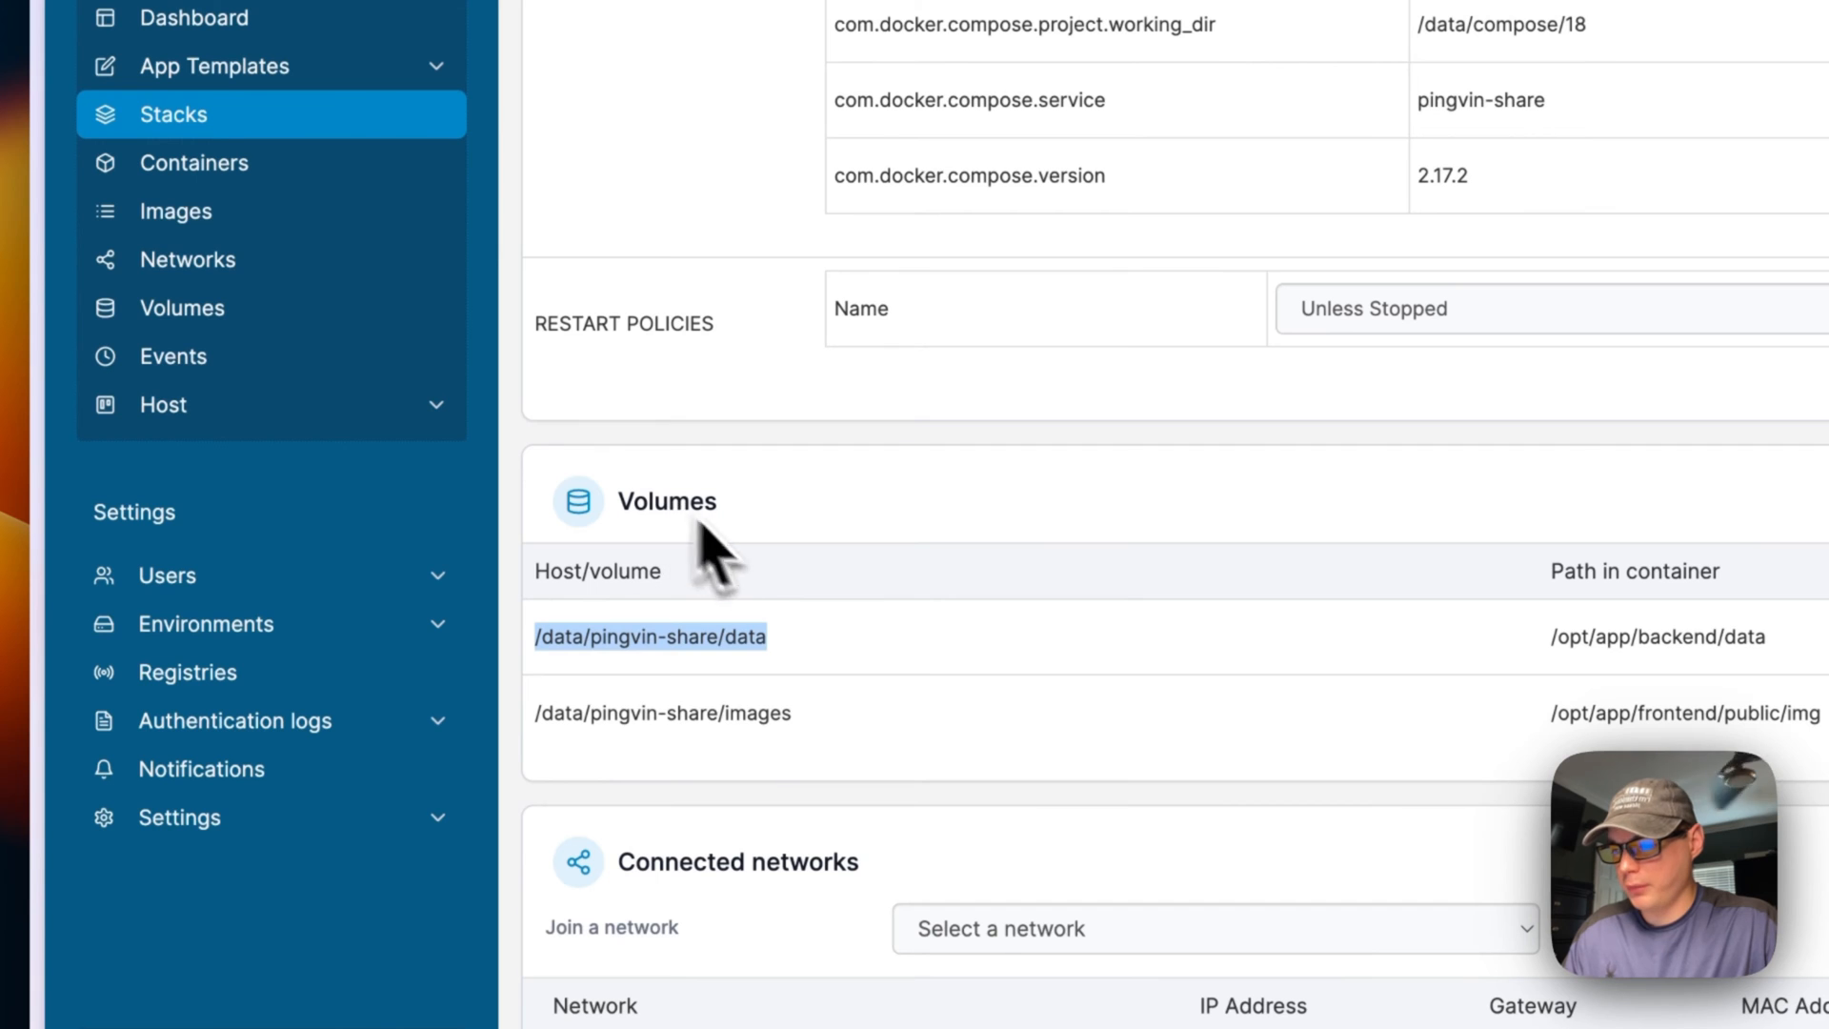
scroll(715, 673, "down", 3)
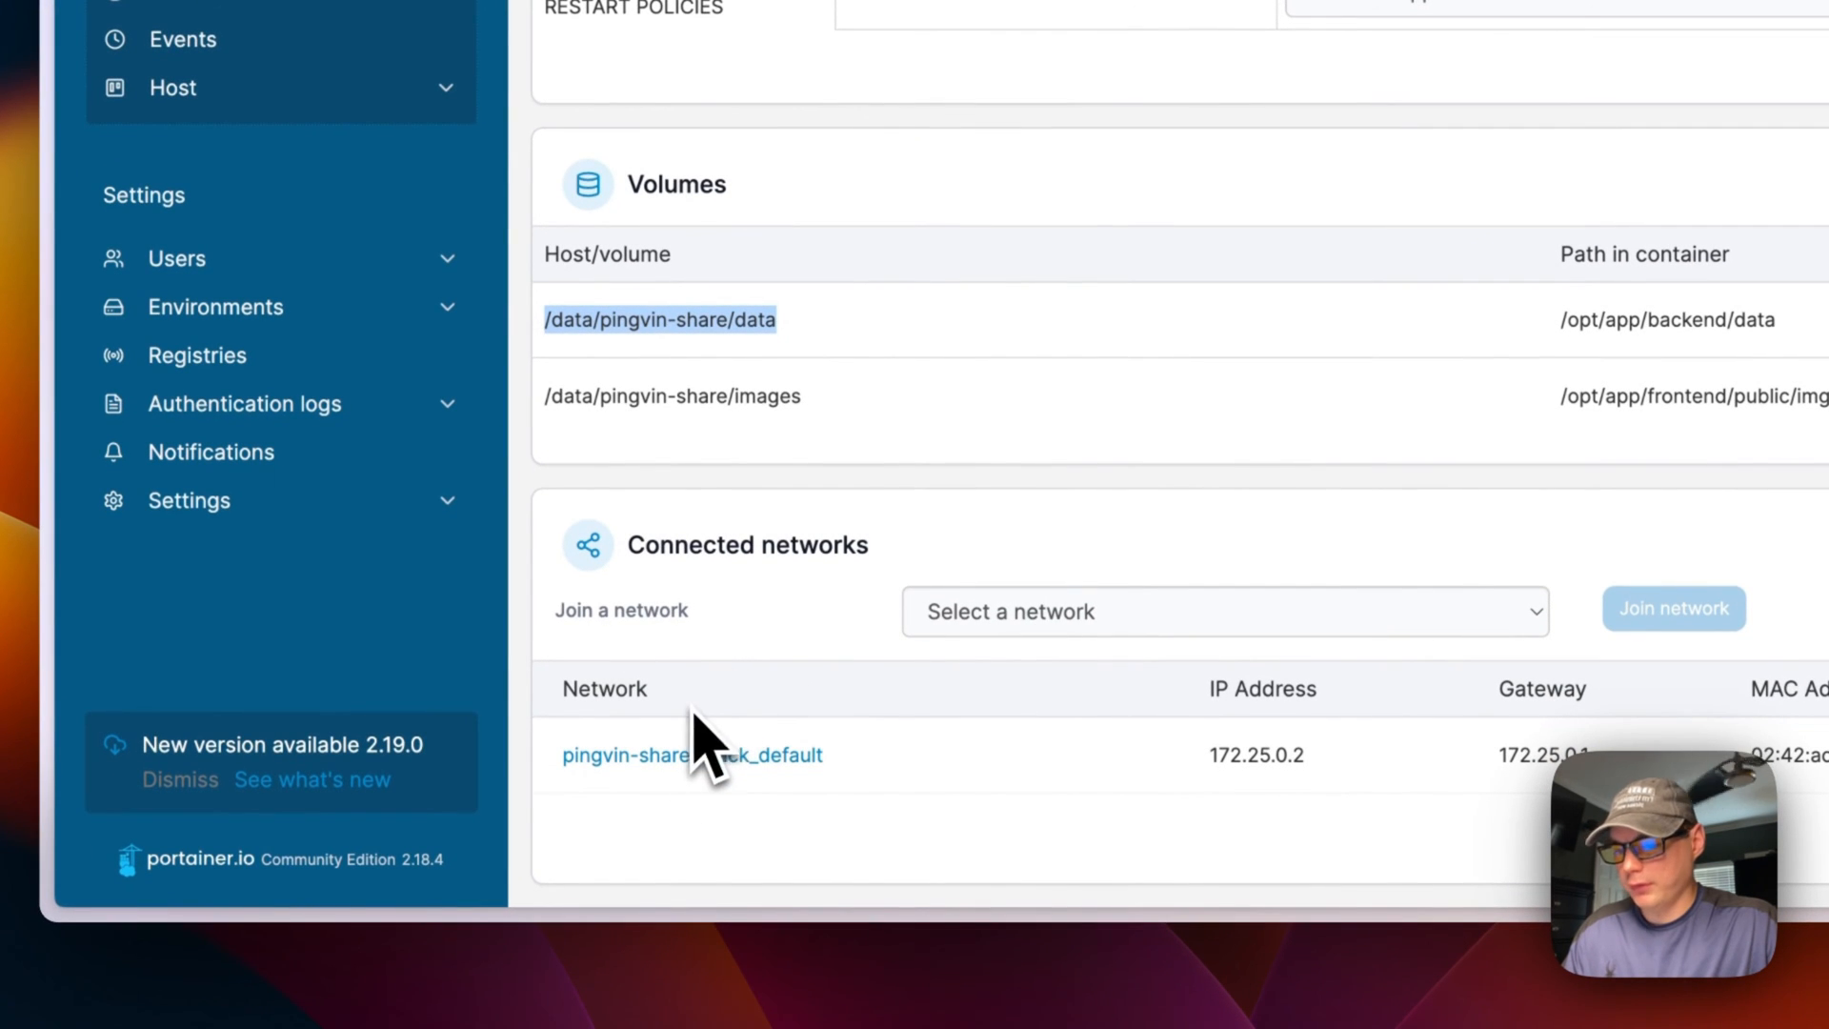
scroll(891, 428, "up", 4)
scroll(890, 429, "up", 5)
scroll(890, 429, "up", 5)
scroll(891, 430, "up", 2)
scroll(899, 422, "up", 3)
scroll(772, 516, "up", 3)
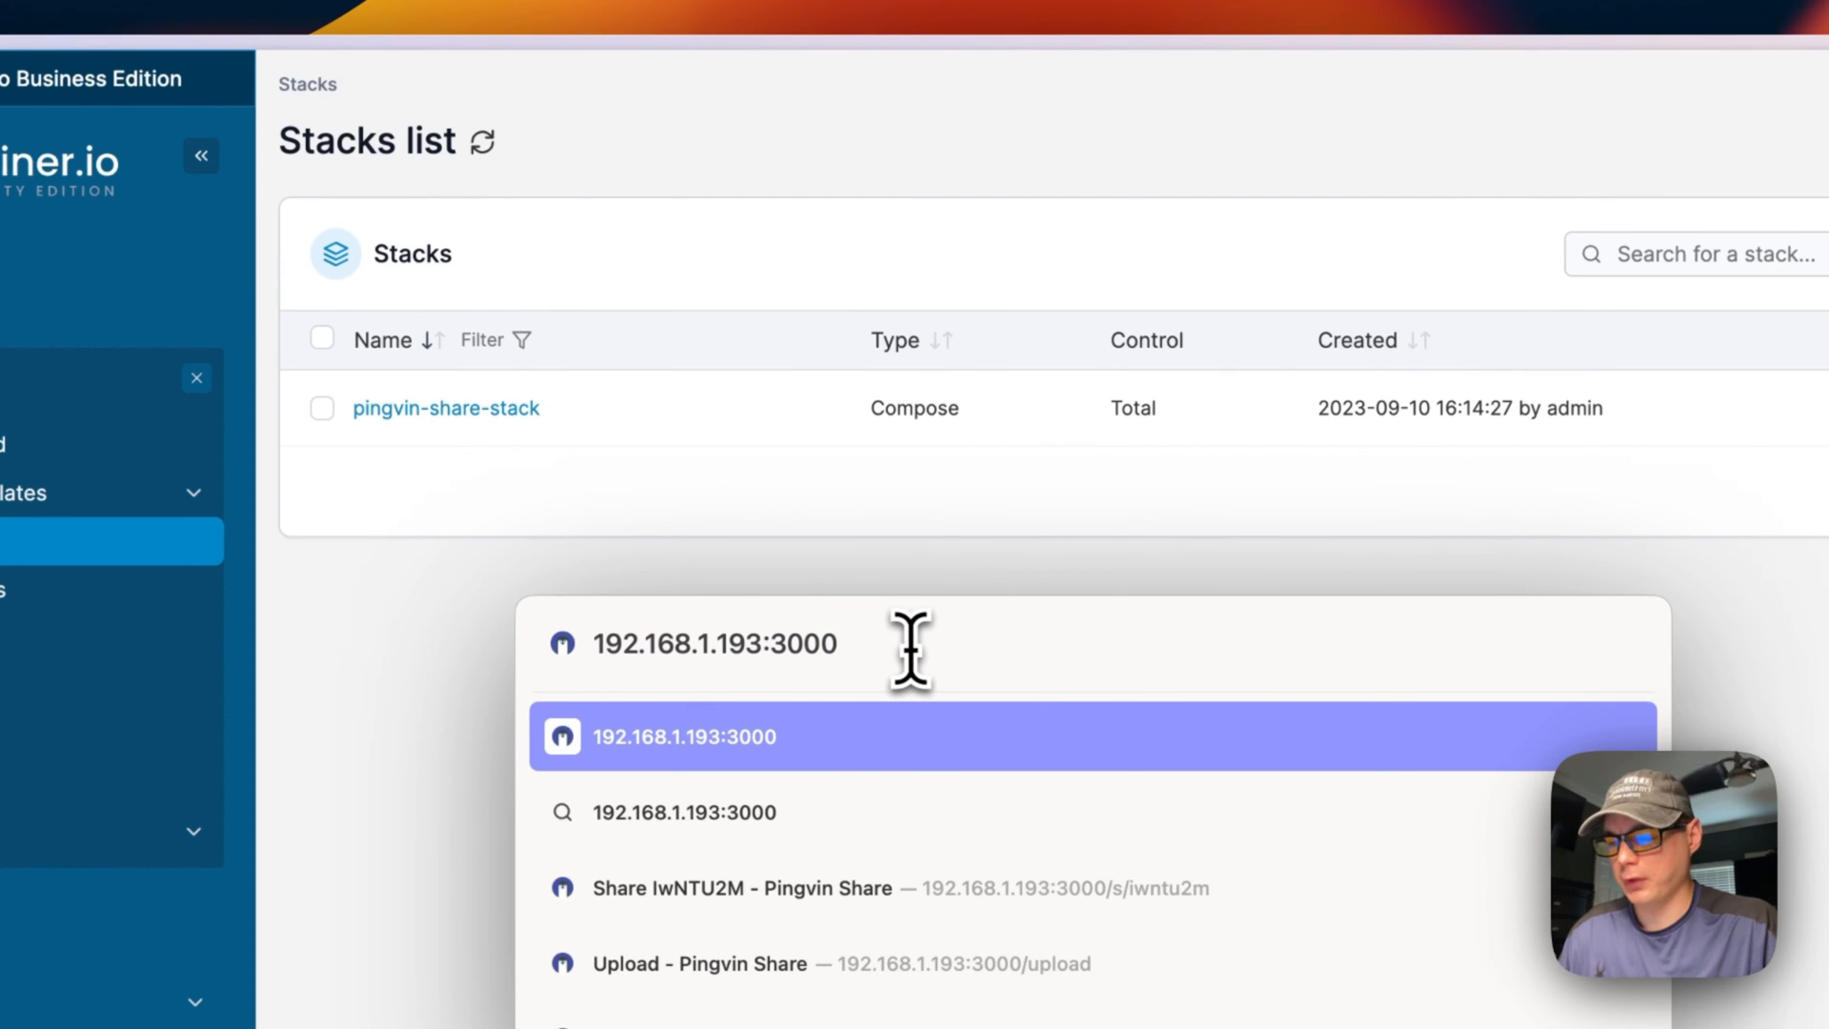
Load Pingvin Share at 192.168.1.193:3000 and start setup with Get started.
key("Return")
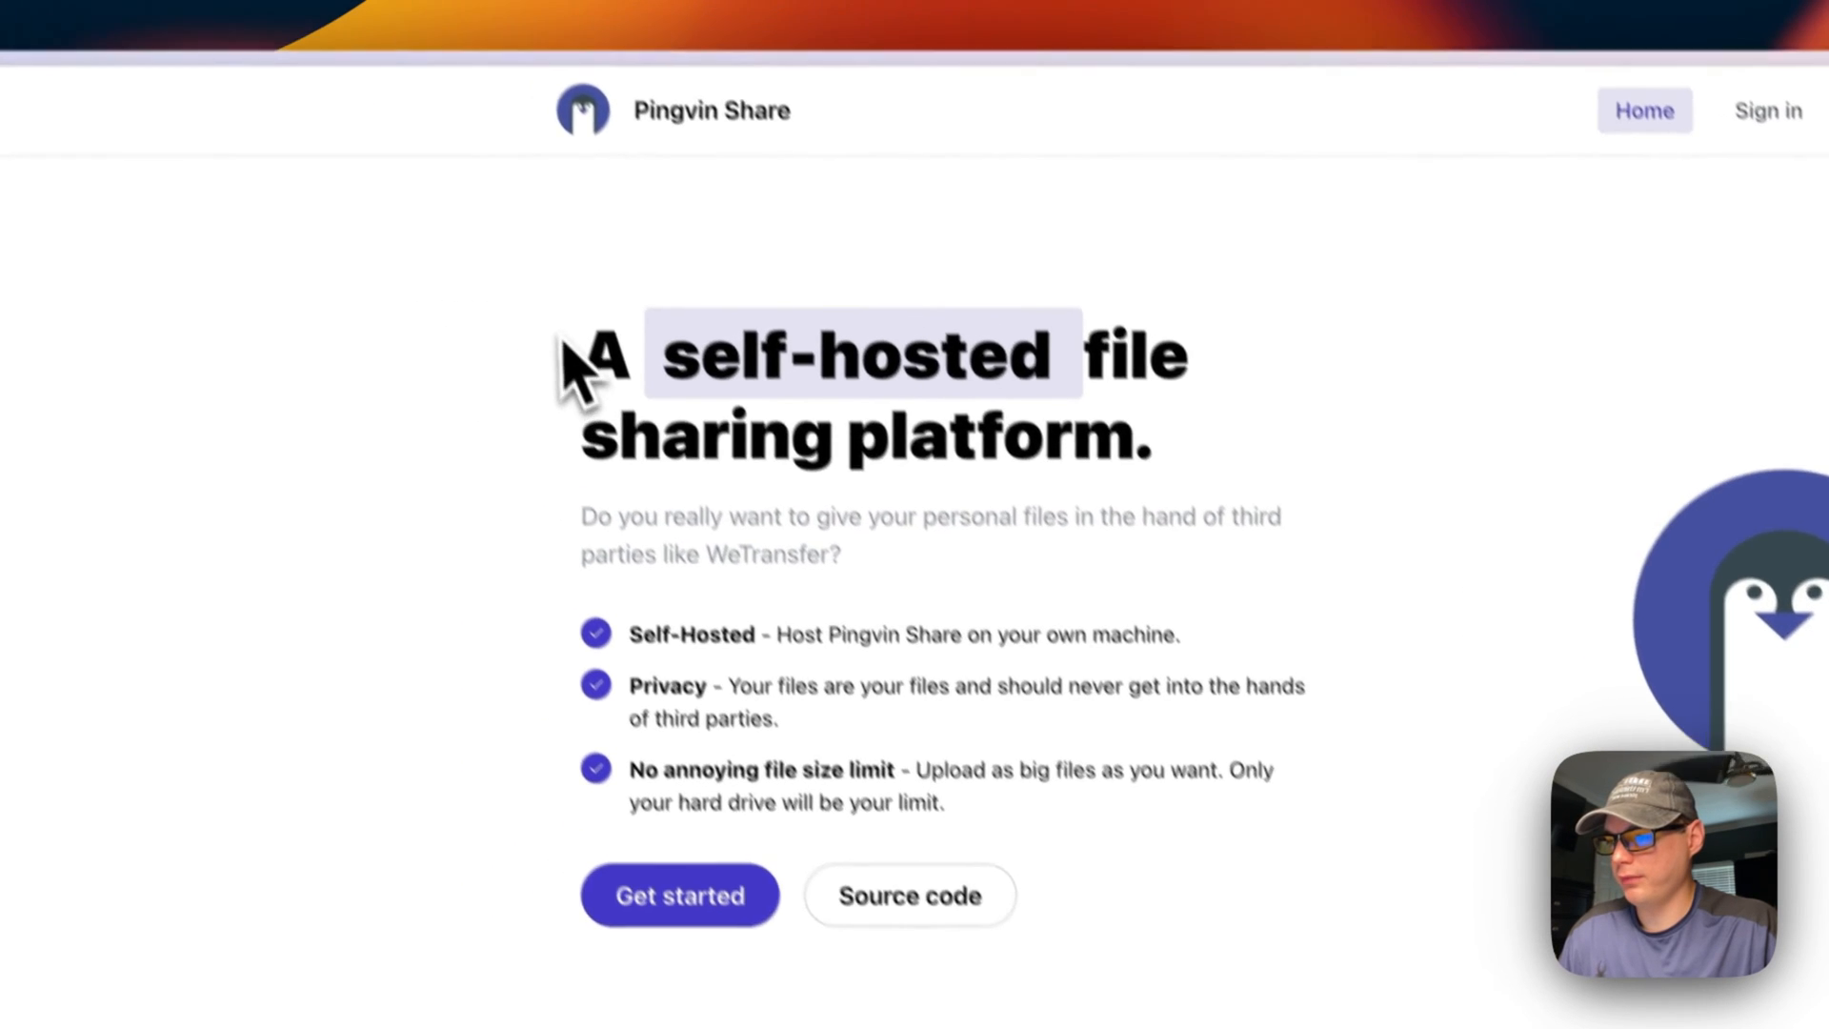
left_click_drag(571, 358, 572, 615)
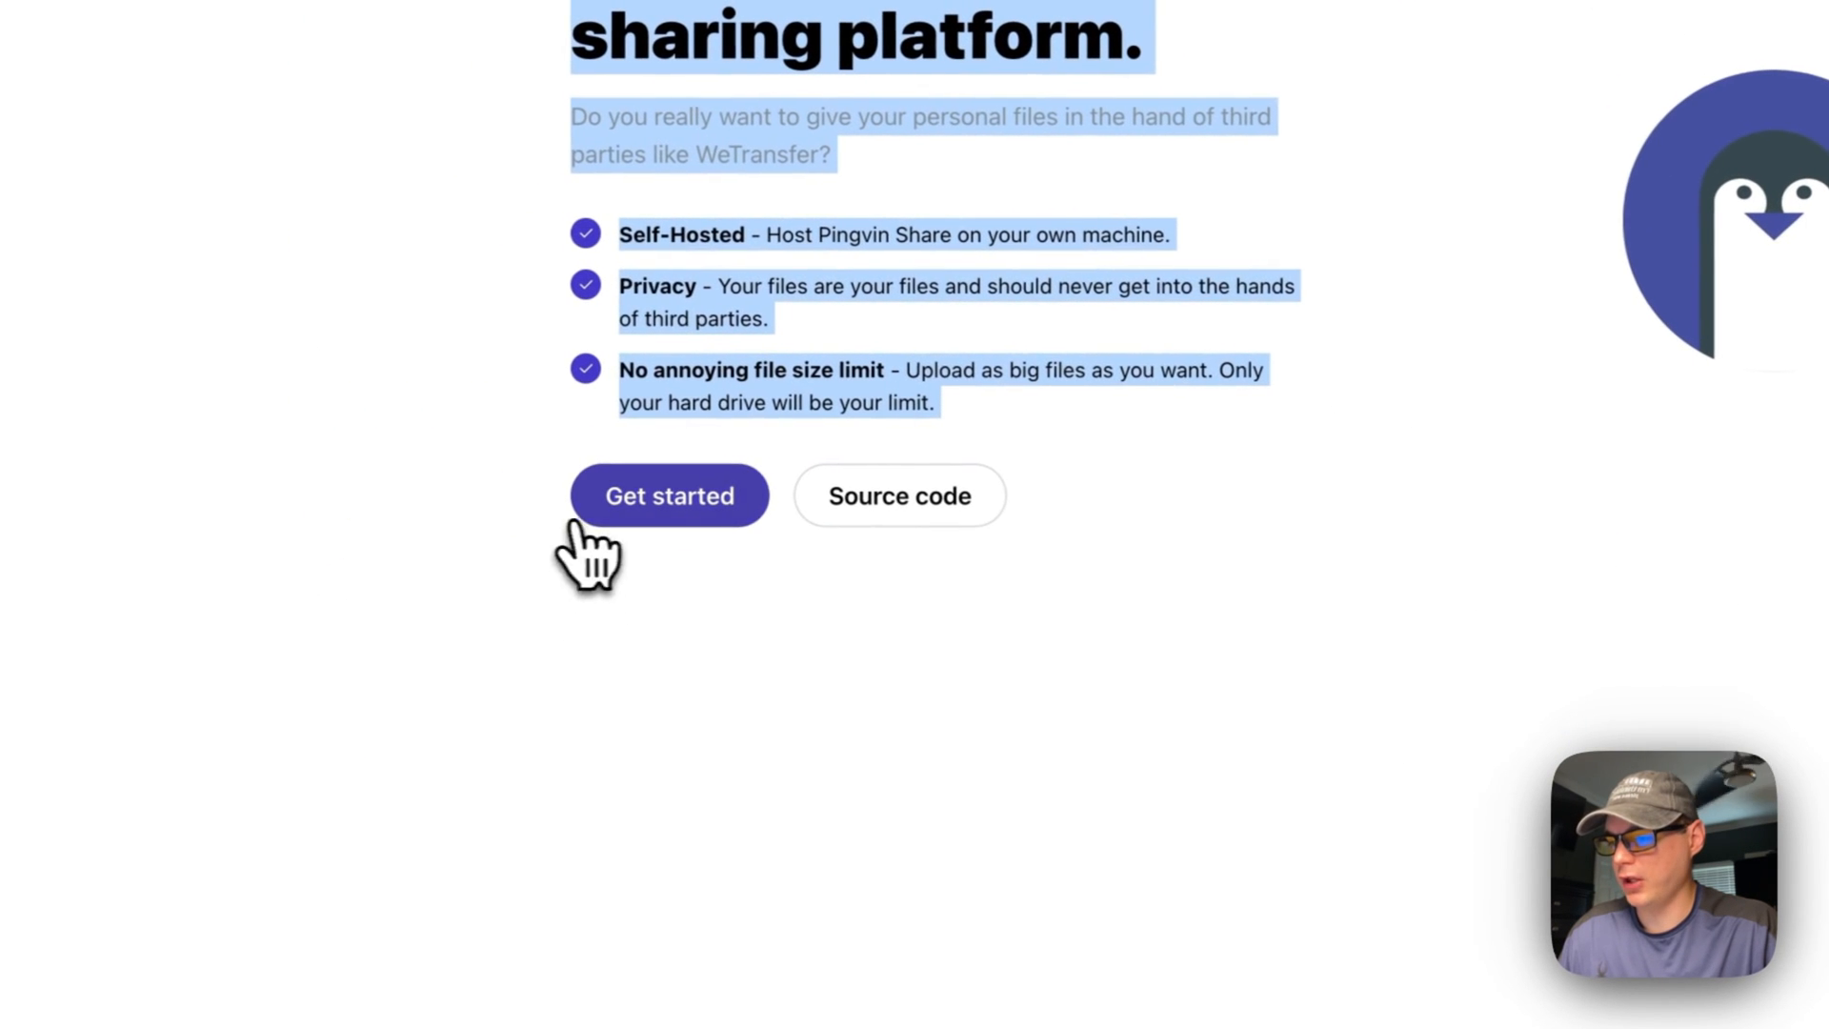
left_click(636, 492)
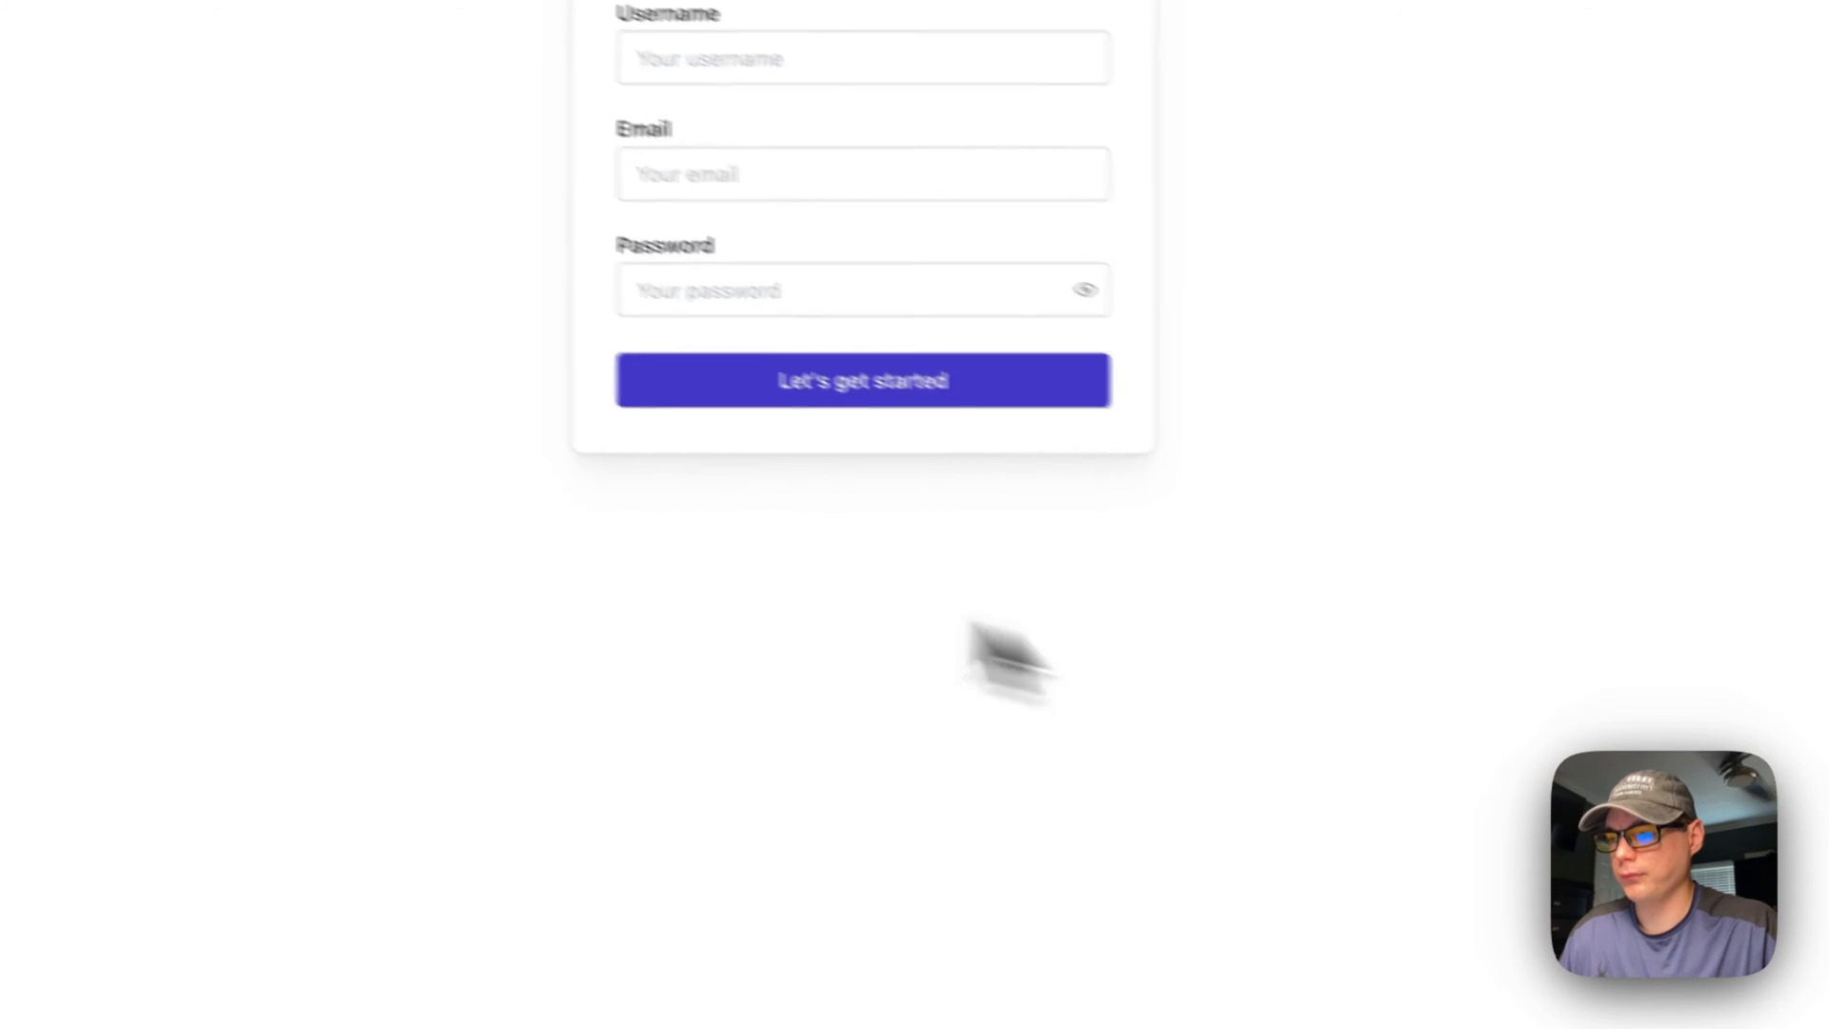
Fill in the admin username, email (correcting a typo) and password, then submit with Let's get started.
left_click(874, 504)
type("bigbear")
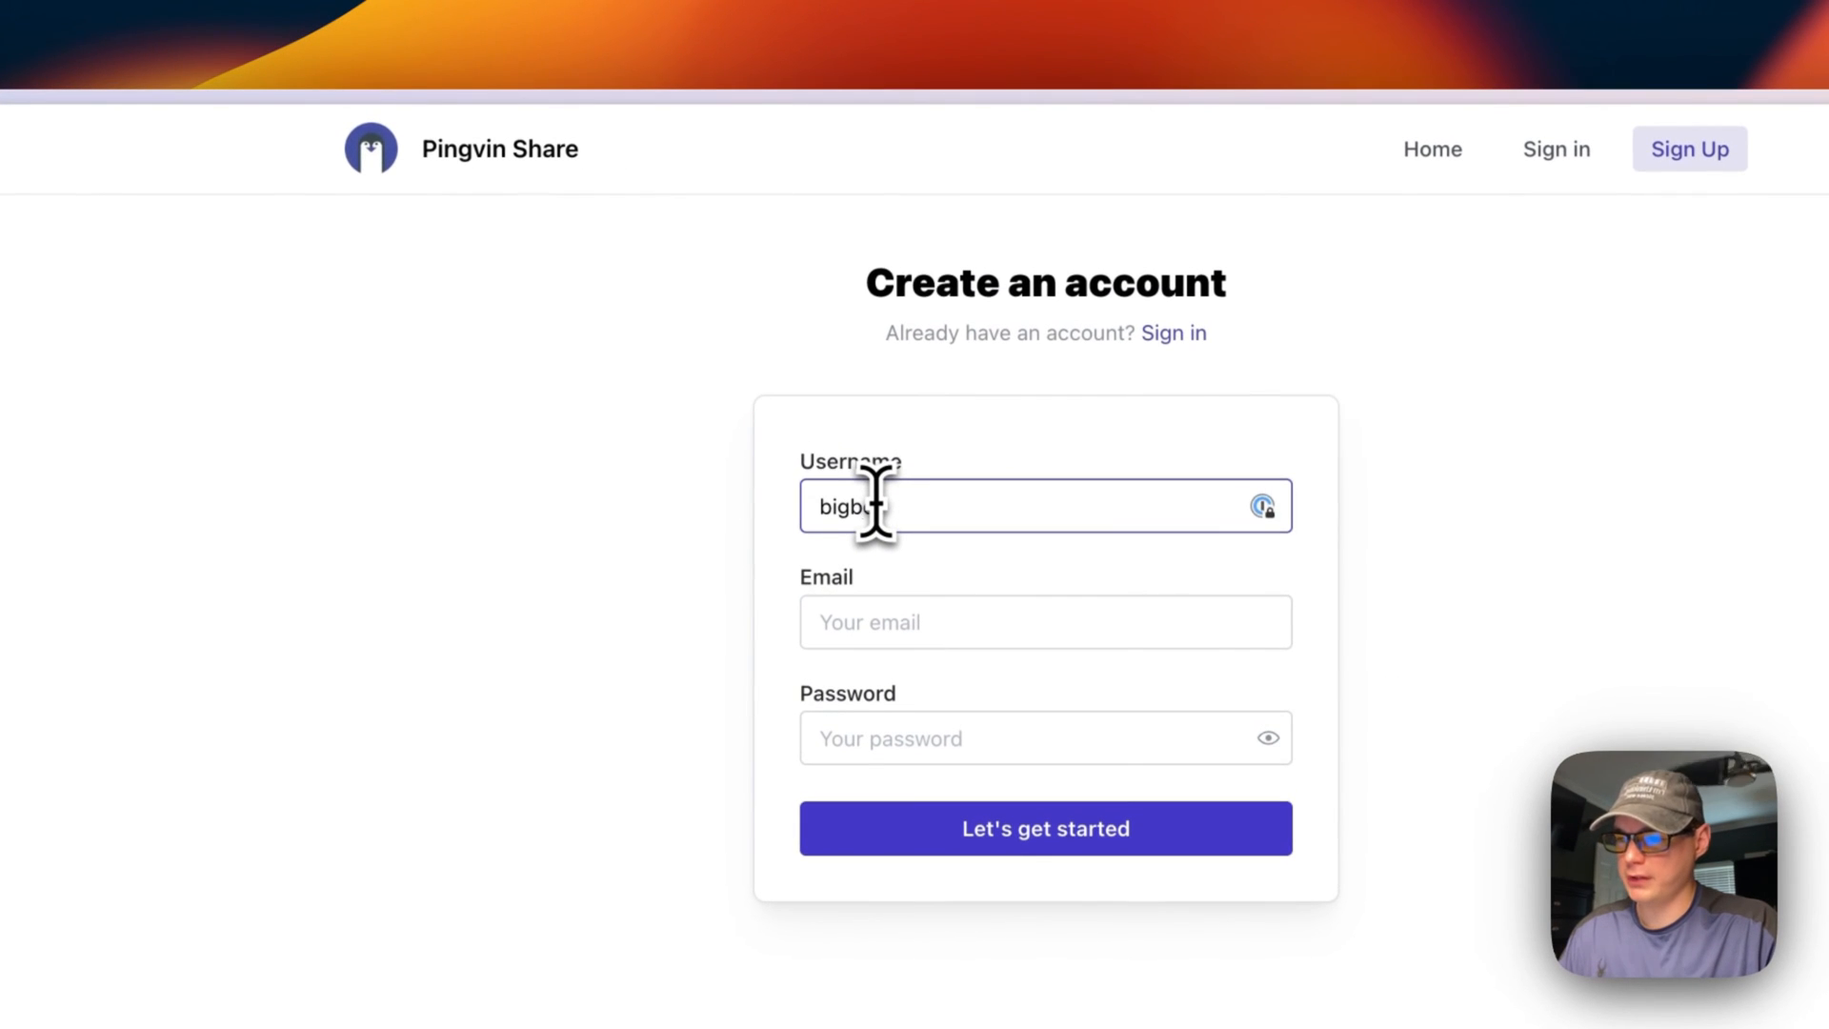
key("Tab")
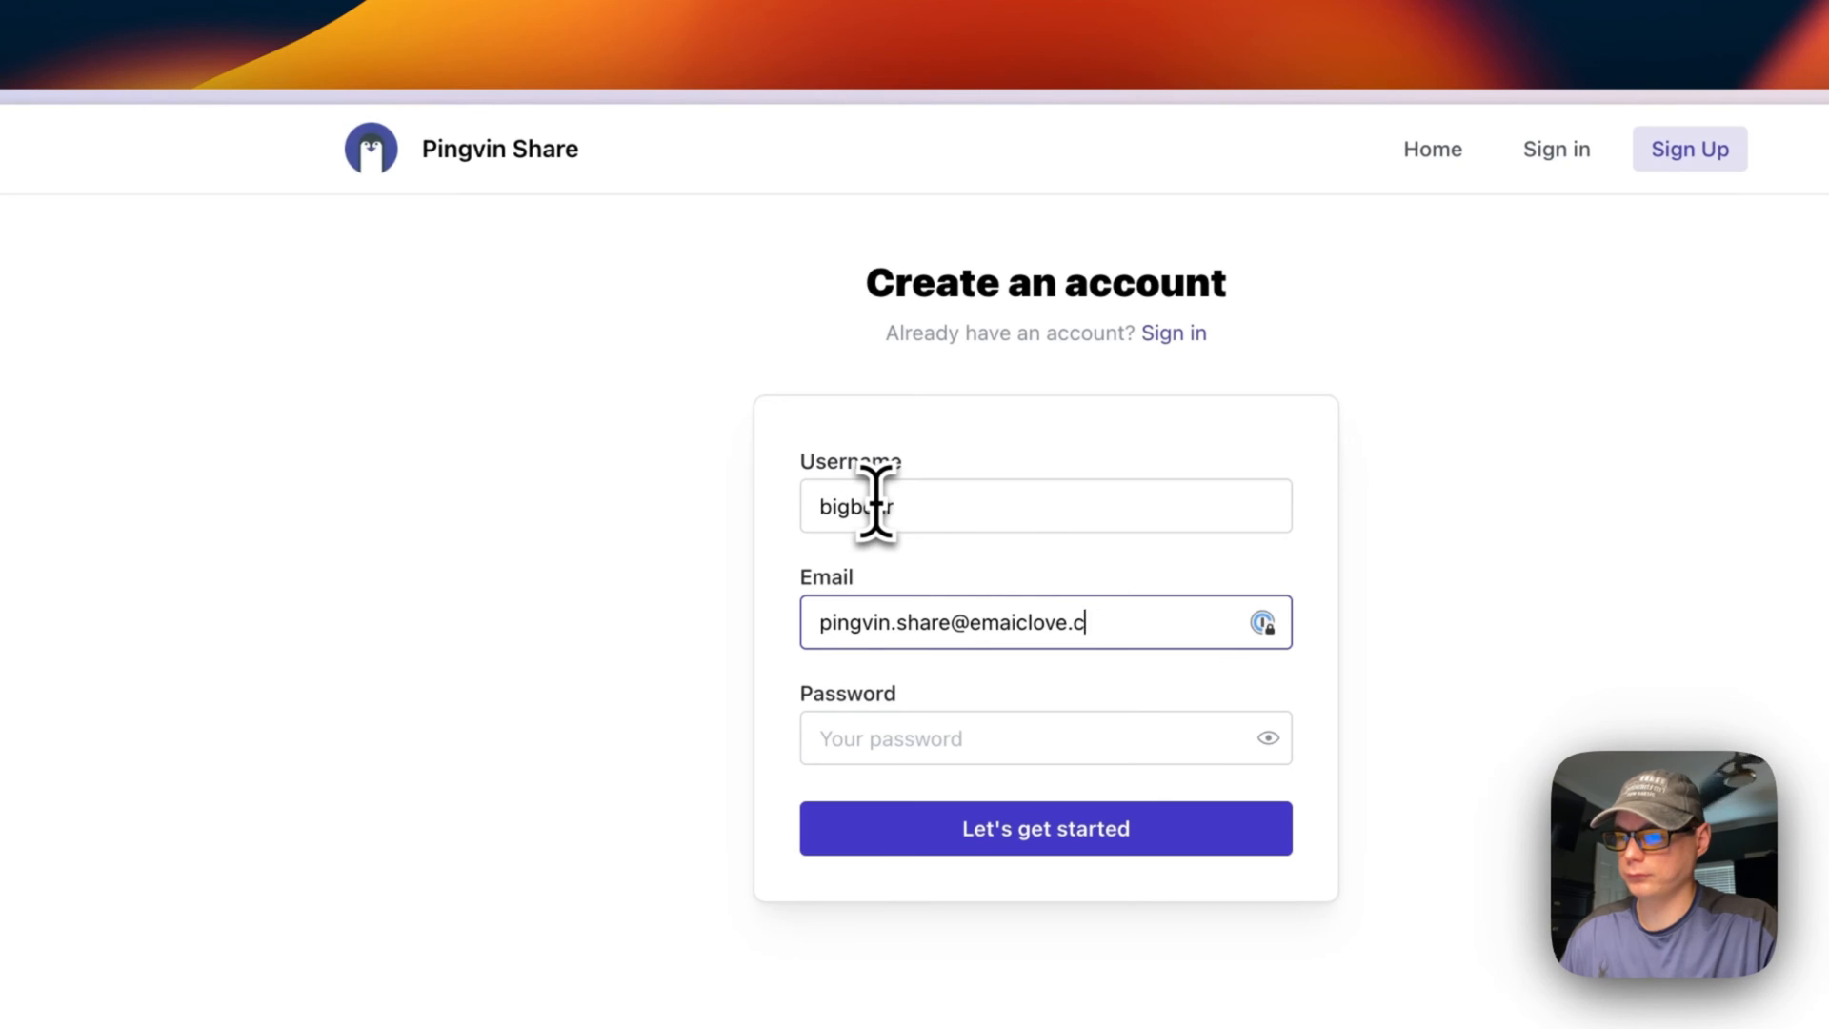
left_click(1030, 622)
key("BackSpace")
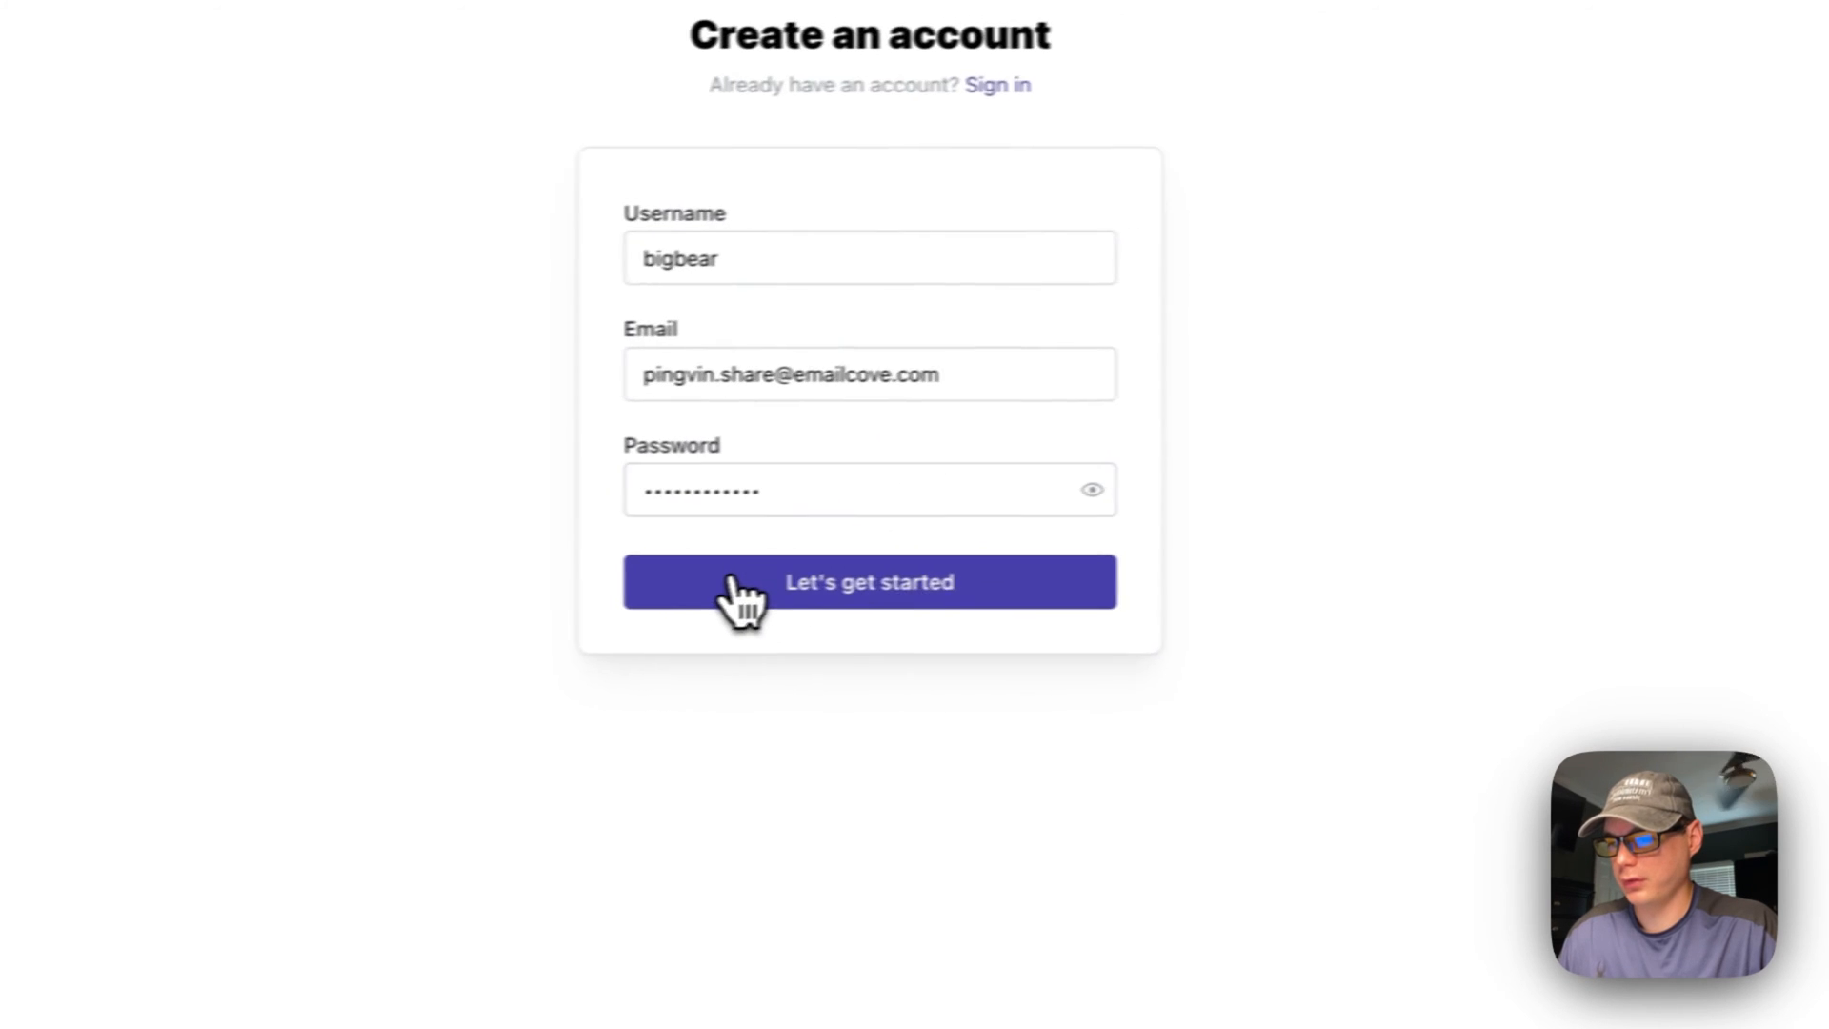
left_click(893, 565)
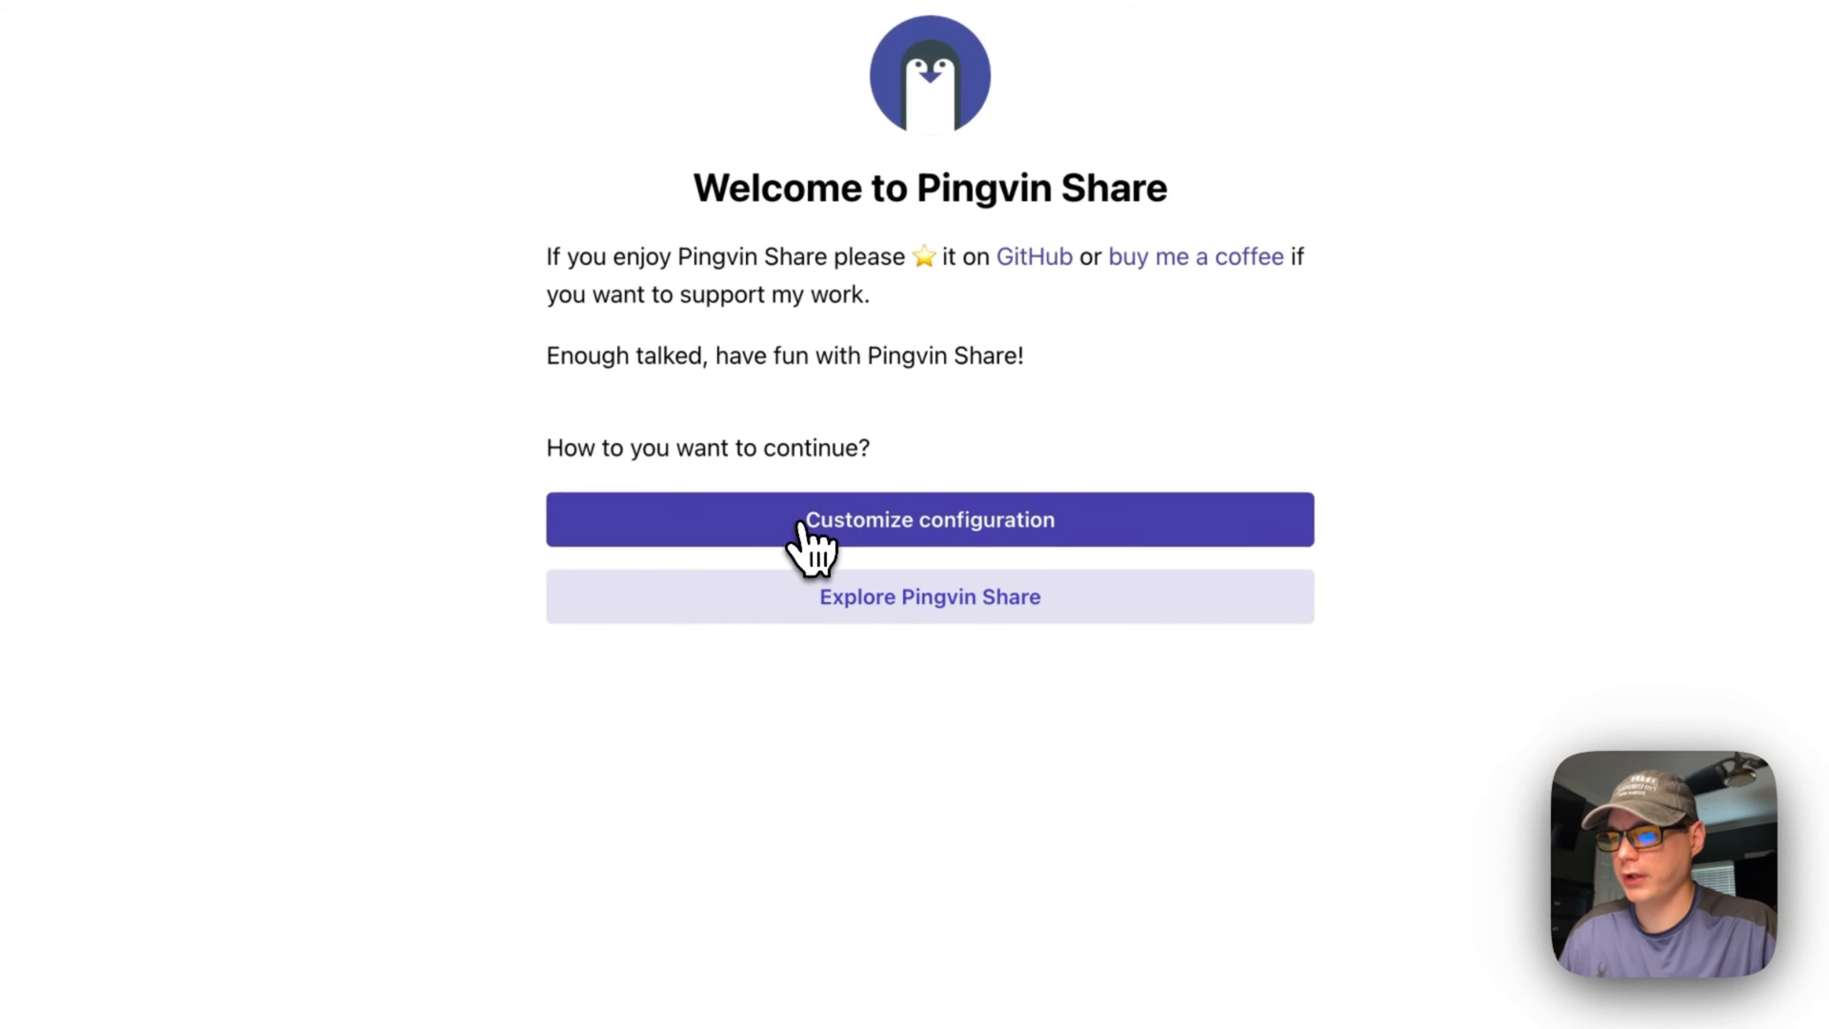
left_click(817, 526)
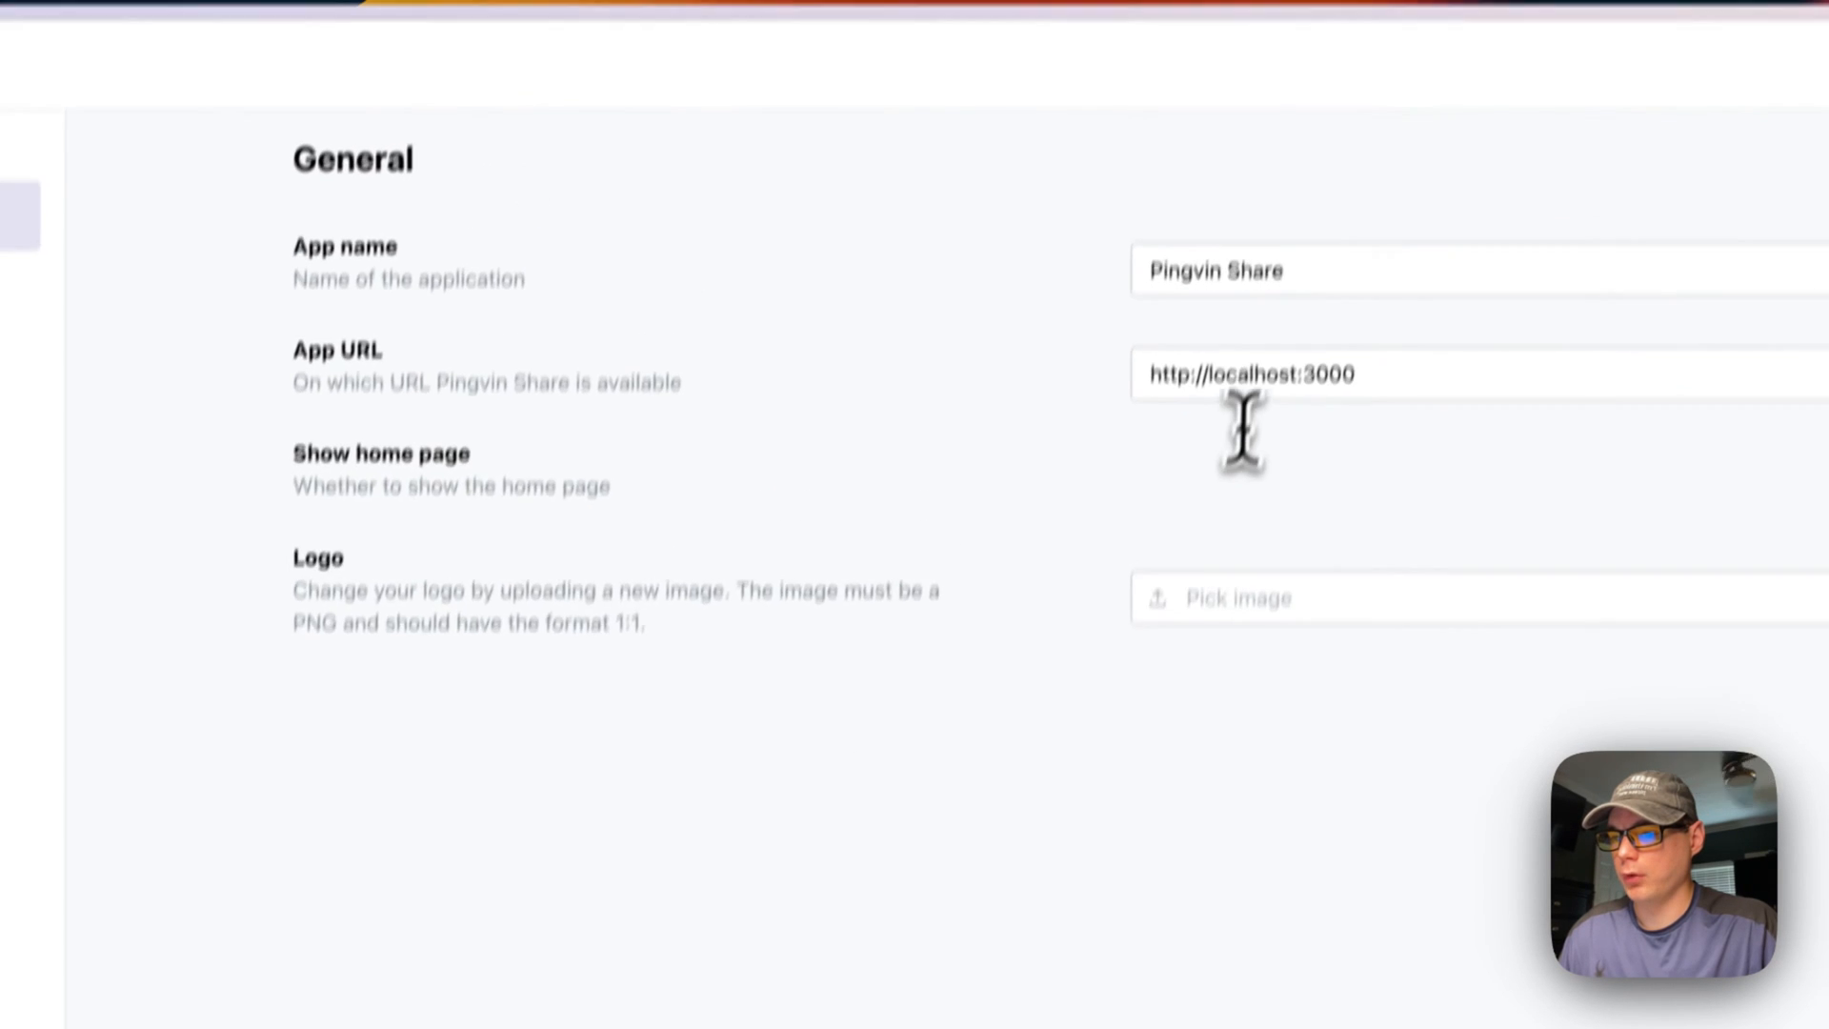
double_click(1282, 218)
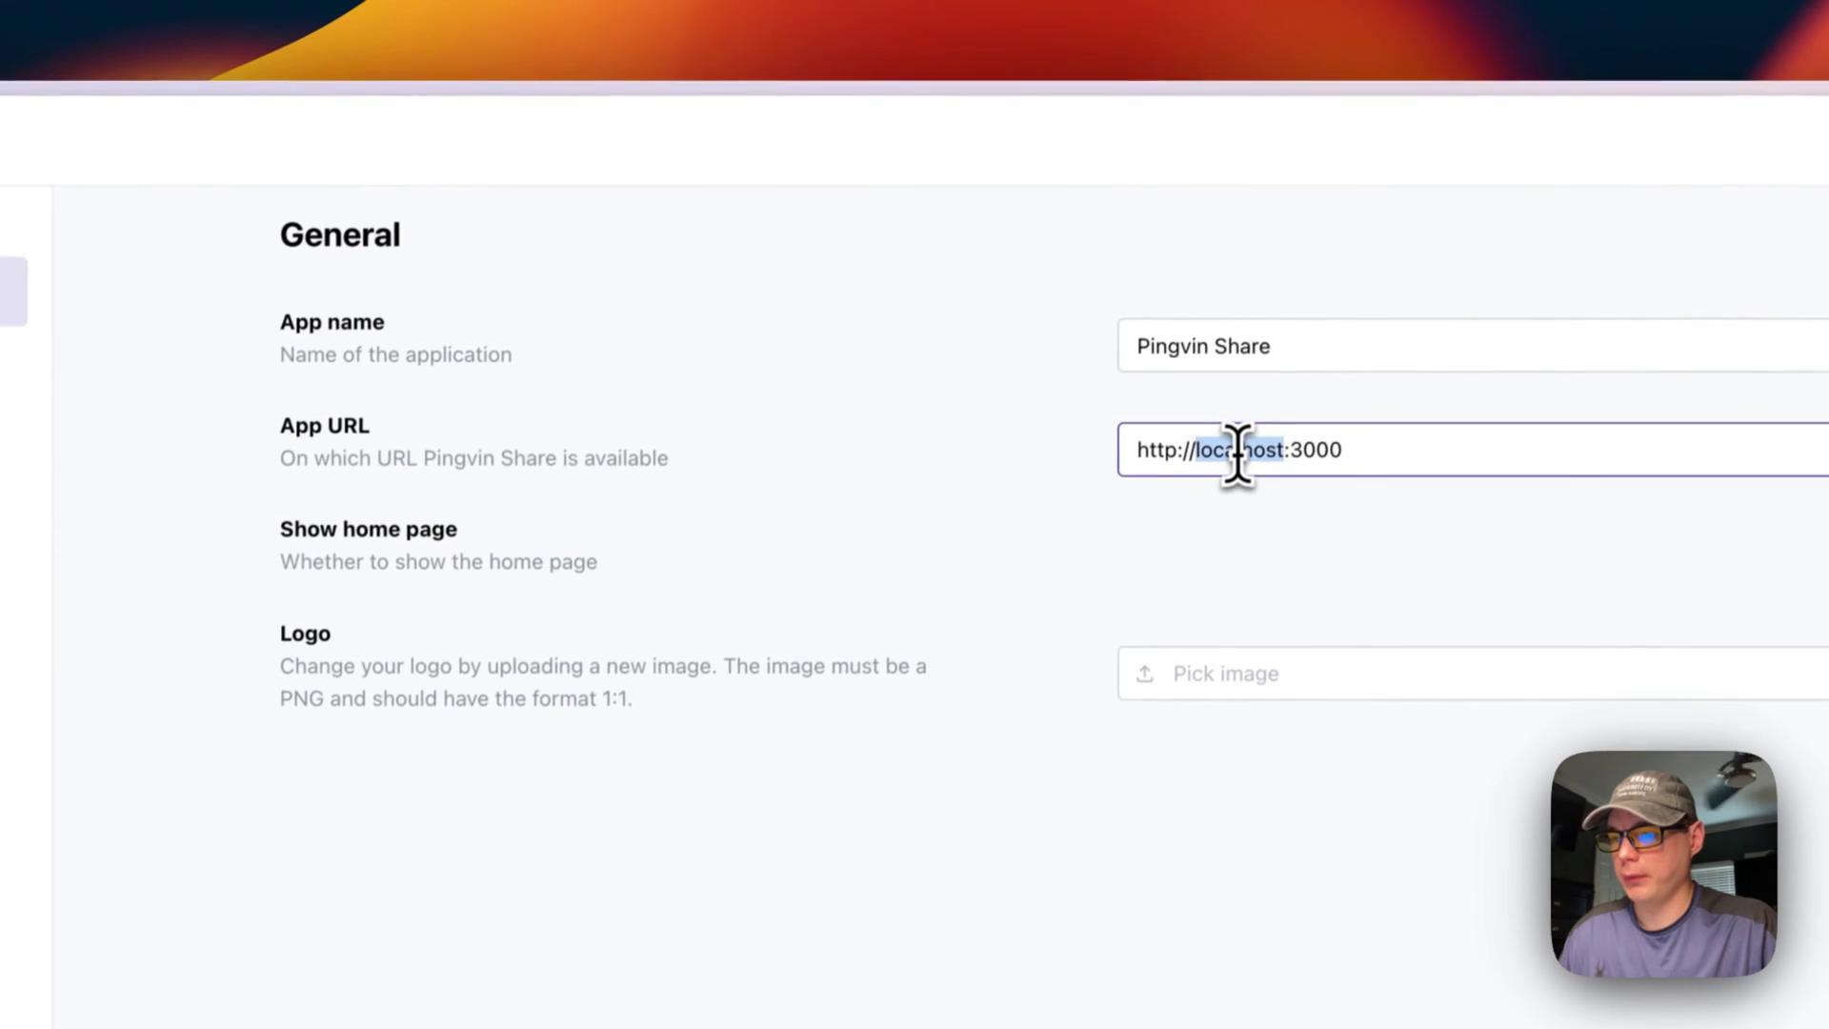
type("192.168.1.193")
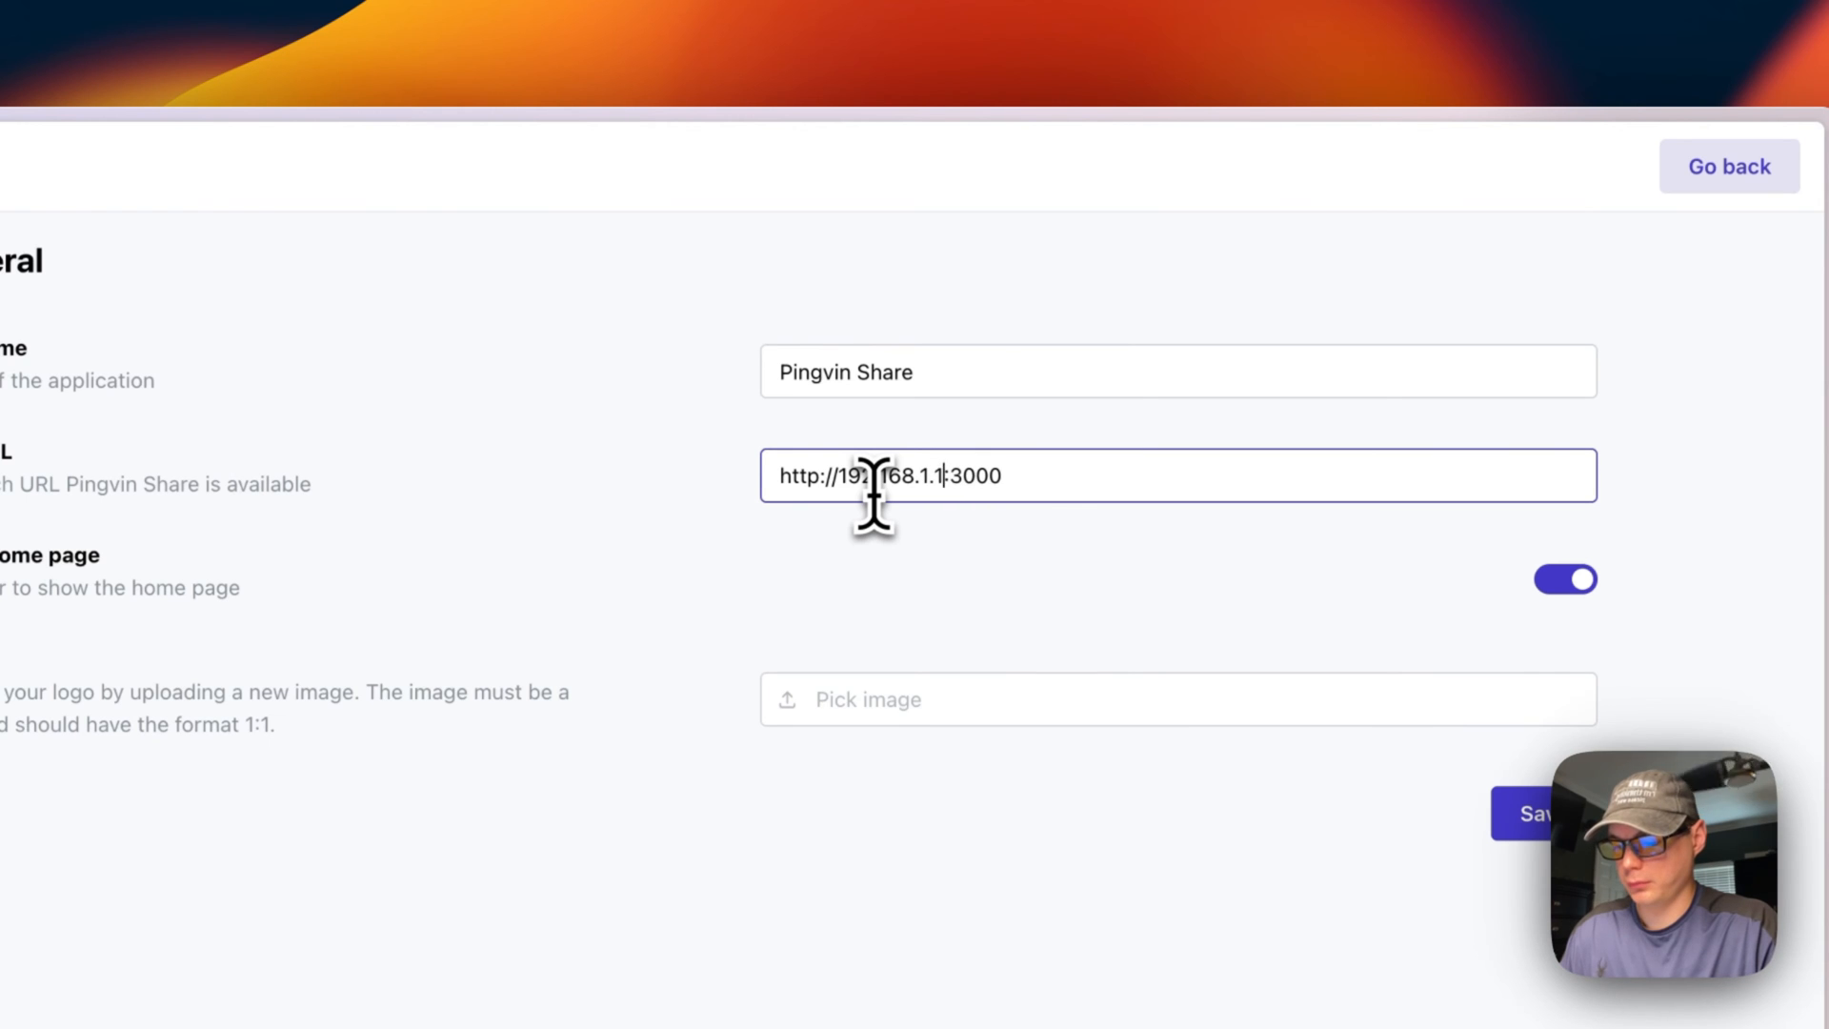
left_click(910, 529)
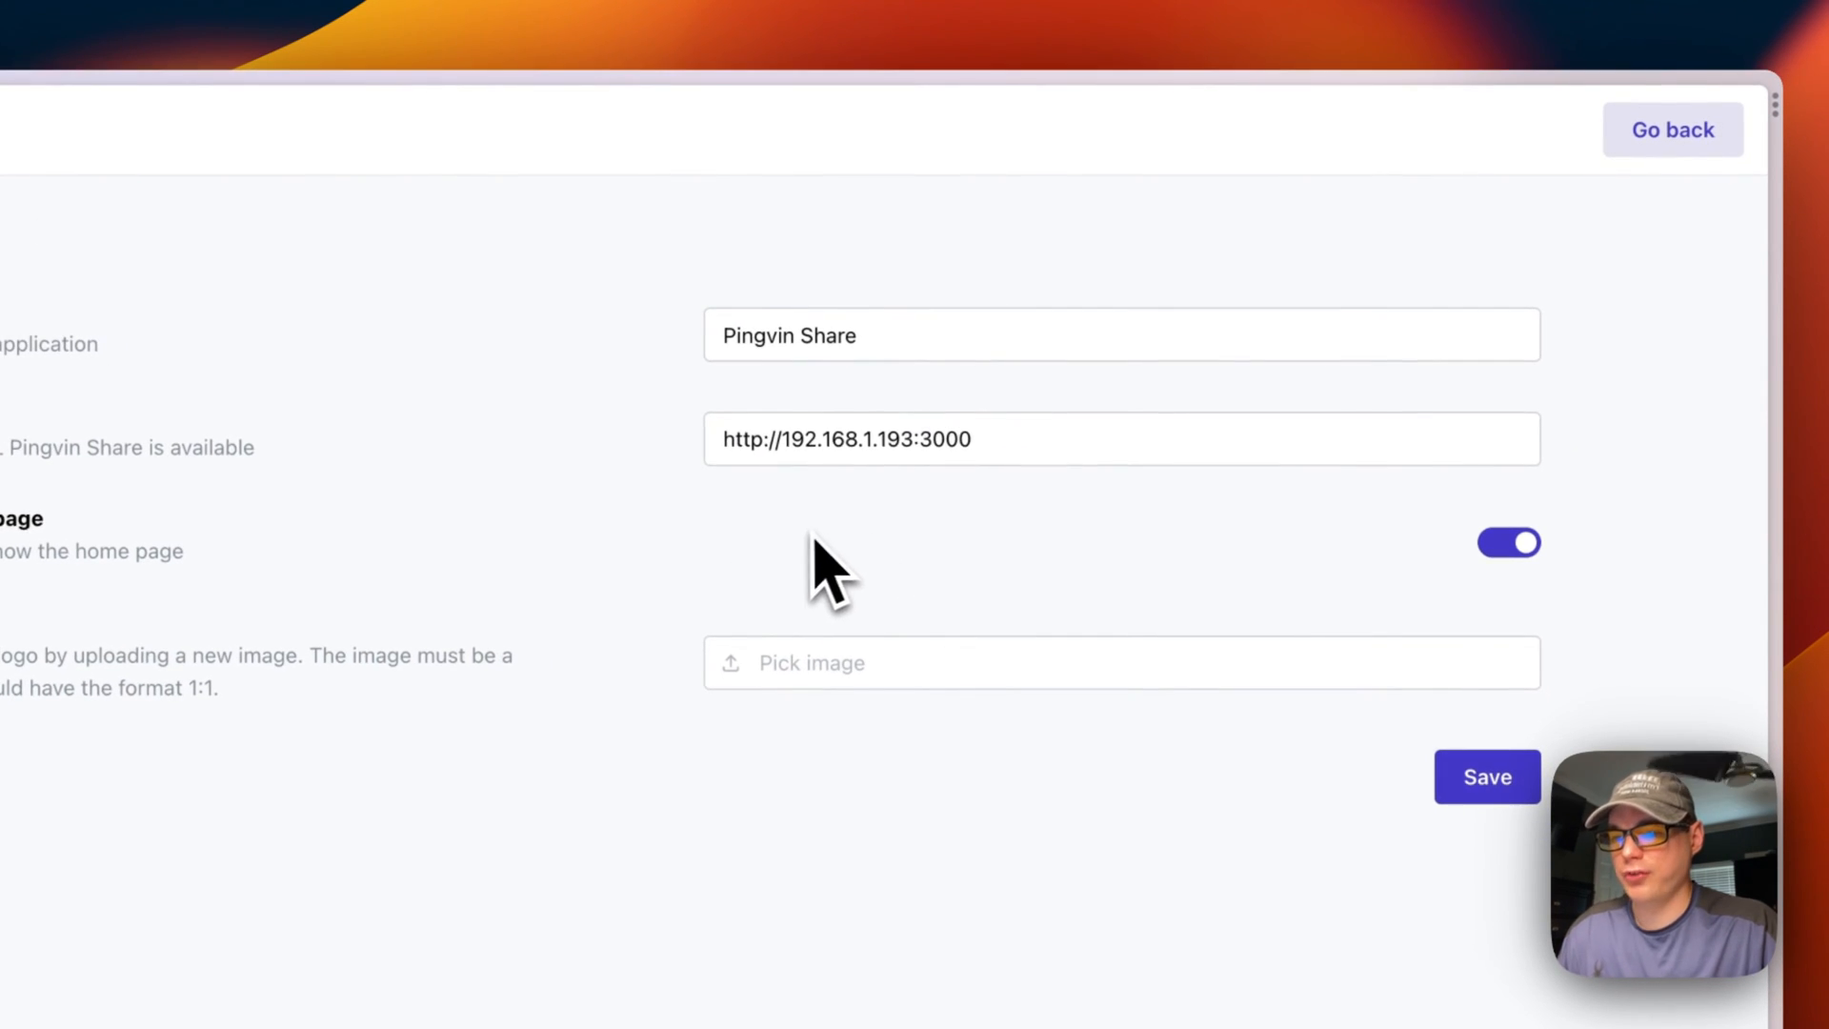
left_click(1488, 775)
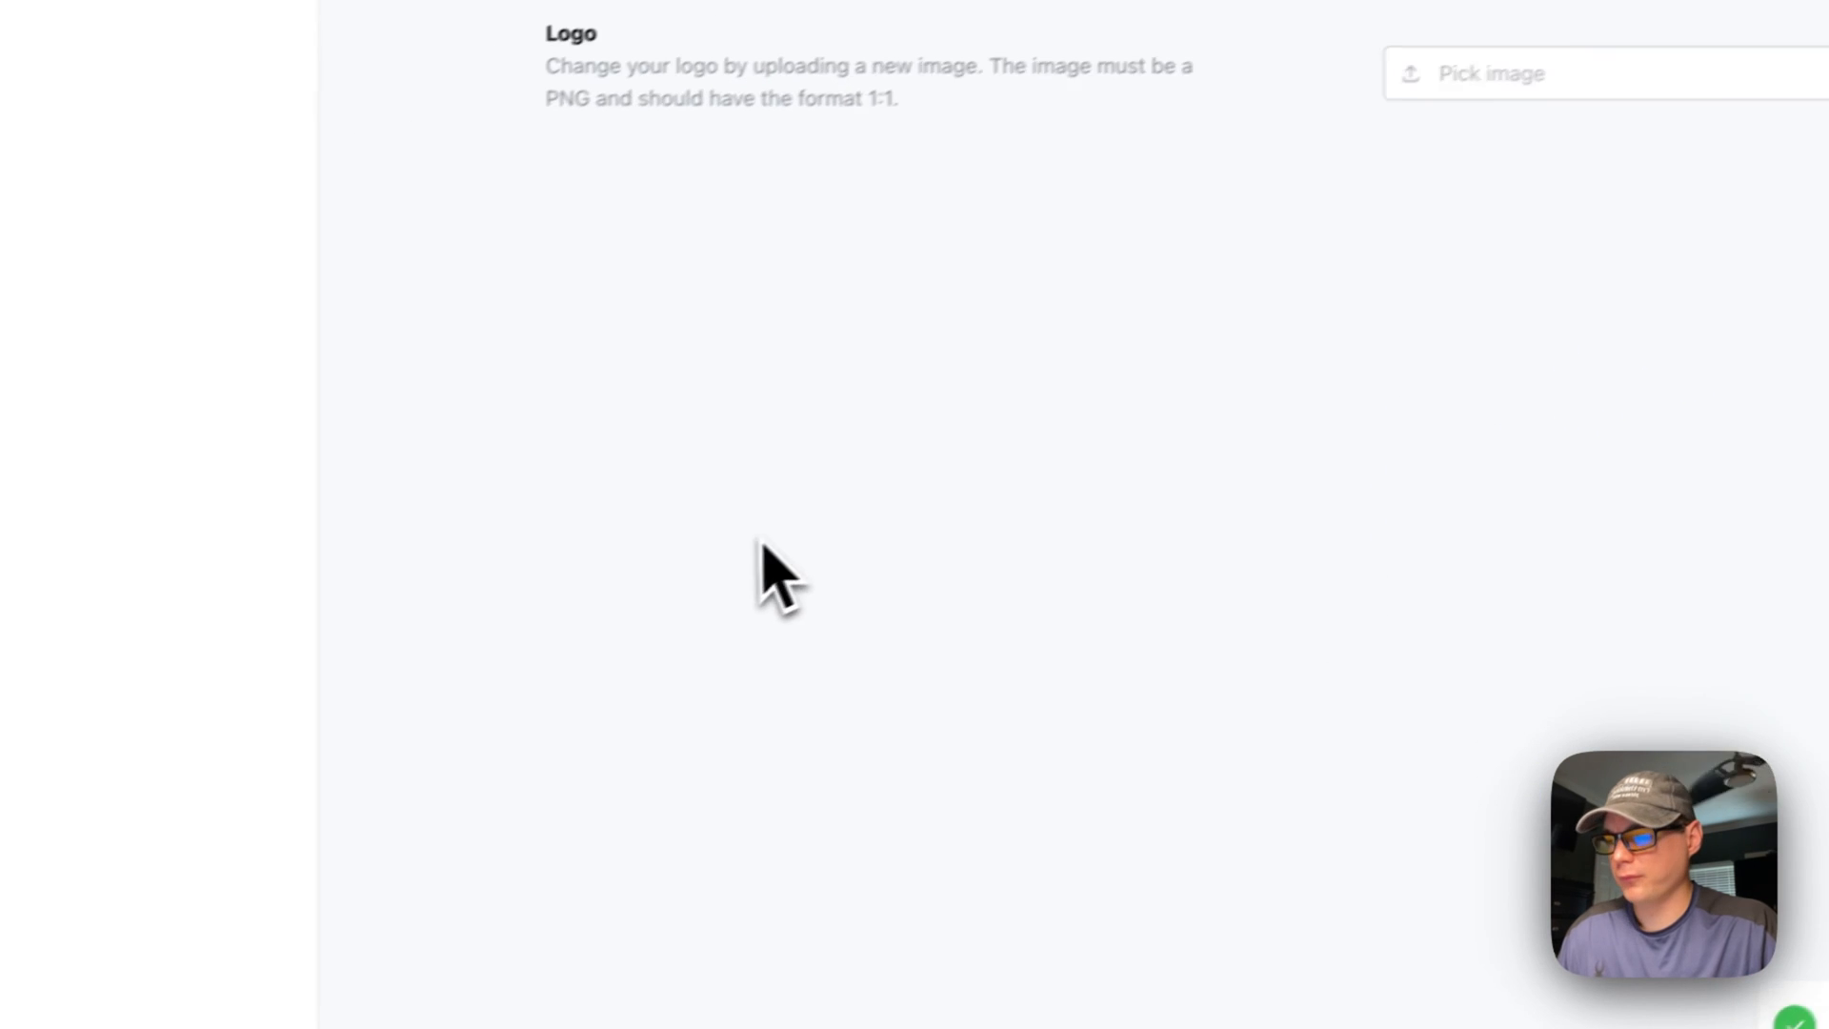
Review the Email settings, then the Share settings: Allow registration, unauthenticated shares, Max size and Zip compression level.
left_click(225, 393)
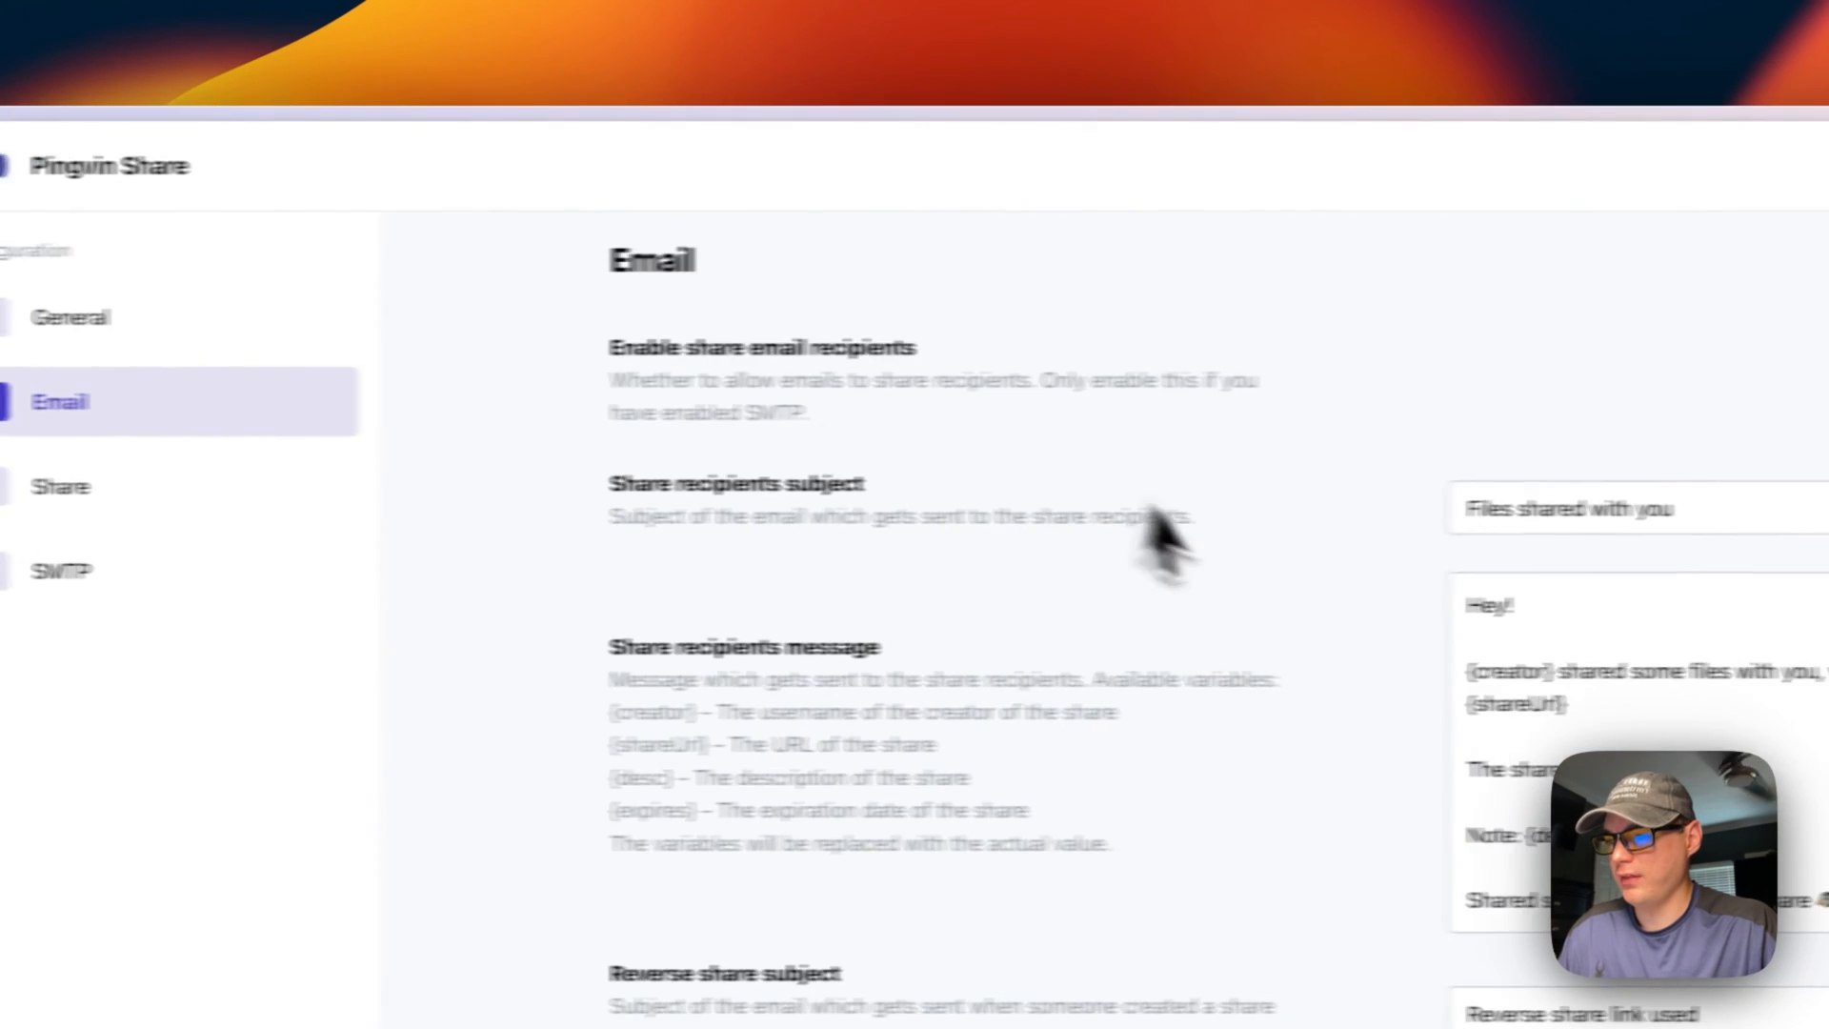
scroll(708, 683, "down", 5)
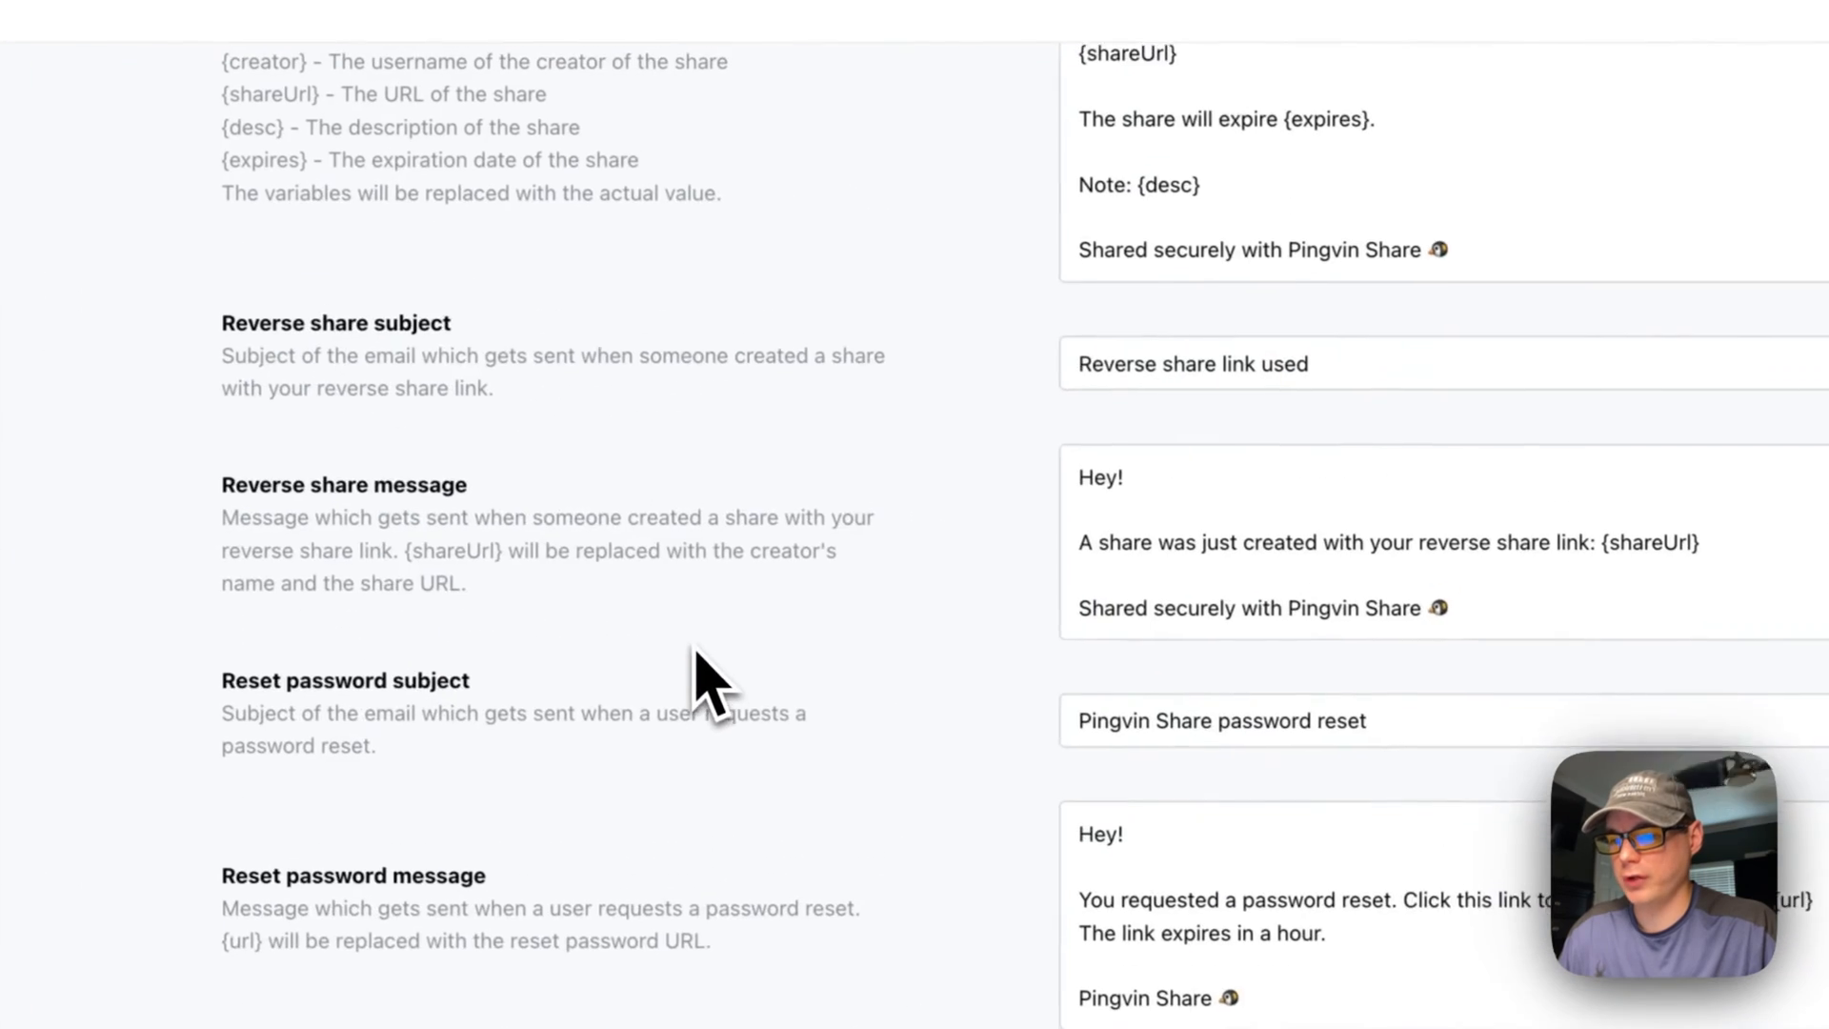
scroll(707, 684, "up", 5)
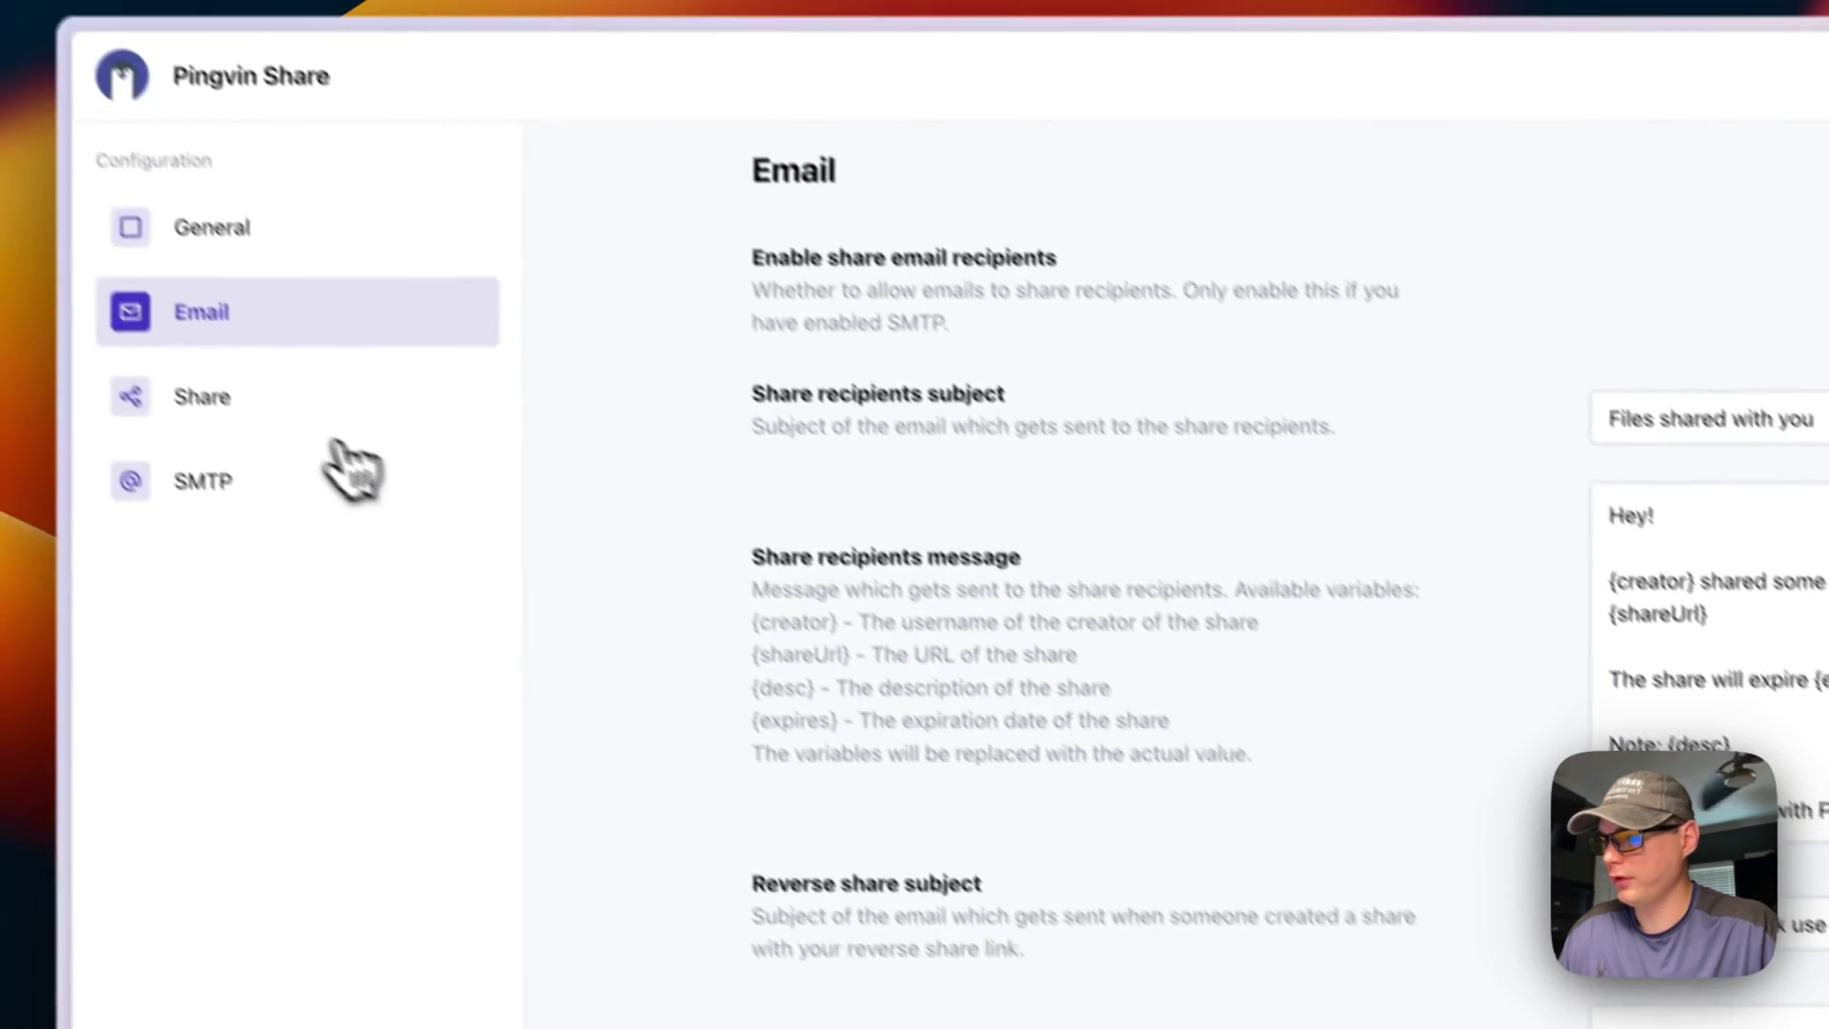
left_click(201, 397)
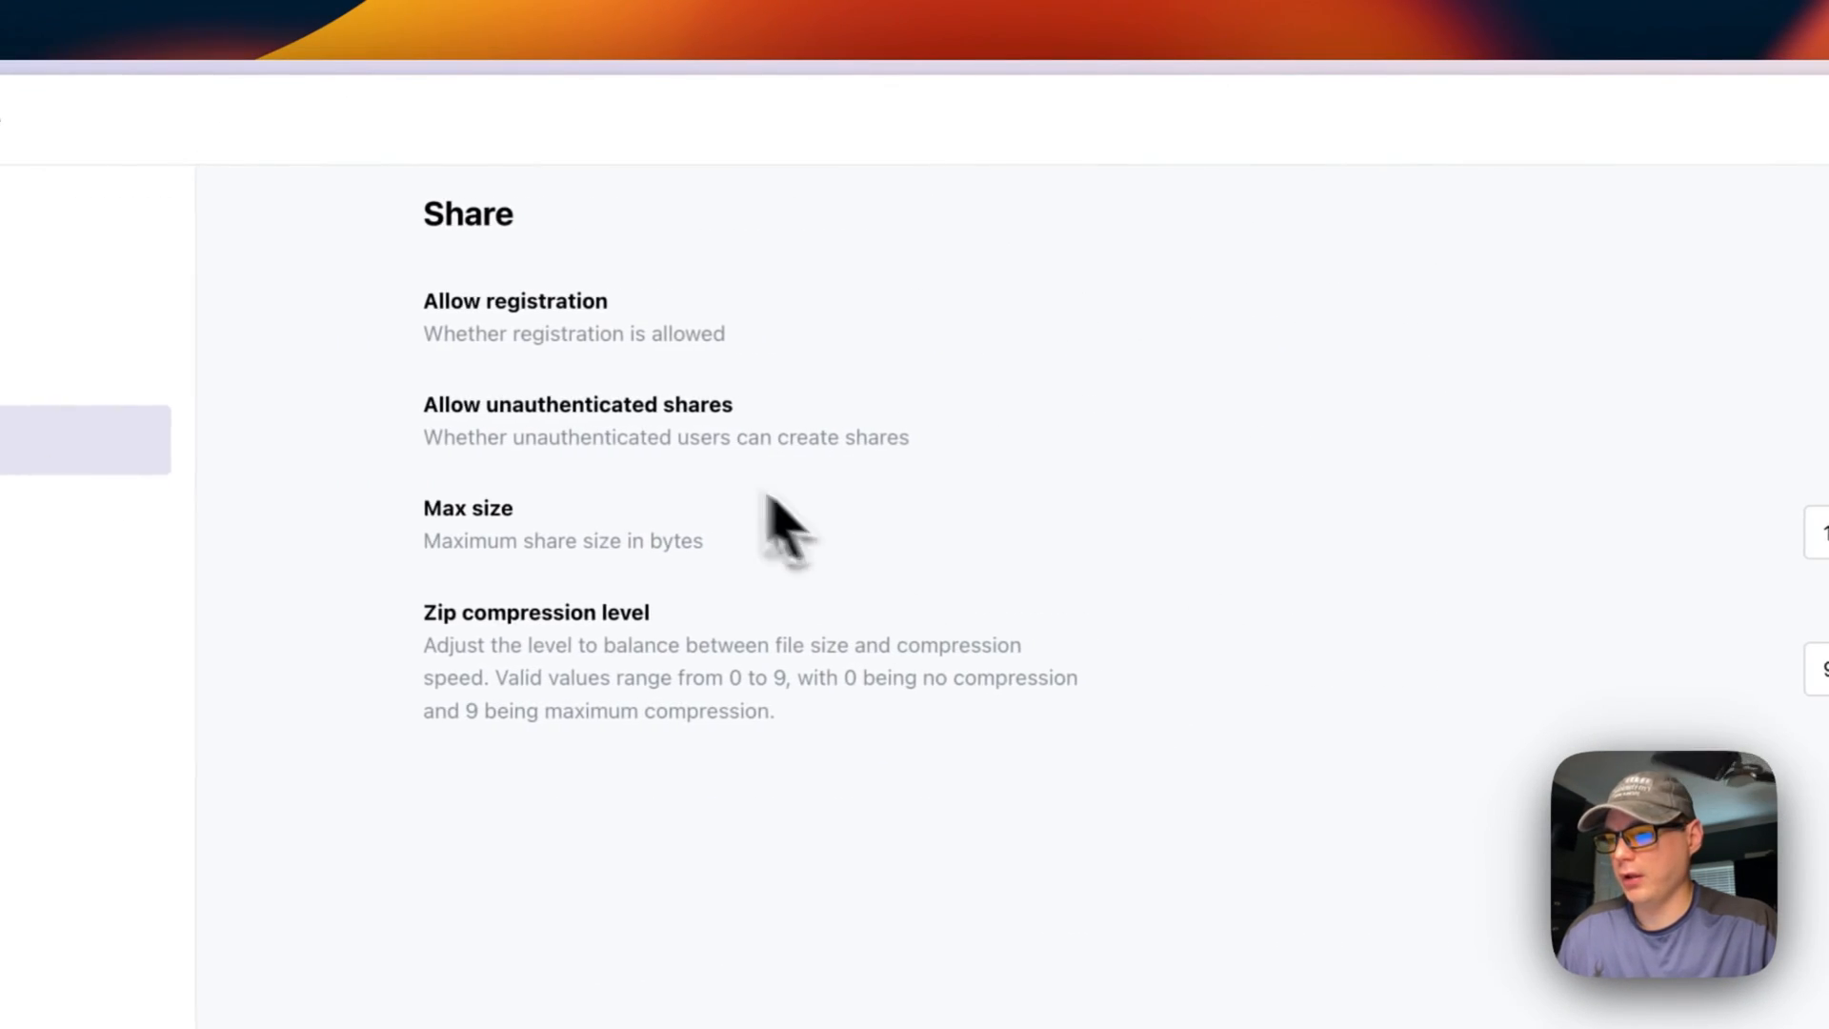
left_click_drag(423, 298, 698, 334)
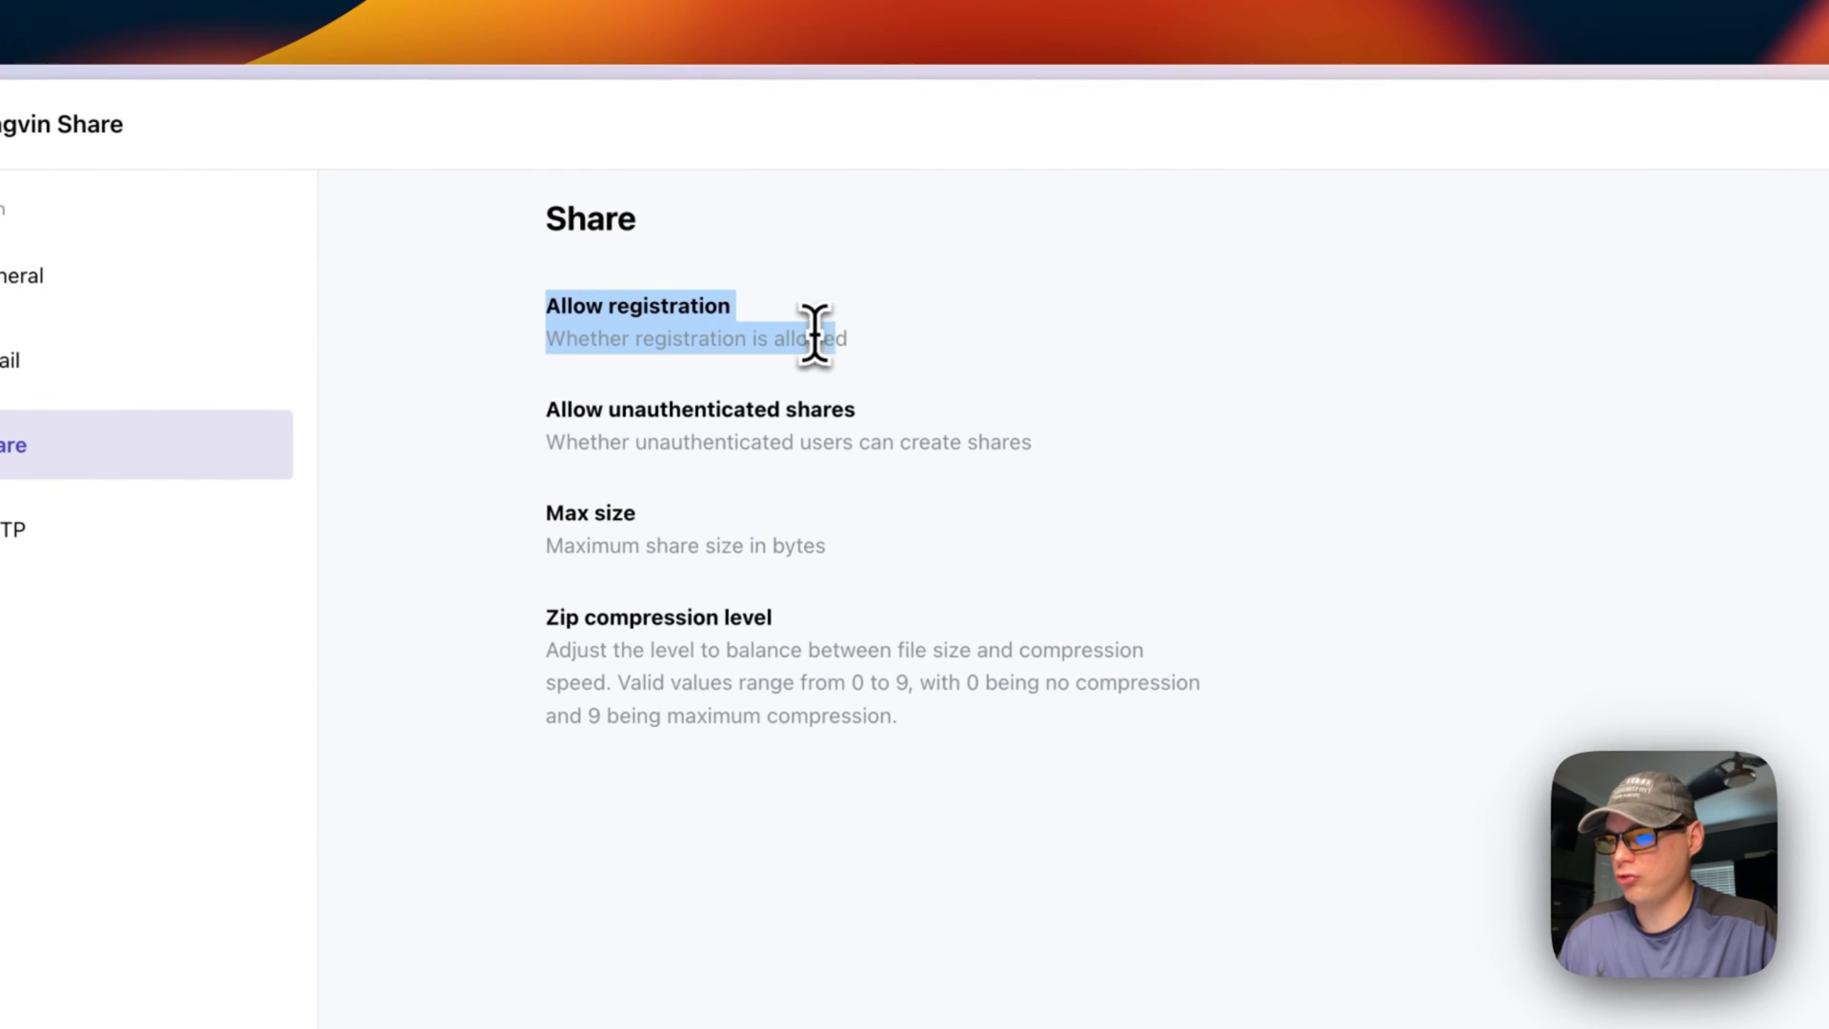
left_click_drag(547, 415, 1138, 478)
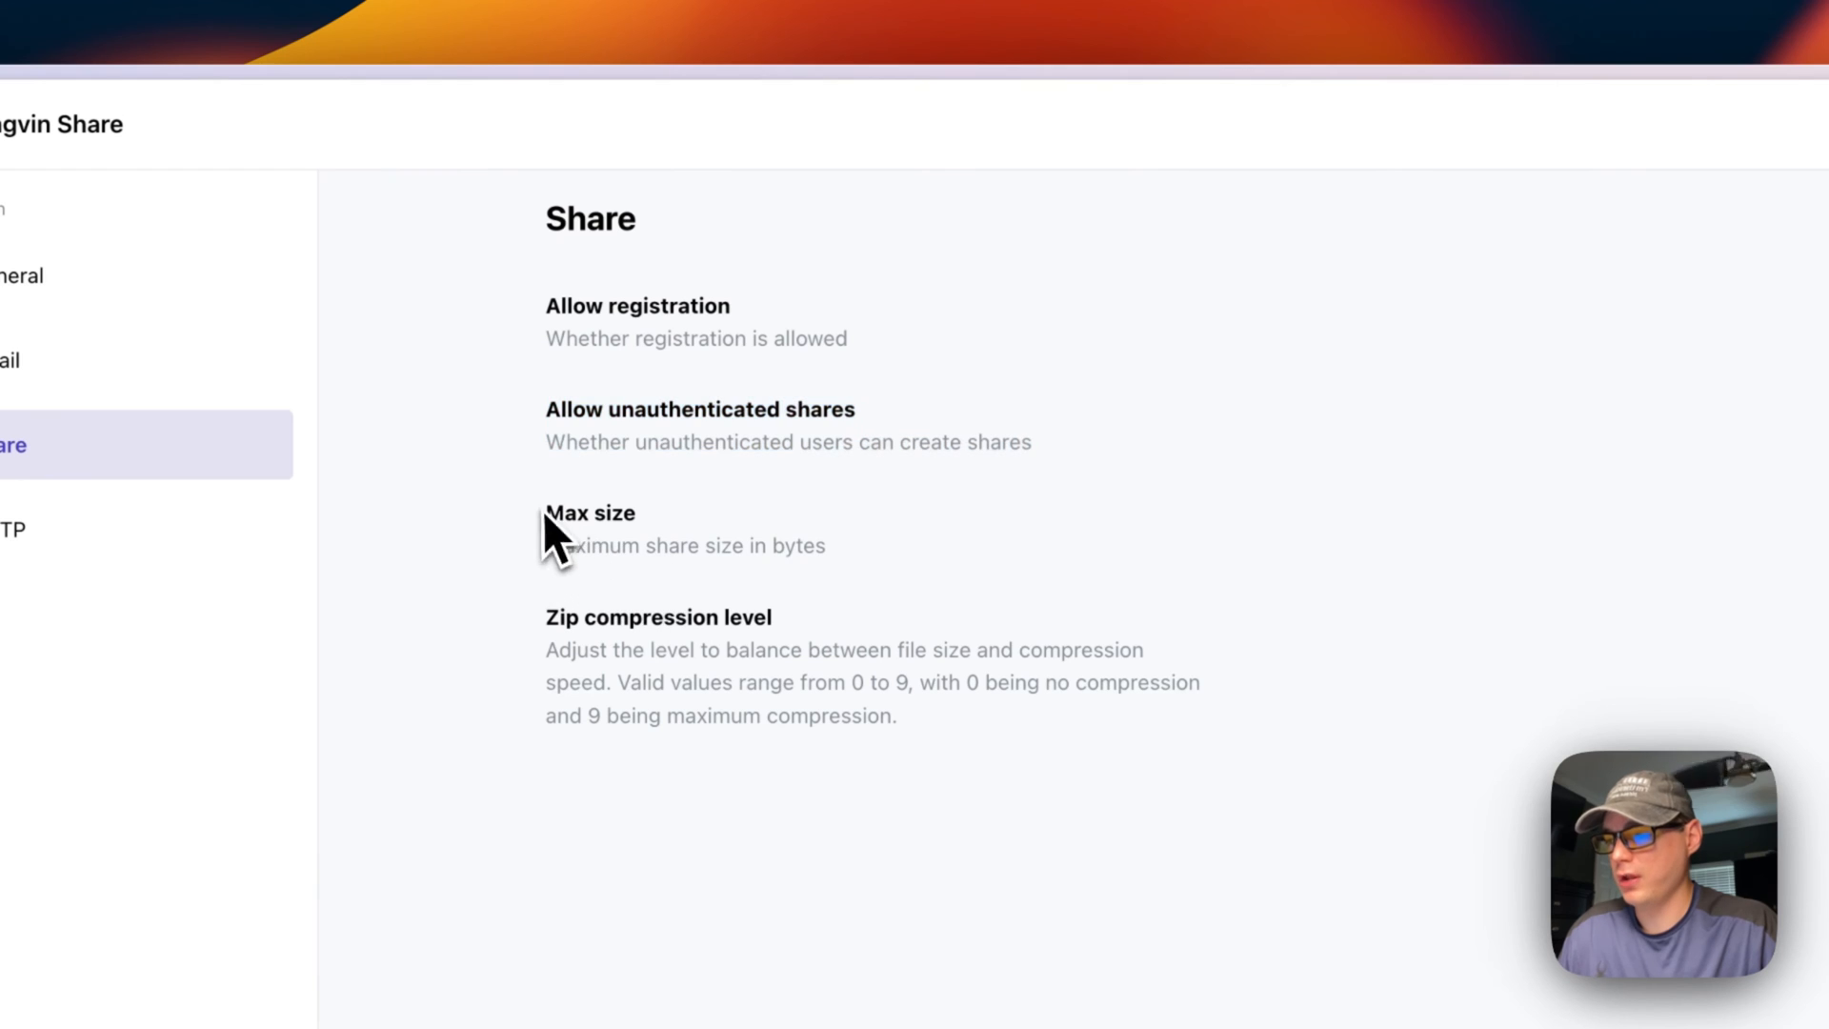
left_click_drag(545, 511, 832, 550)
left_click_drag(546, 618, 972, 743)
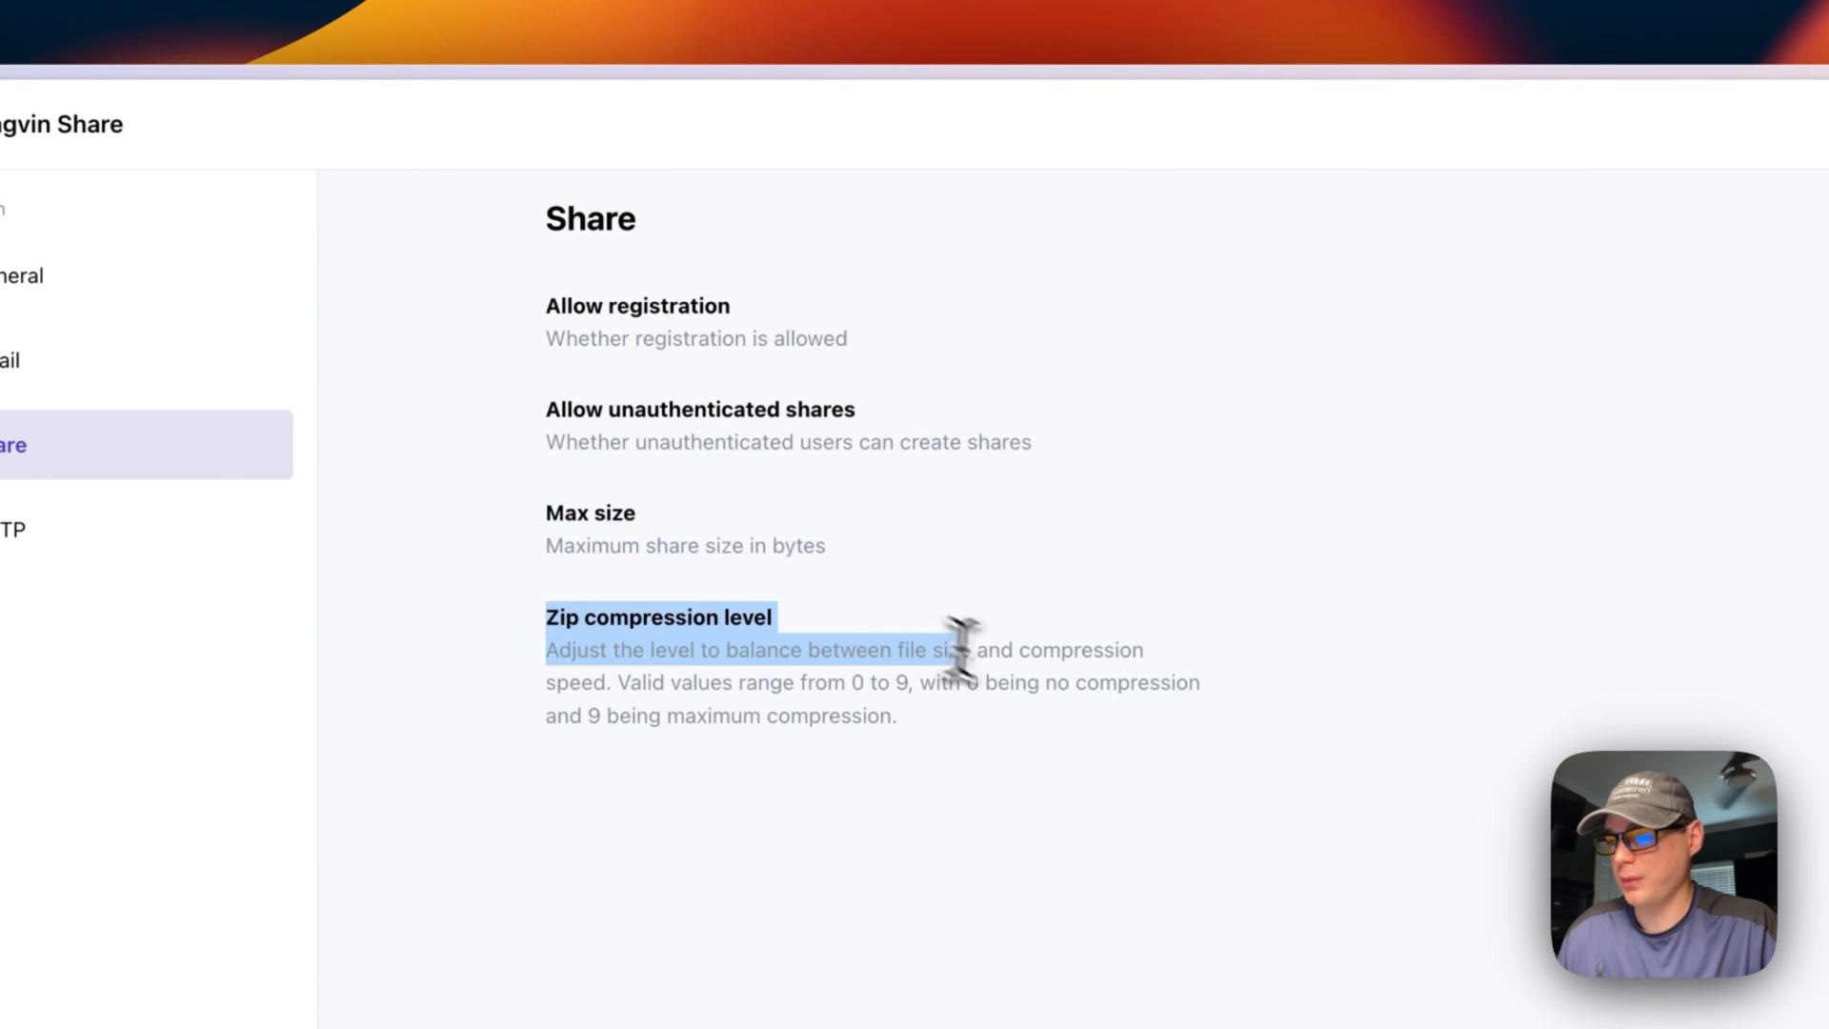
left_click(944, 800)
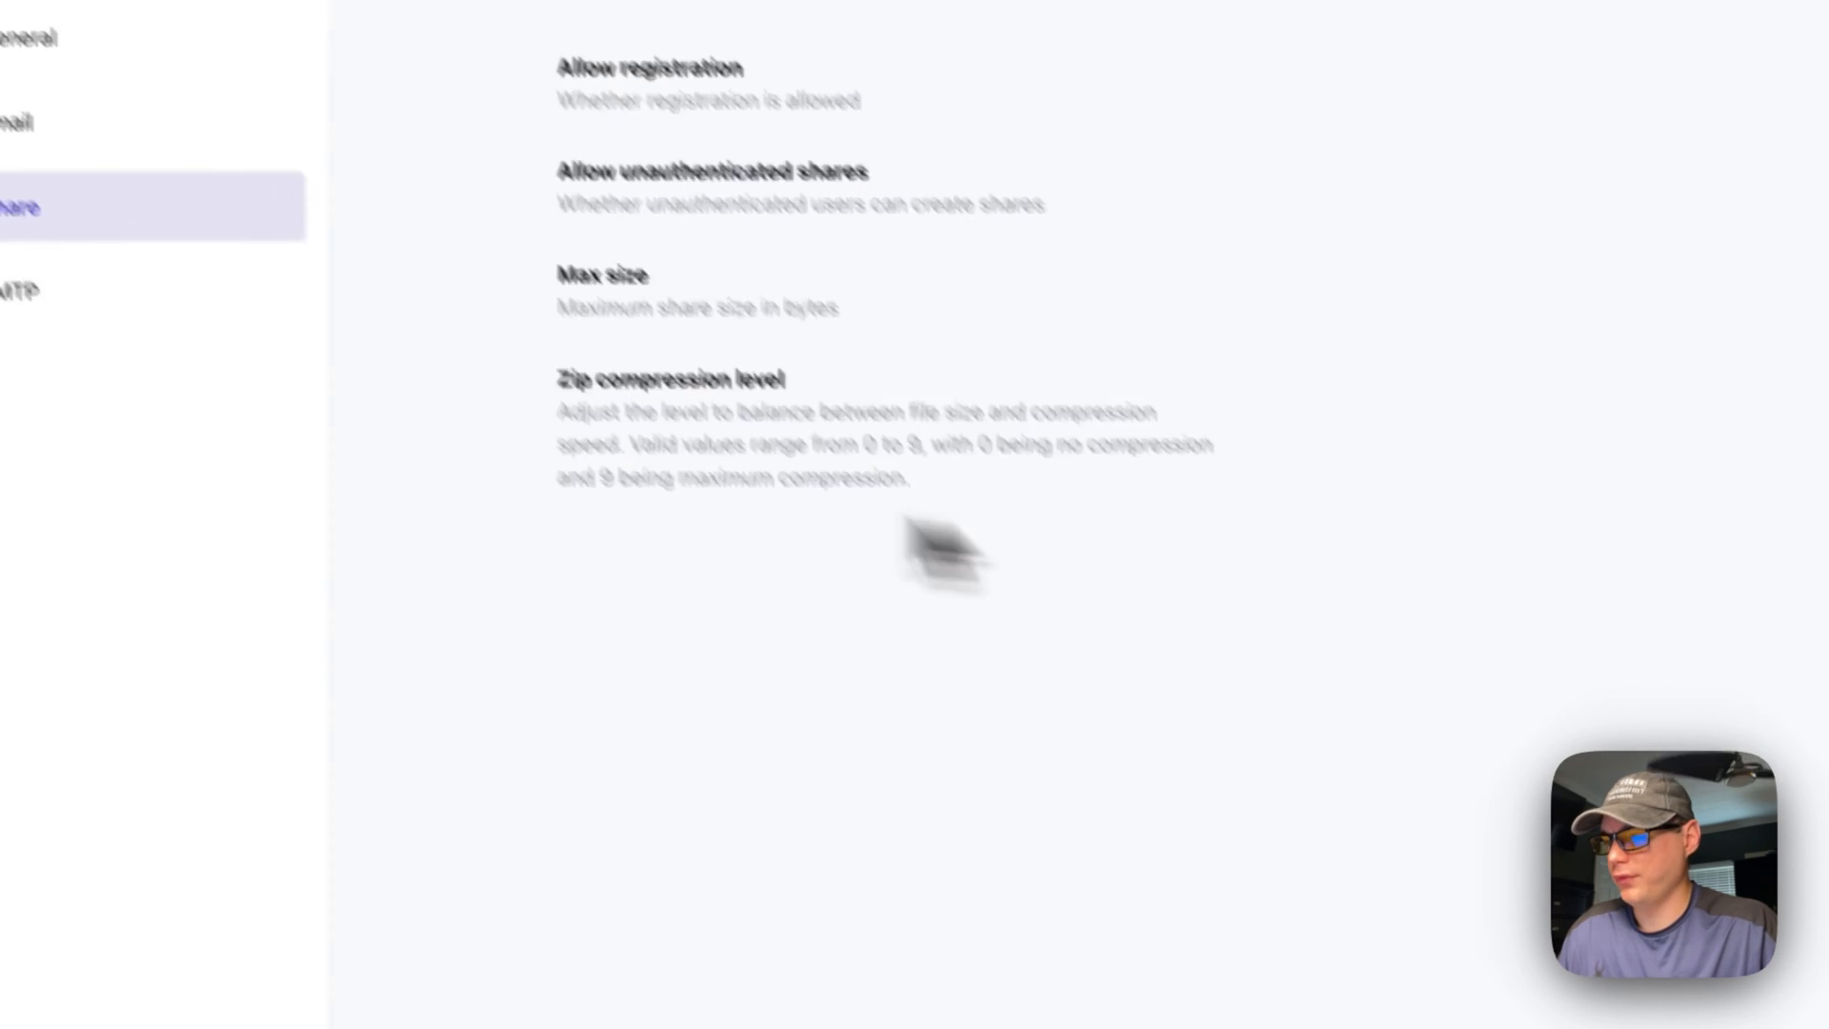
Look over the empty SMTP settings and return to the Pingvin Share upload home page.
left_click(244, 510)
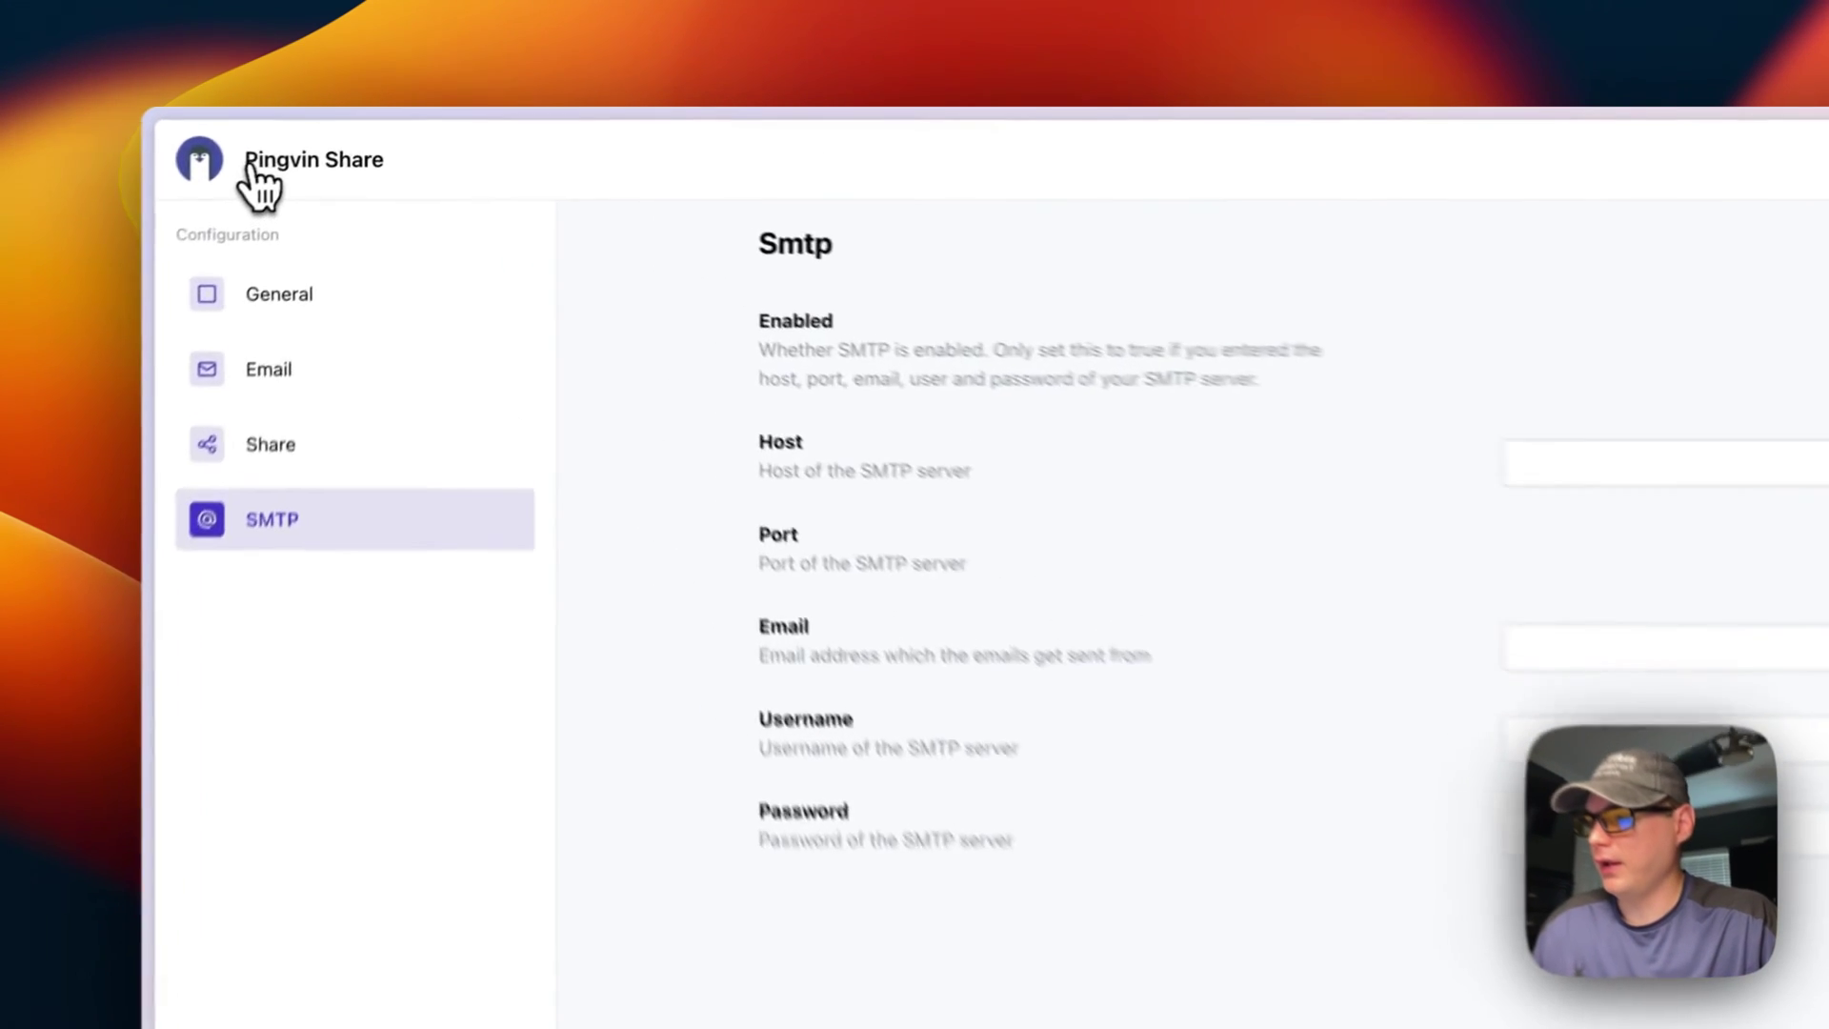
left_click(332, 144)
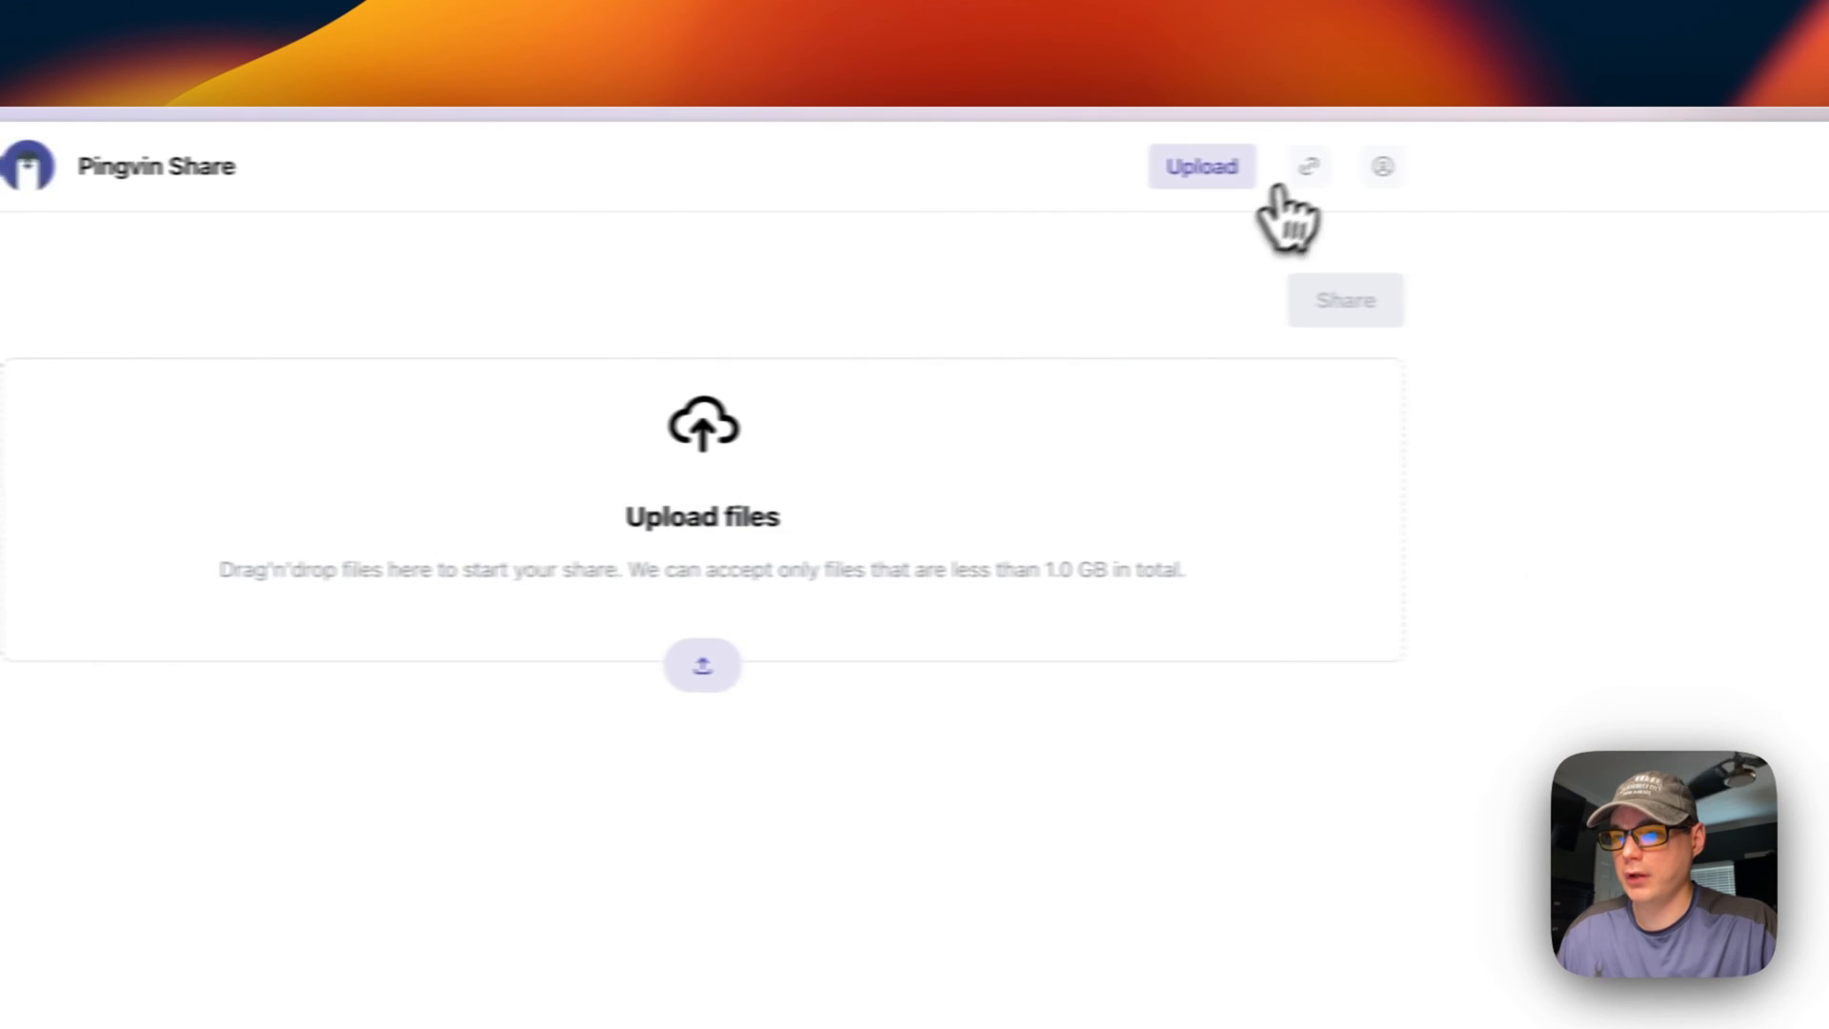
left_click(1293, 173)
left_click(1274, 253)
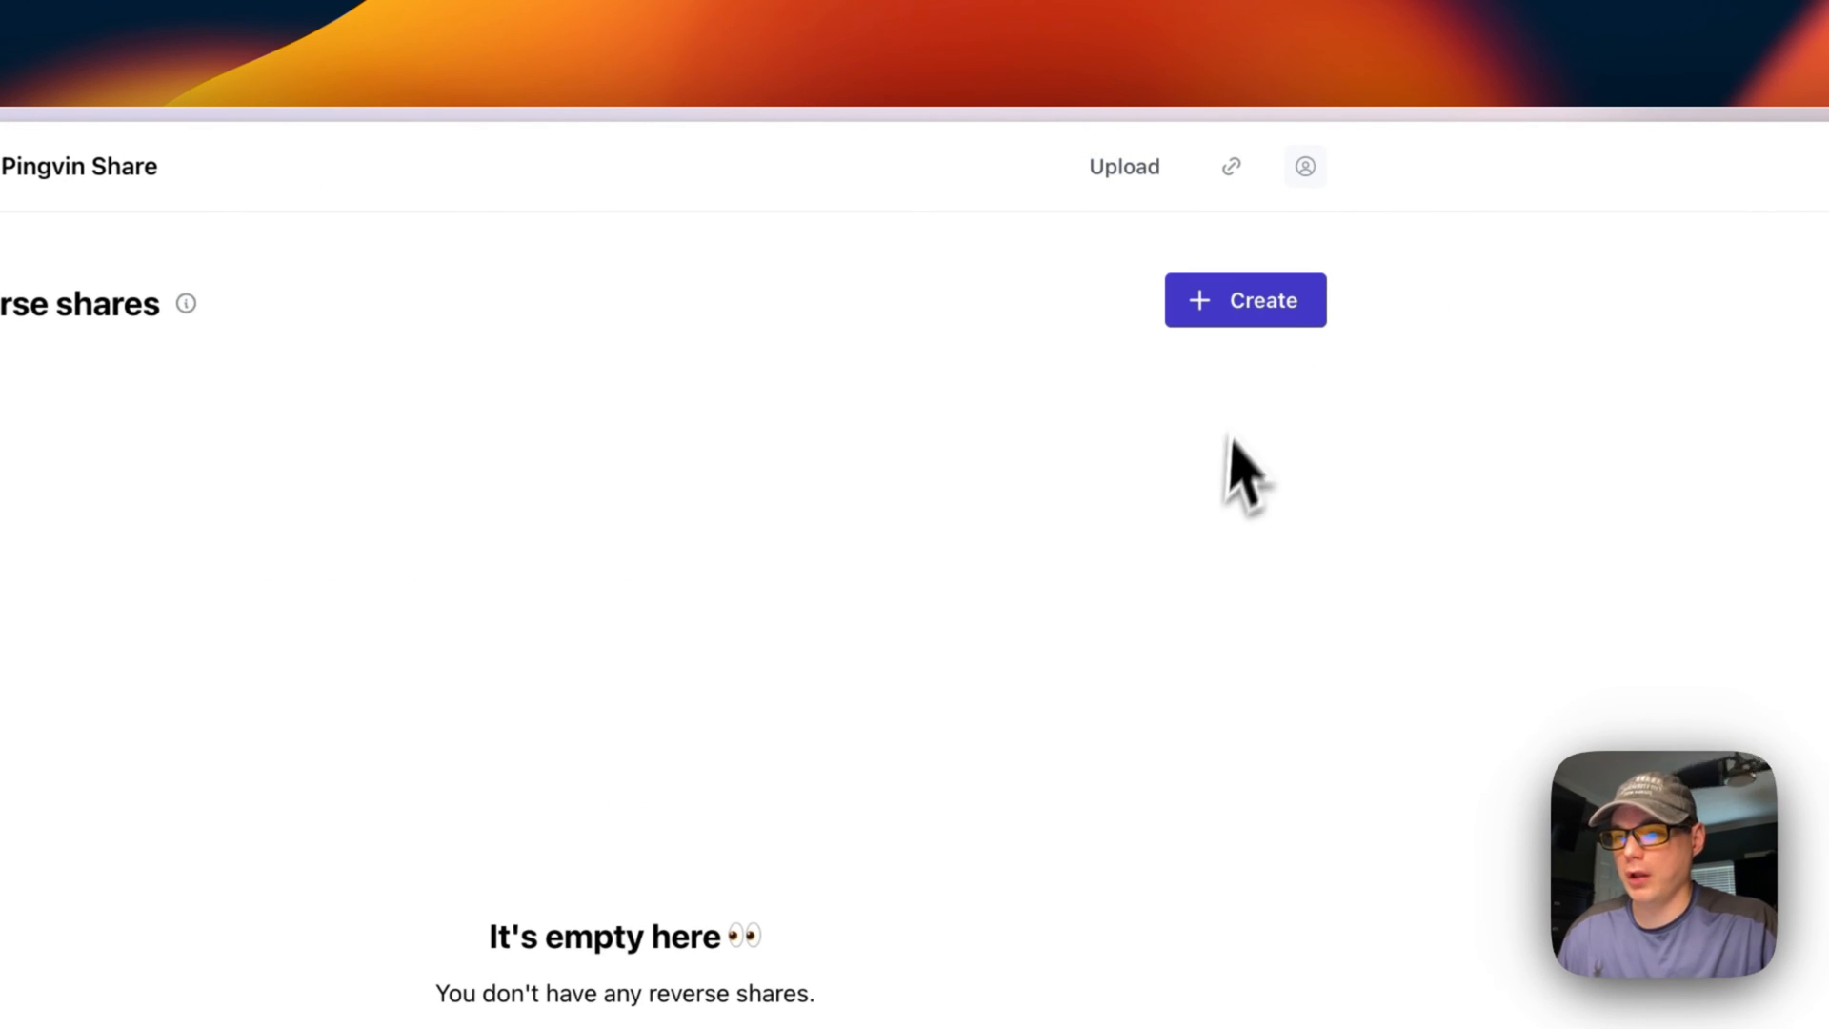
left_click(1245, 301)
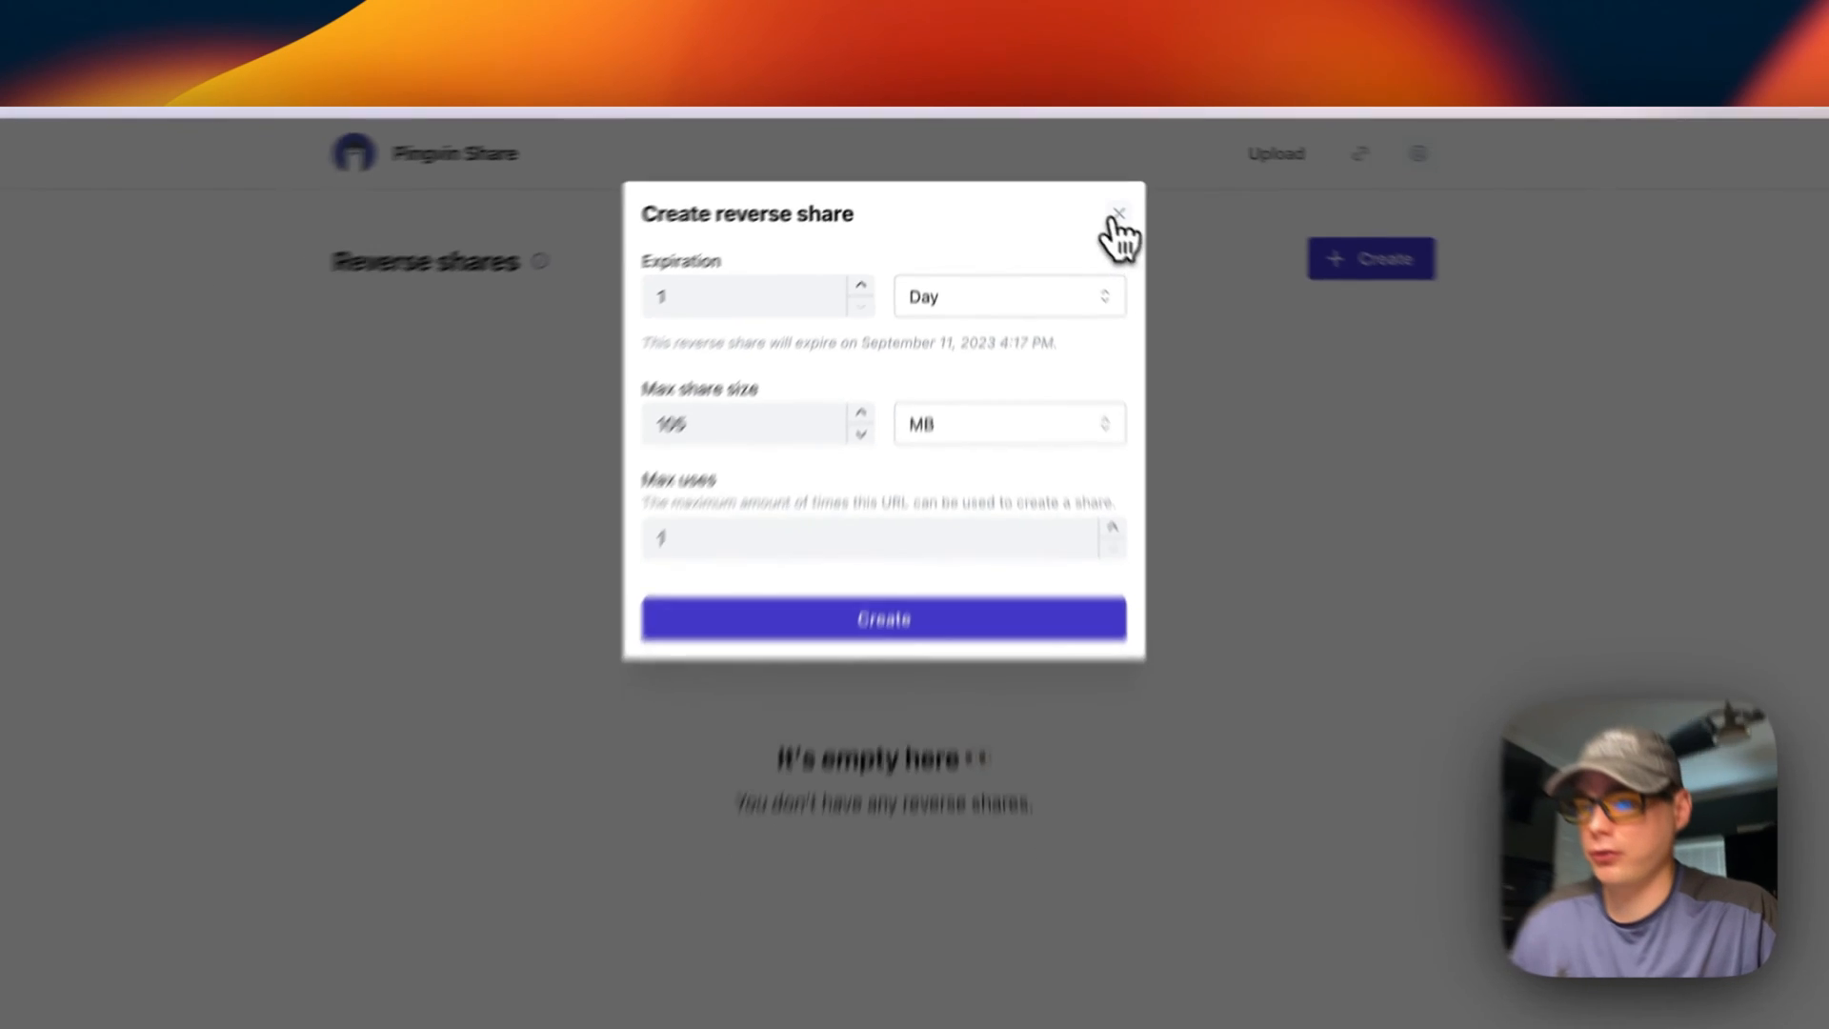
left_click(1101, 213)
left_click(1218, 138)
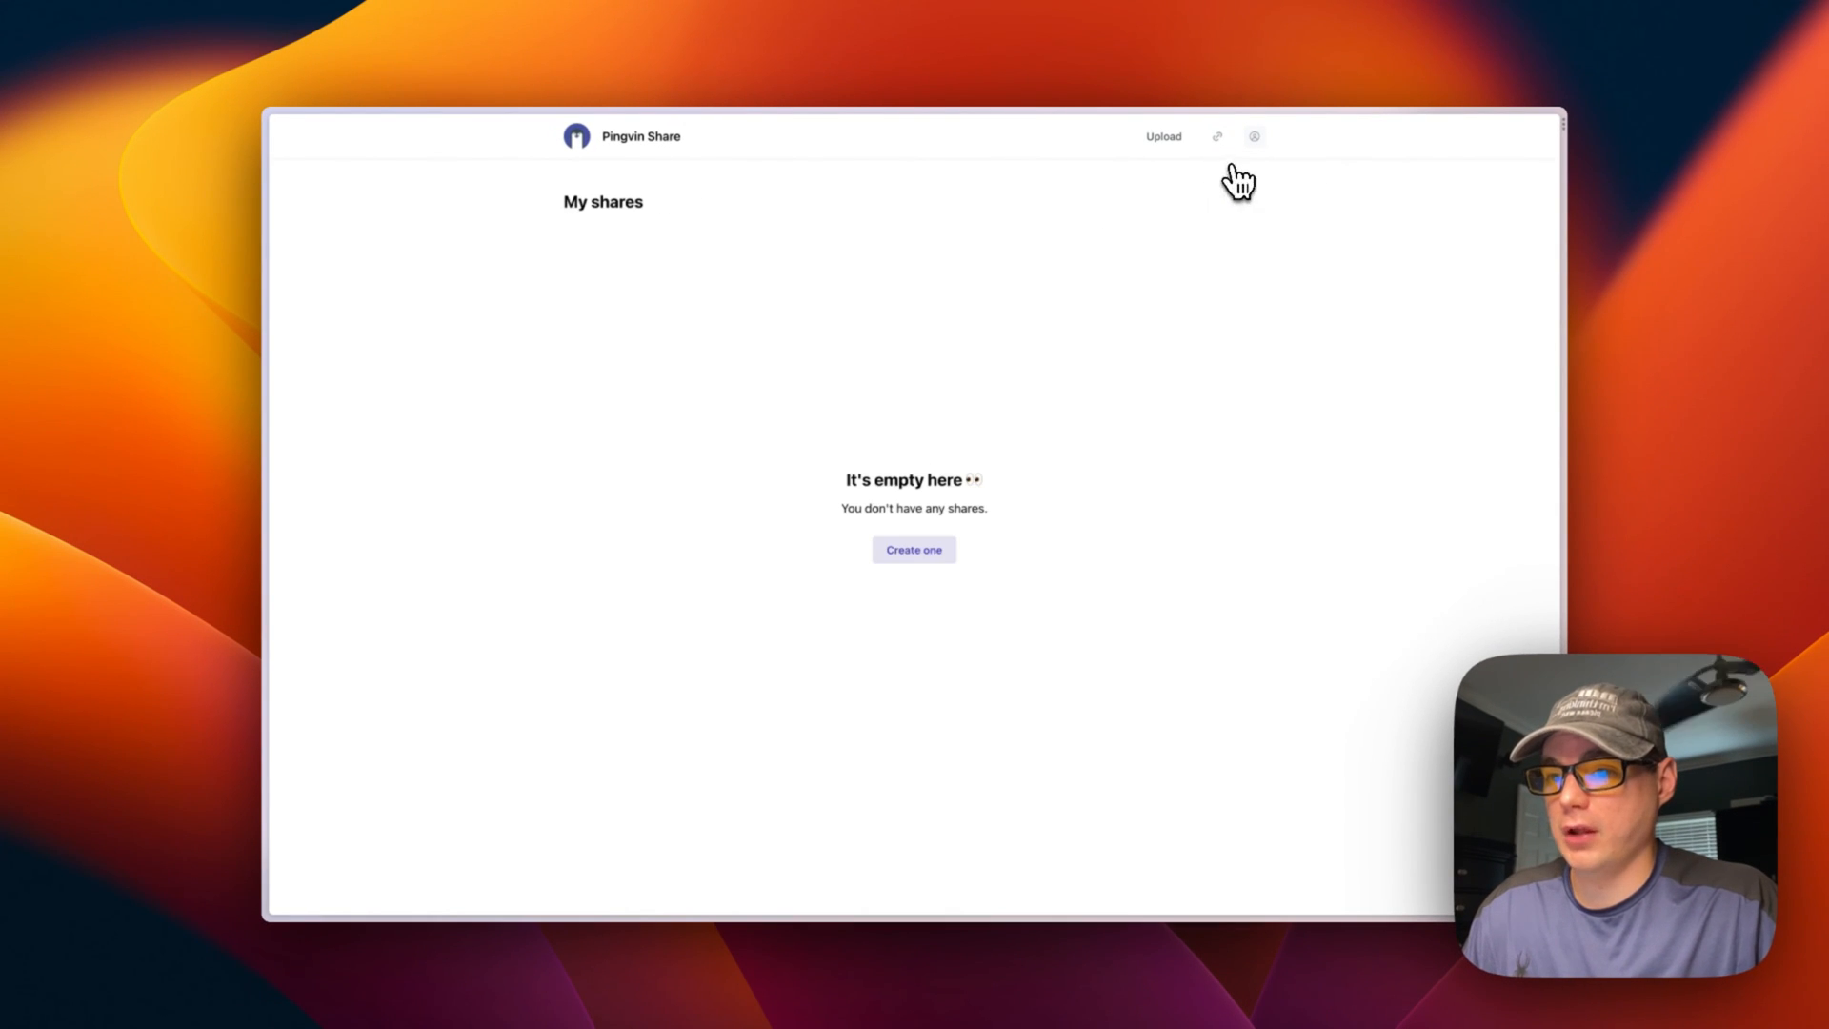